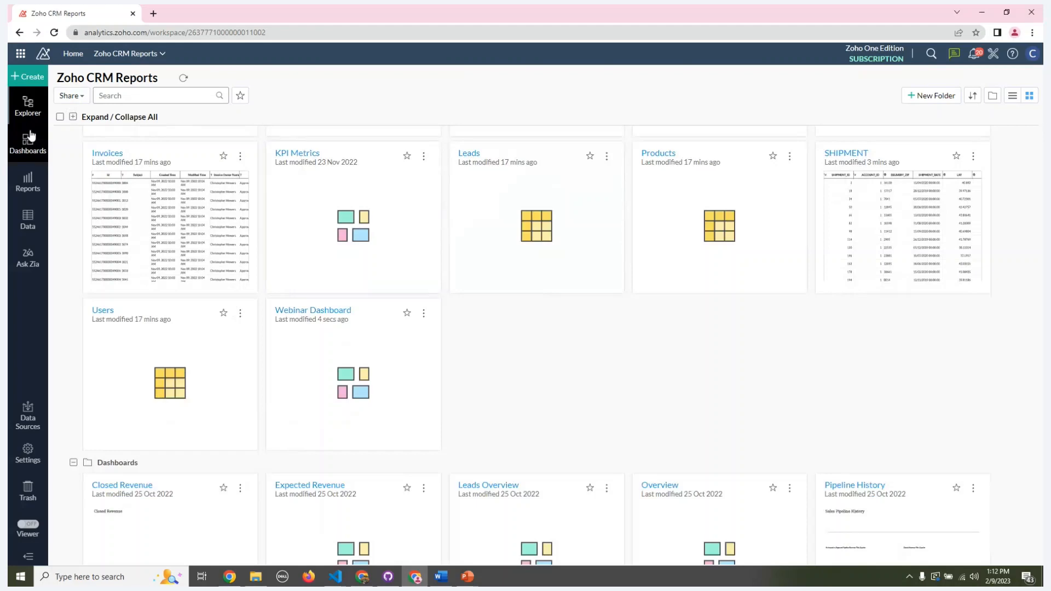
# Step: Look through the Zoho CRM Reports workspace's views and its list of data tables
pyautogui.click(30, 140)
pyautogui.click(24, 105)
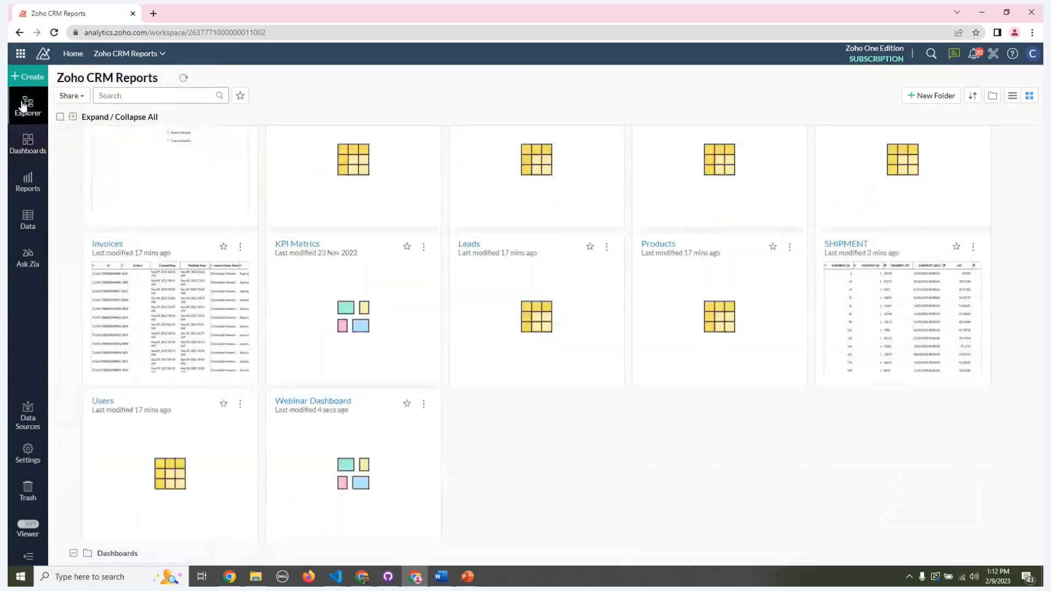
pyautogui.click(27, 219)
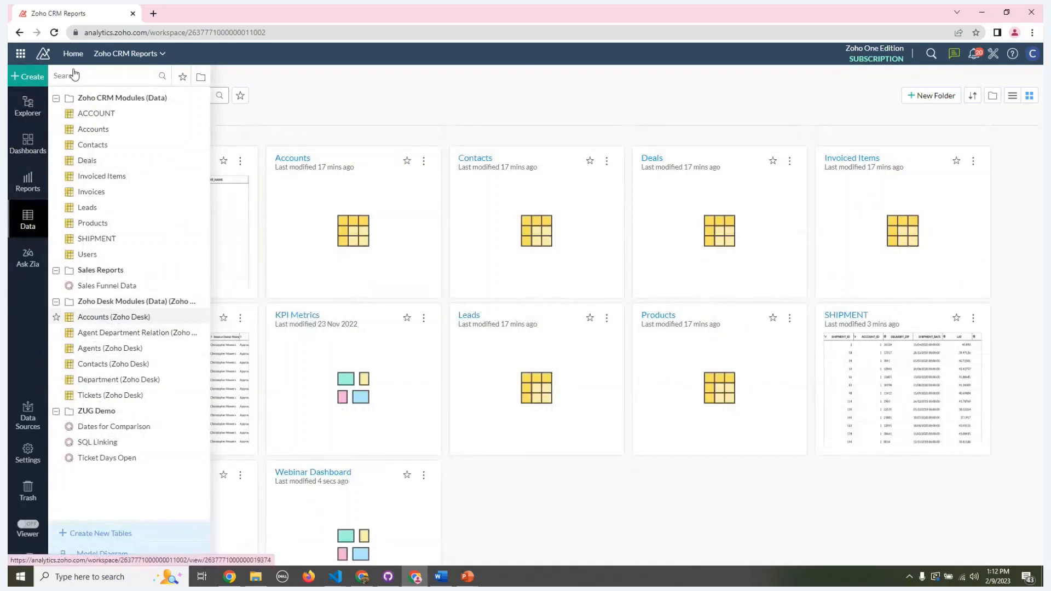
pyautogui.click(26, 106)
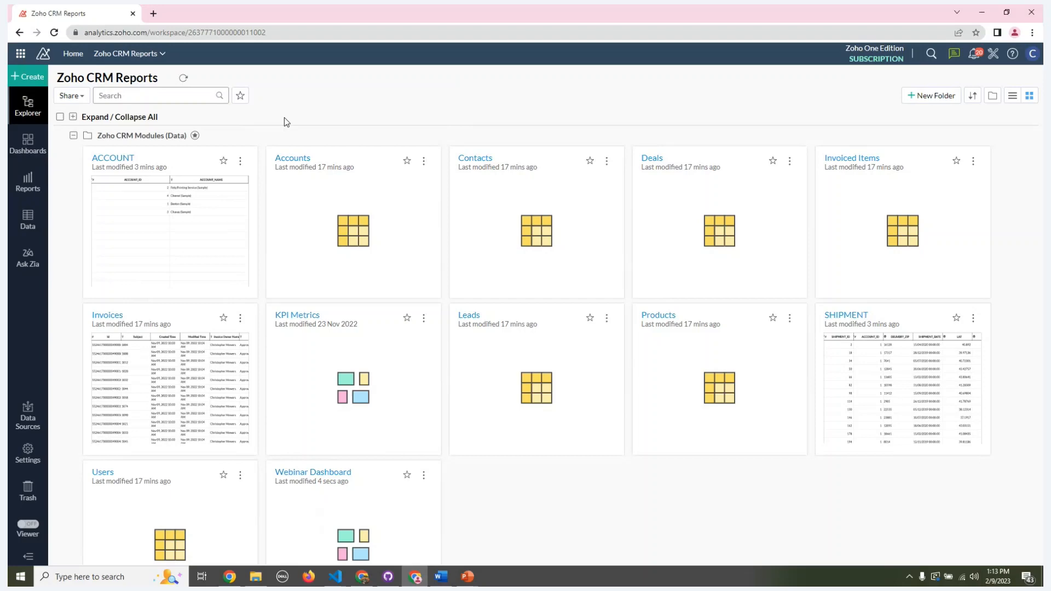
# Step: Open Ask Zia and begin the question "What is the Amount", using the Amount column from Invoiced Items
pyautogui.click(22, 262)
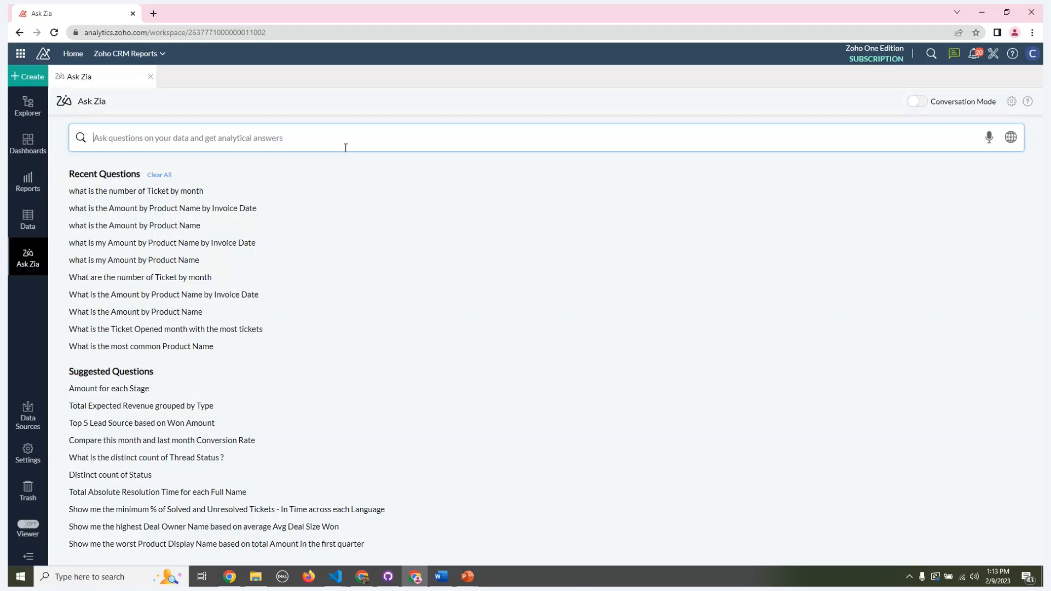
pyautogui.write('W')
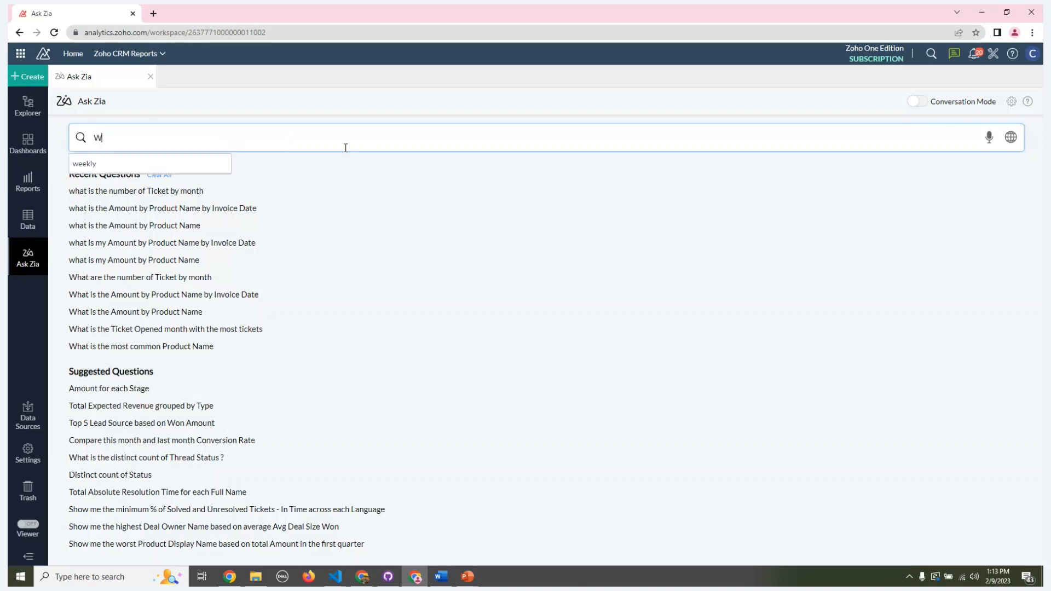
pyautogui.write('hat is the Amo')
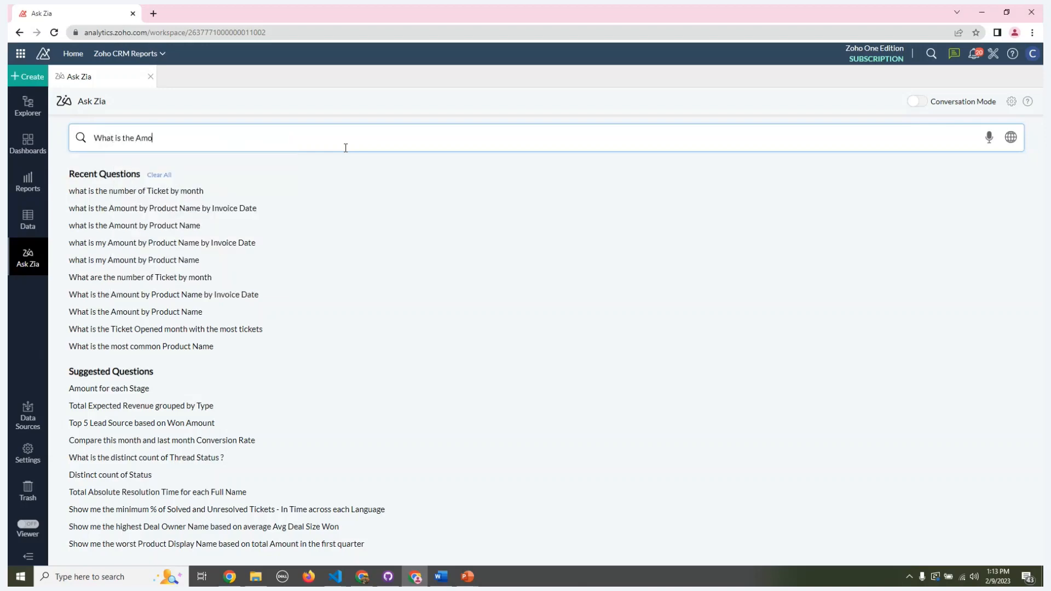
pyautogui.write('unt by Prod')
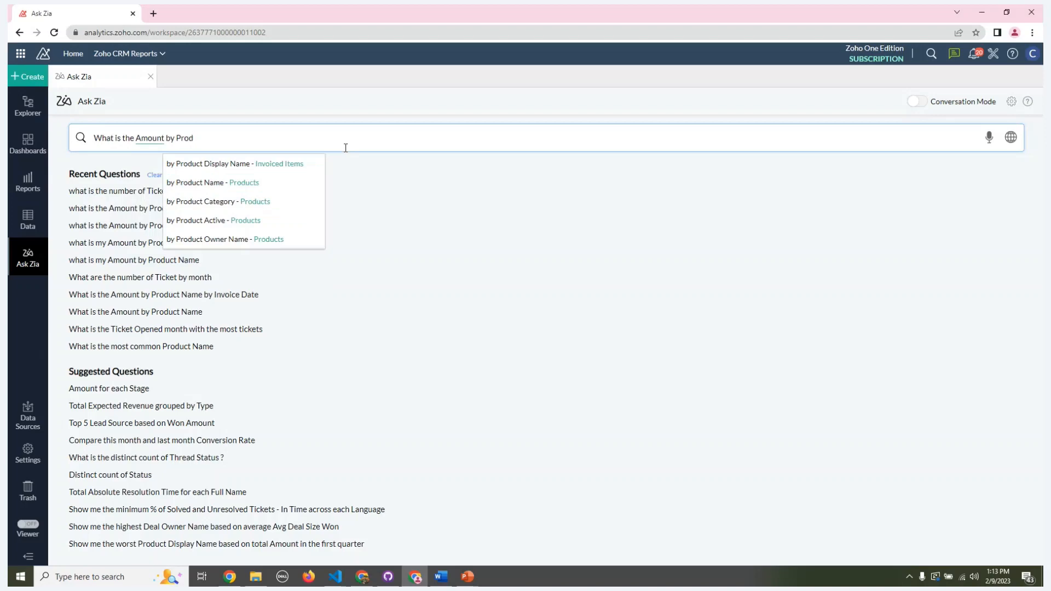
pyautogui.press('BackSpace')
pyautogui.press('BackSpace')
pyautogui.press('BackSpace')
pyautogui.press('BackSpace')
pyautogui.press('BackSpace')
pyautogui.press('BackSpace')
pyautogui.press('BackSpace')
pyautogui.press('BackSpace')
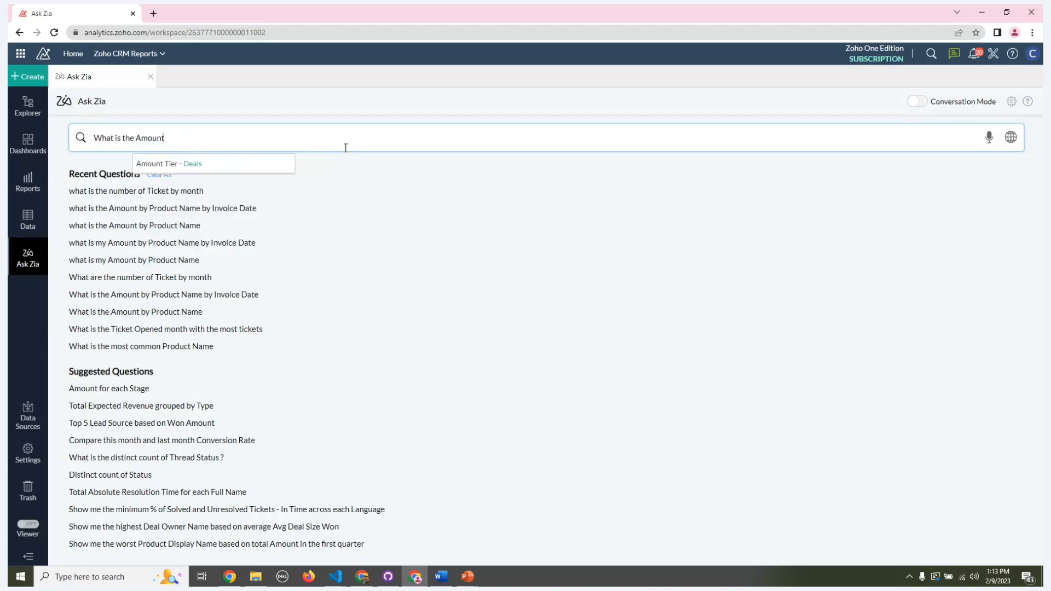
pyautogui.press('BackSpace')
pyautogui.press('BackSpace')
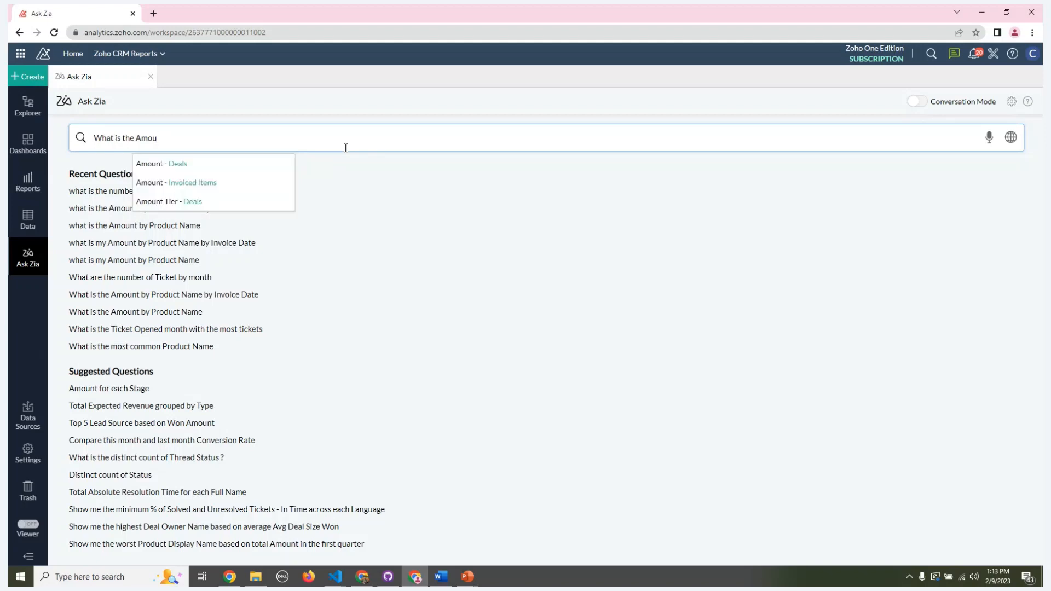
pyautogui.click(229, 183)
# Step: Complete the question with "by Product Name" from the Products table and submit it
pyautogui.write('b')
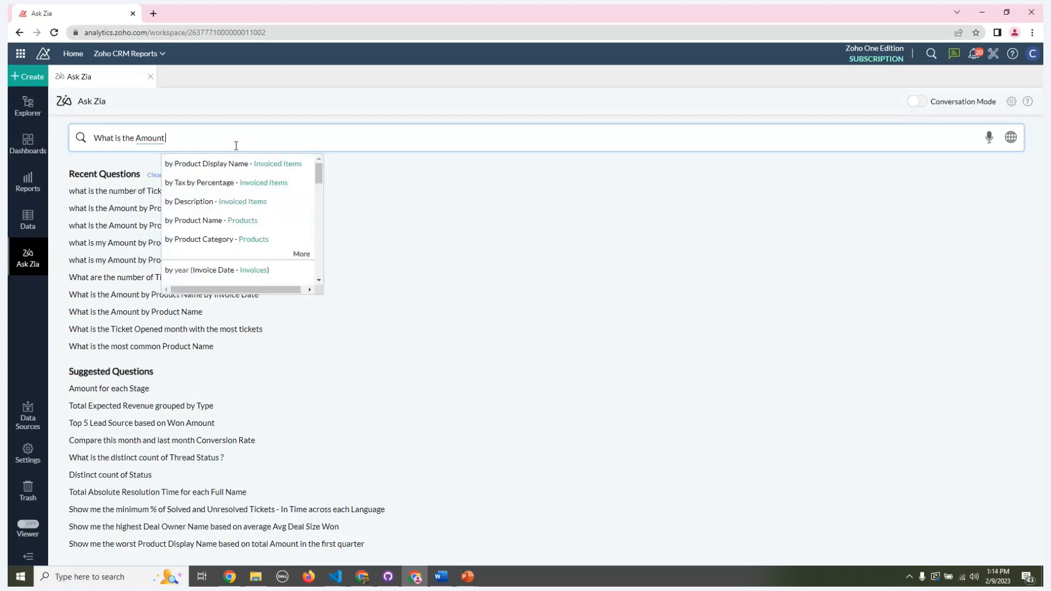
pyautogui.write('y prod')
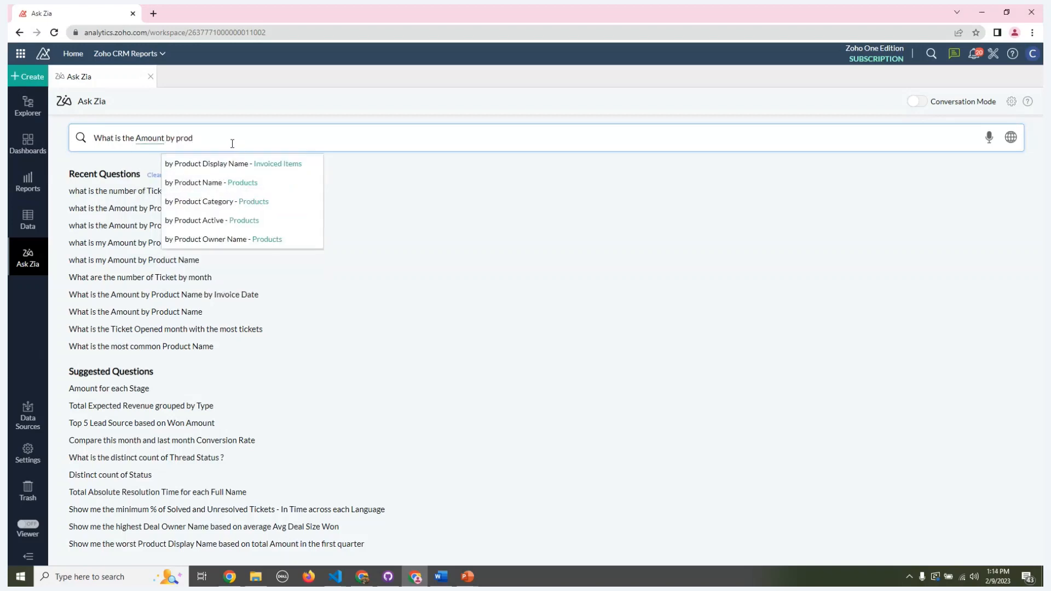
pyautogui.click(230, 187)
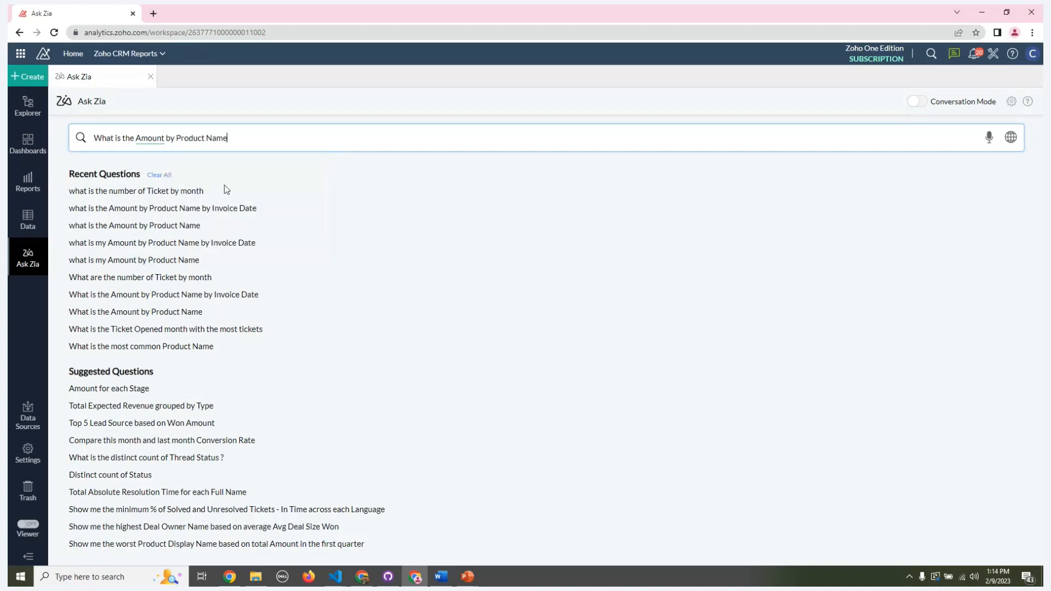
pyautogui.click(757, 142)
pyautogui.press('Return')
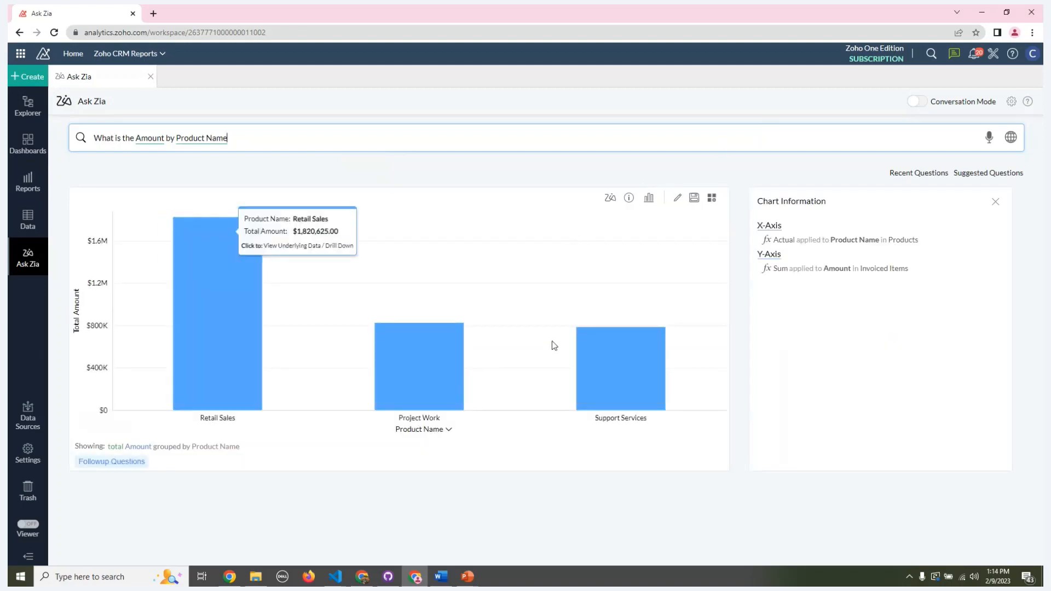
# Step: Open the generated Amount by Product Name chart for editing and change it to a pie chart
pyautogui.moveTo(199, 317)
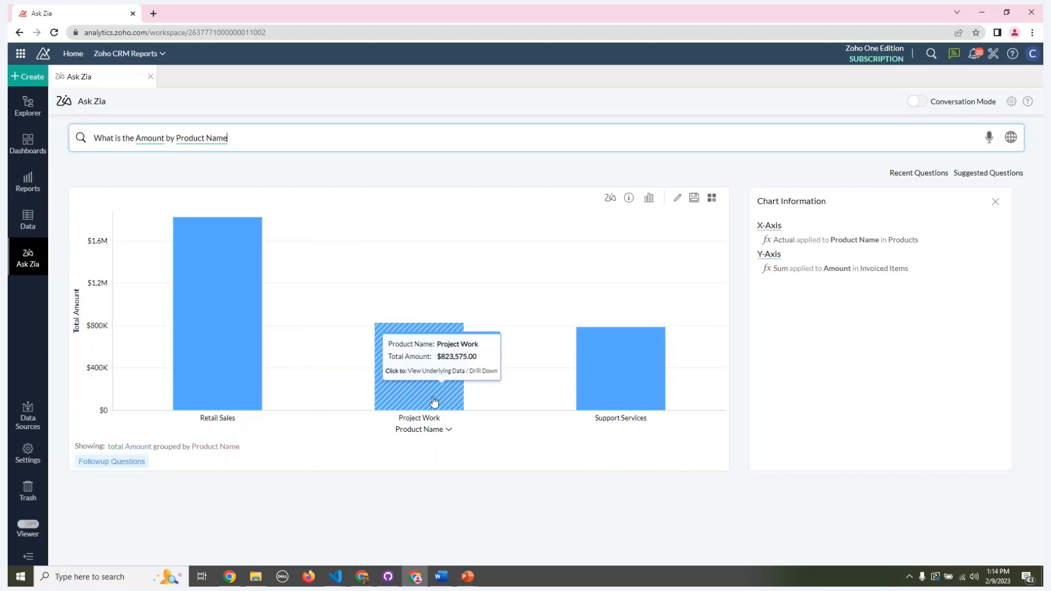
pyautogui.click(677, 198)
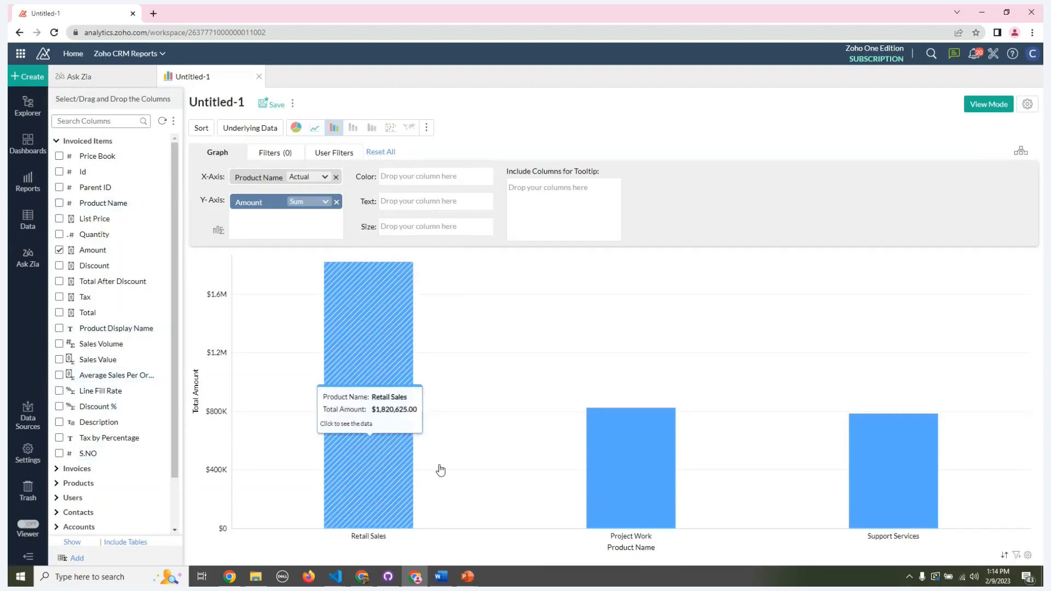
pyautogui.moveTo(605, 431)
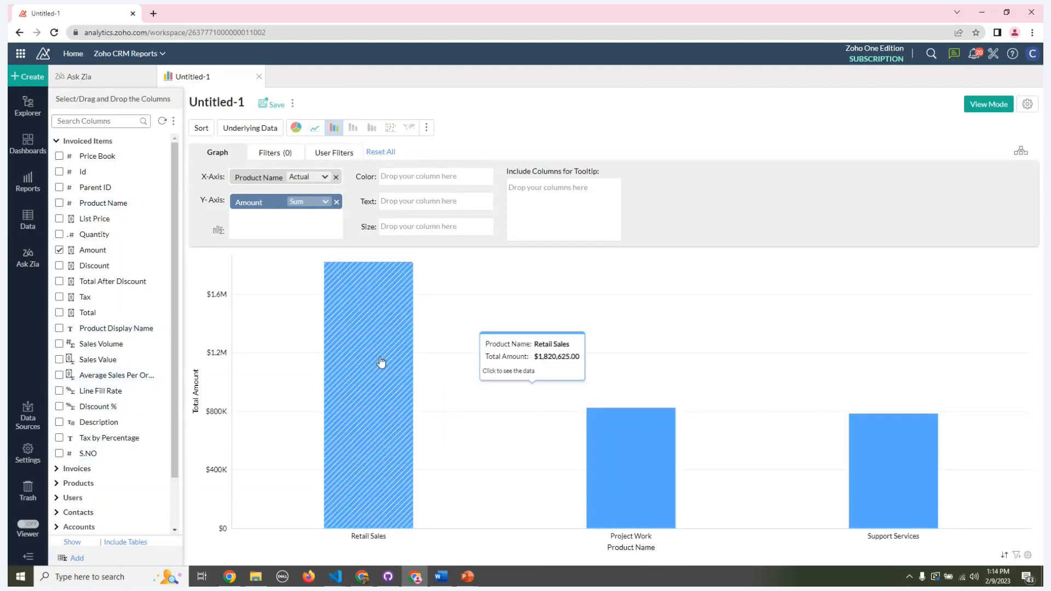
pyautogui.click(297, 128)
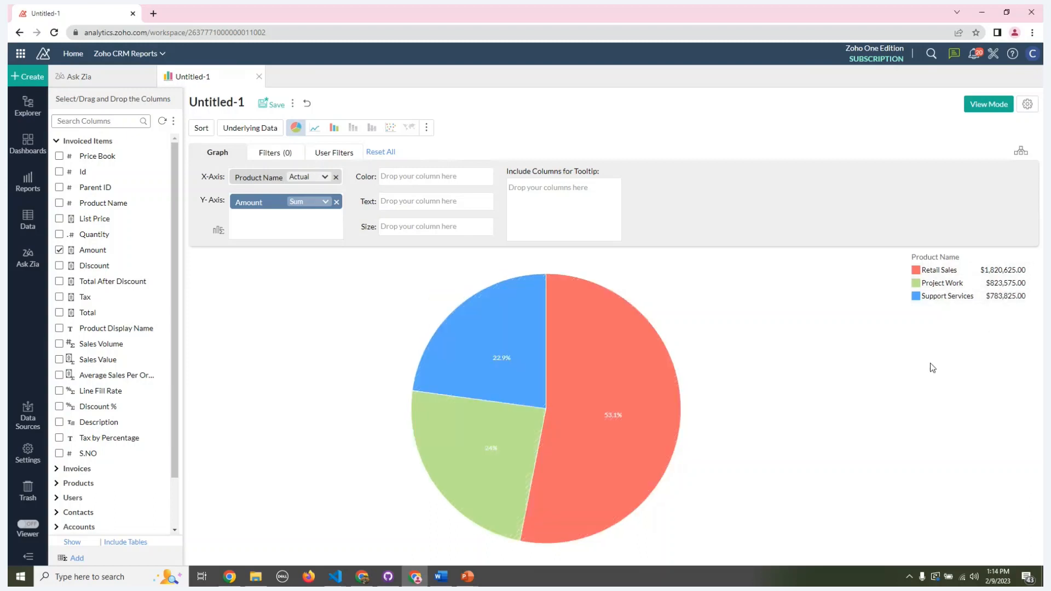
# Step: Search the columns for "date" and add Invoice Date from the Invoices table as a user filter
pyautogui.click(312, 154)
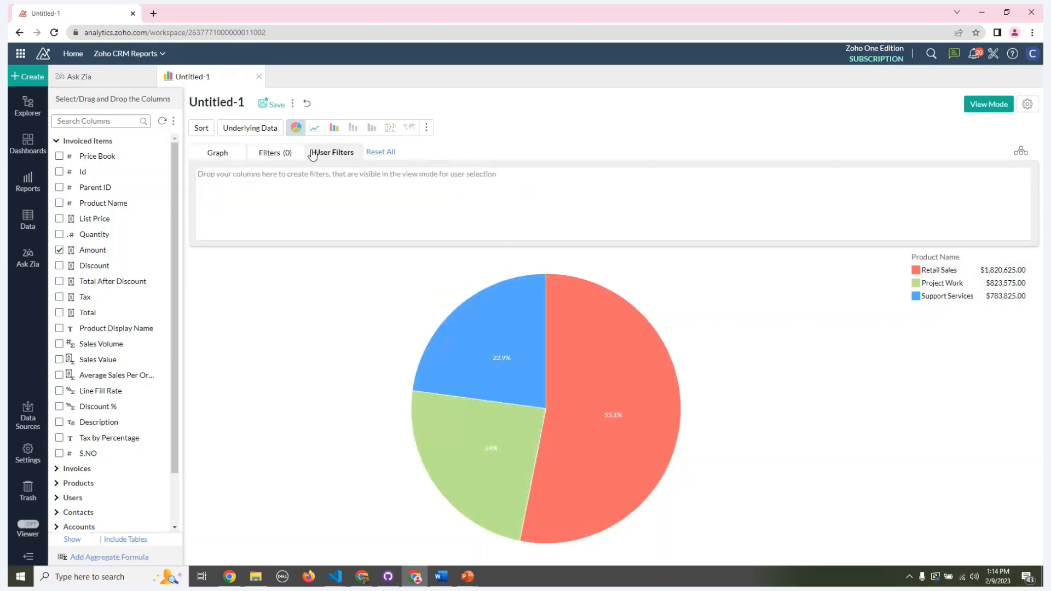
pyautogui.click(102, 121)
pyautogui.write('invoi')
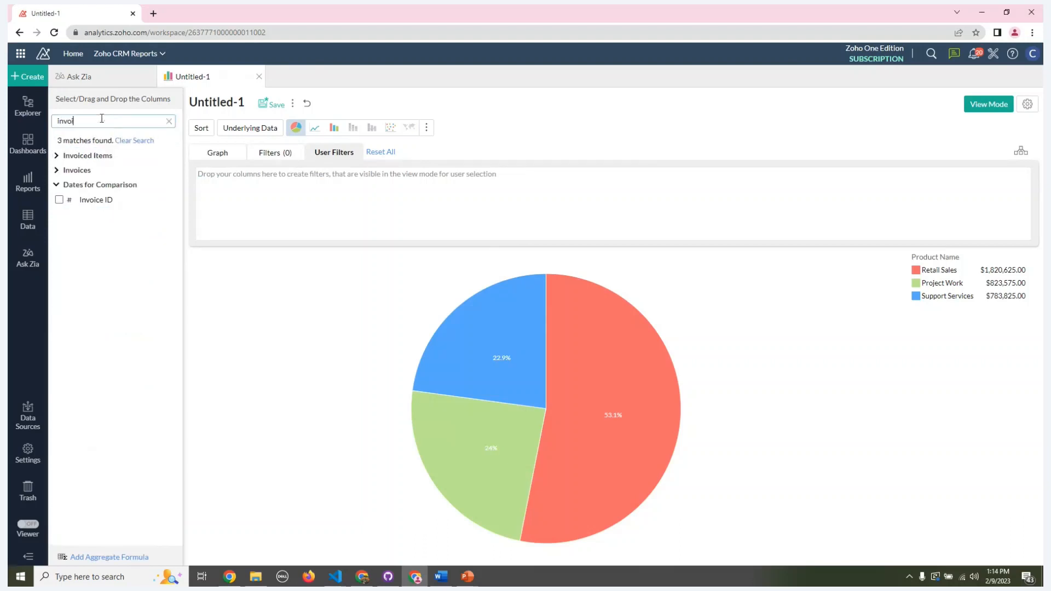
pyautogui.click(57, 170)
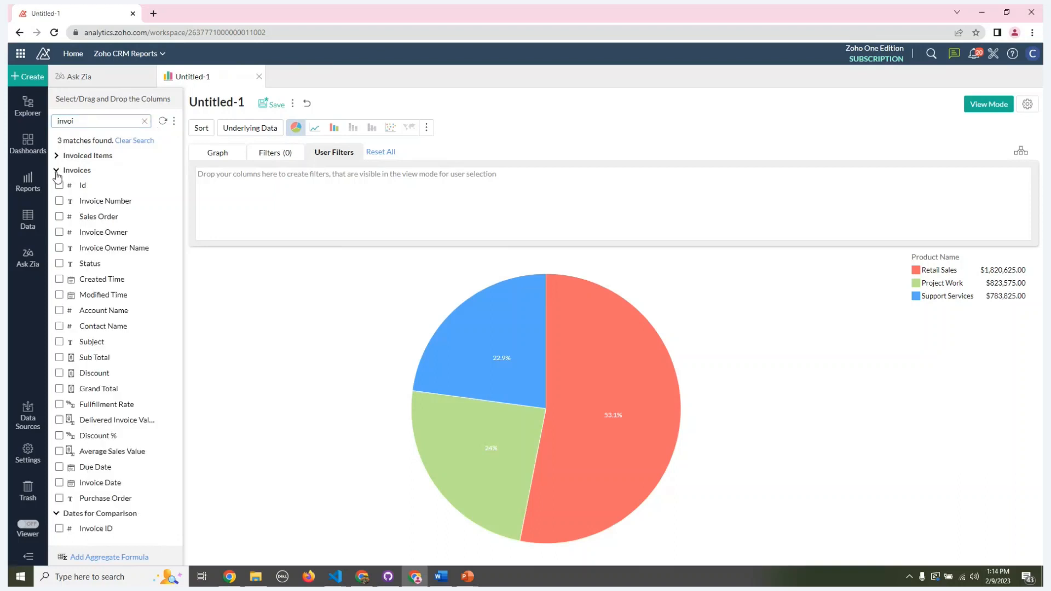
pyautogui.click(93, 118)
pyautogui.press('BackSpace')
pyautogui.press('BackSpace')
pyautogui.press('BackSpace')
pyautogui.press('BackSpace')
pyautogui.press('BackSpace')
pyautogui.write('date')
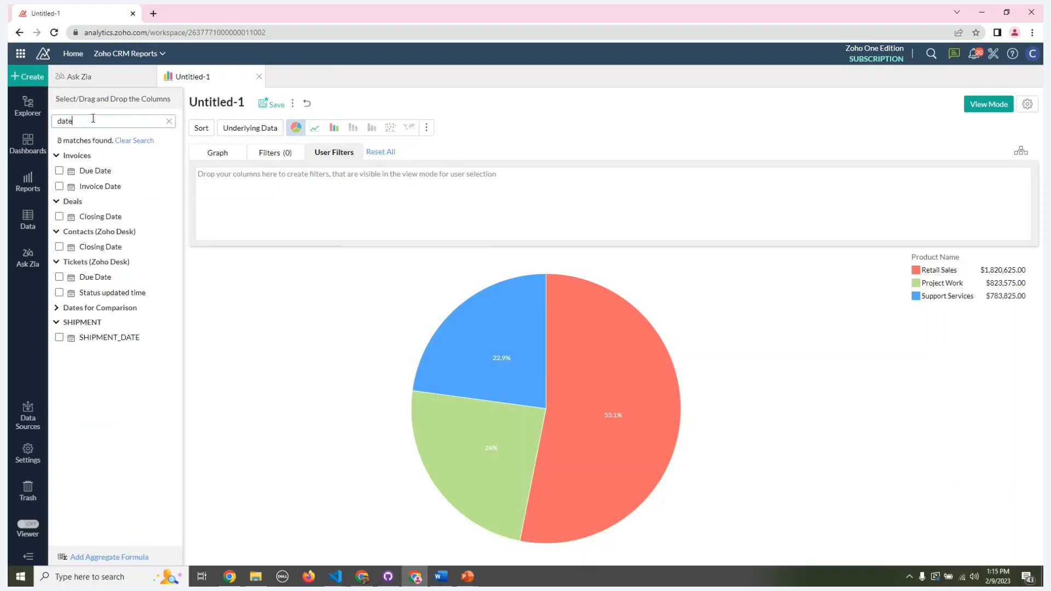
pyautogui.moveTo(93, 186); pyautogui.dragTo(427, 219)
# Step: Accept the Invoice Date filter as a Date Range Selector allowing any date range, and regenerate the chart for display in view mode
pyautogui.click(226, 180)
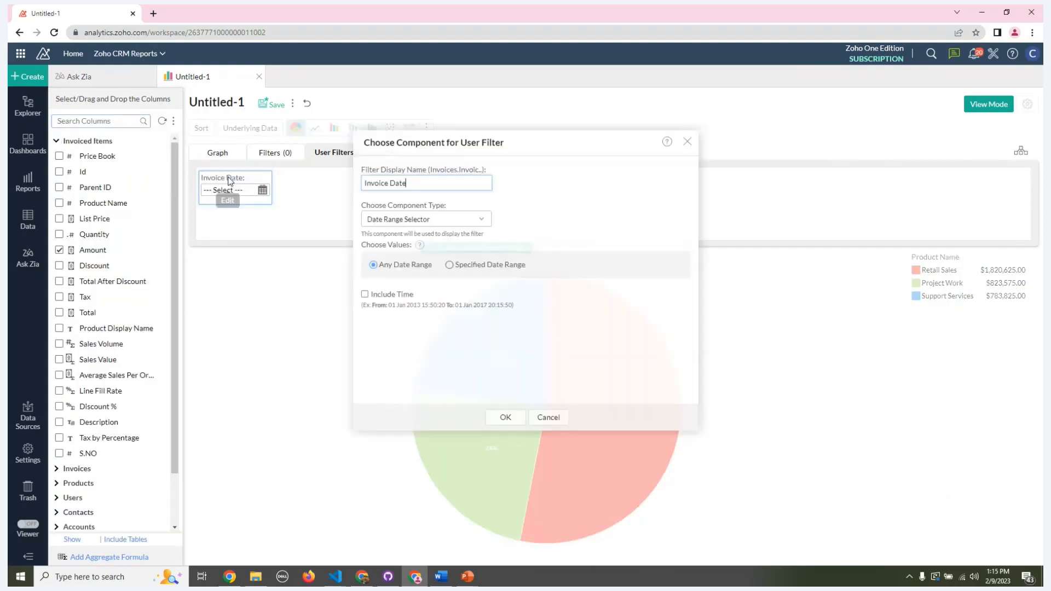
pyautogui.click(505, 418)
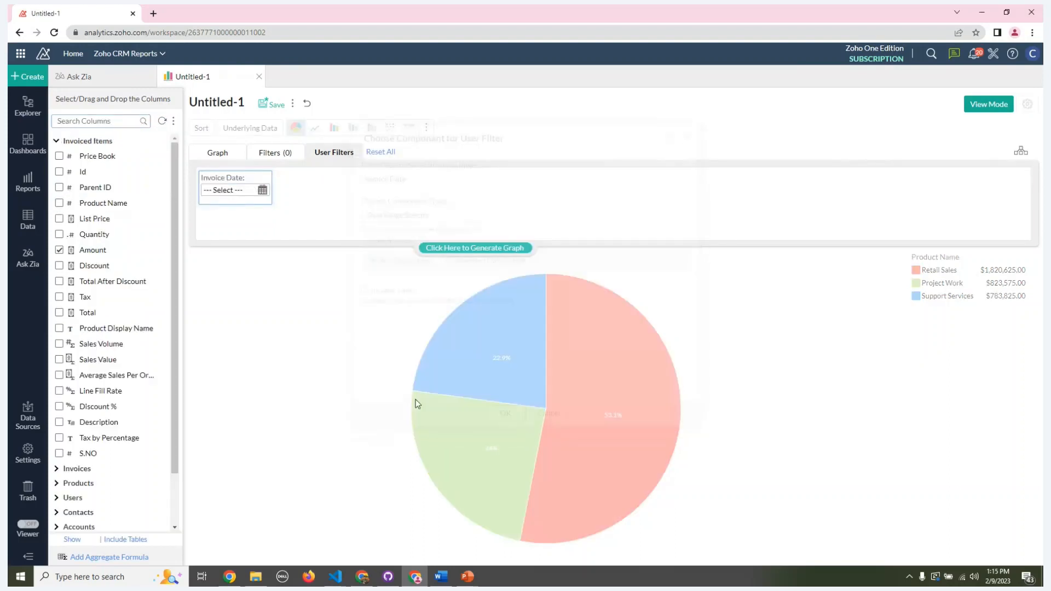
pyautogui.click(469, 248)
pyautogui.click(988, 104)
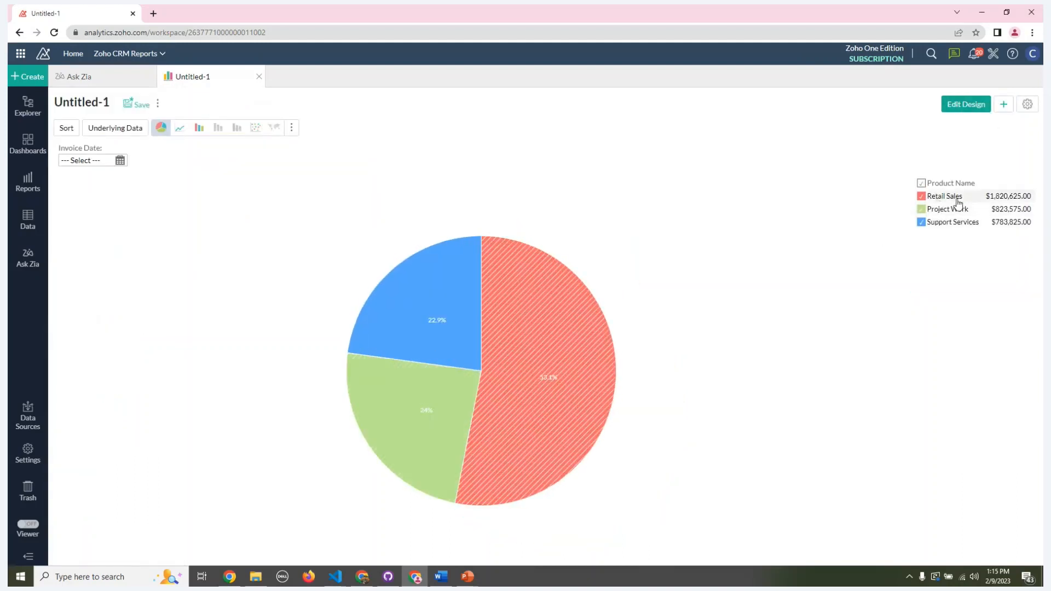
# Step: Set the start of the Invoice Date filter range to 03 Feb 2020
pyautogui.moveTo(401, 330)
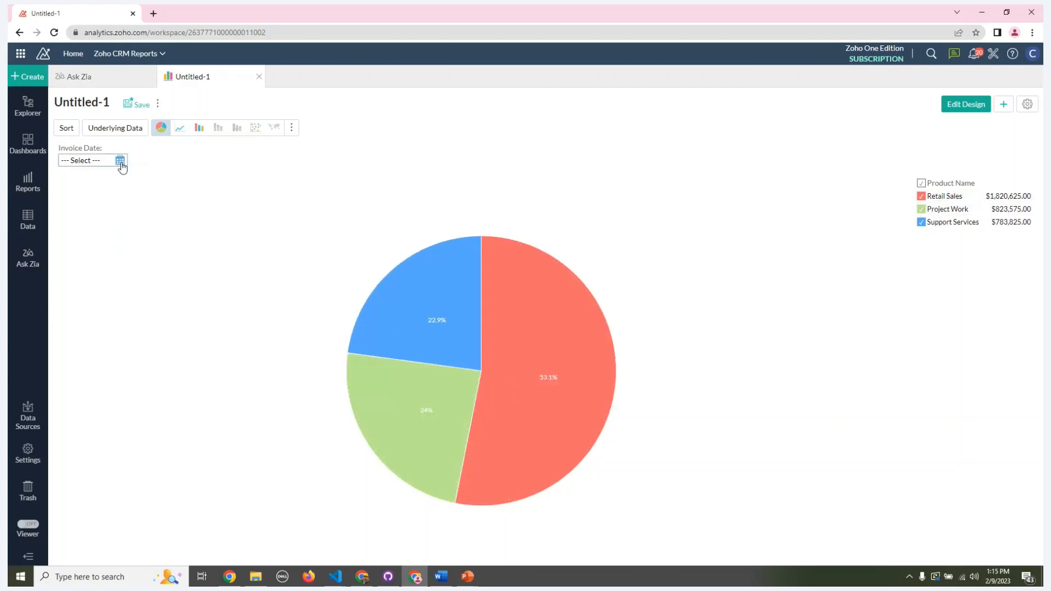
pyautogui.click(120, 161)
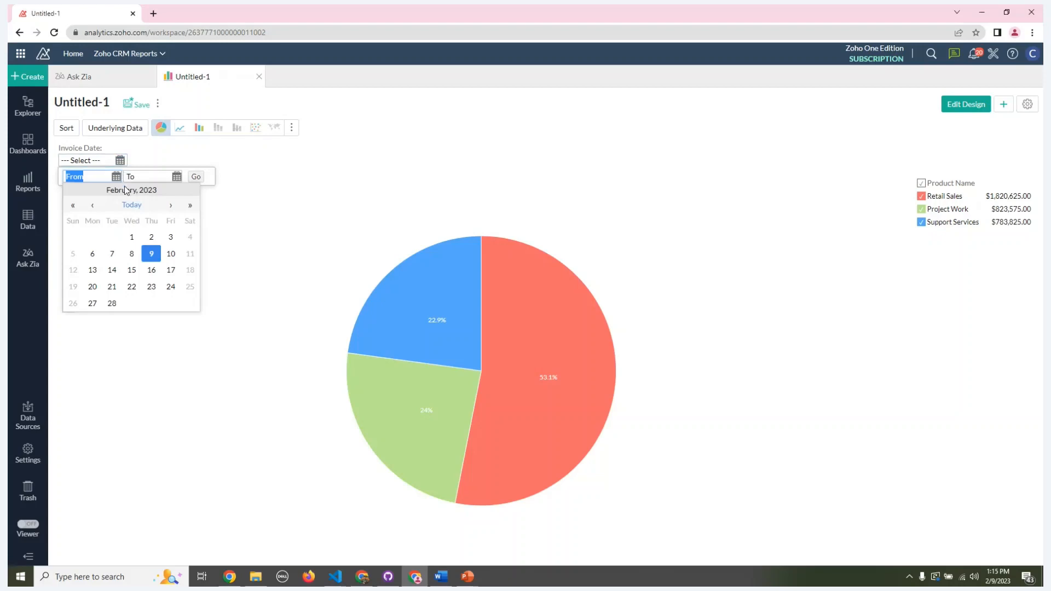
pyautogui.click(124, 205)
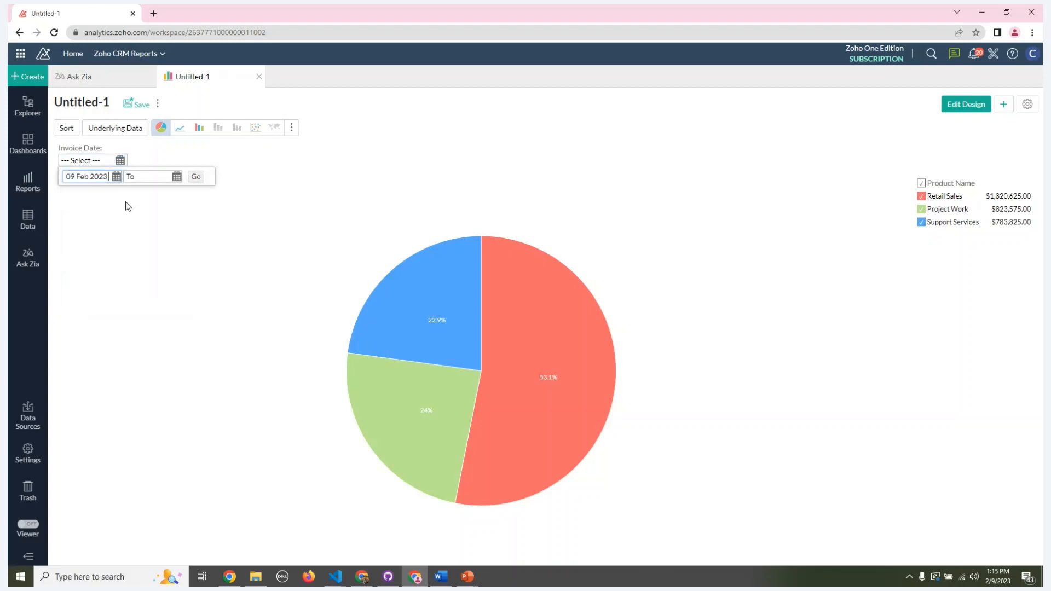
pyautogui.click(118, 178)
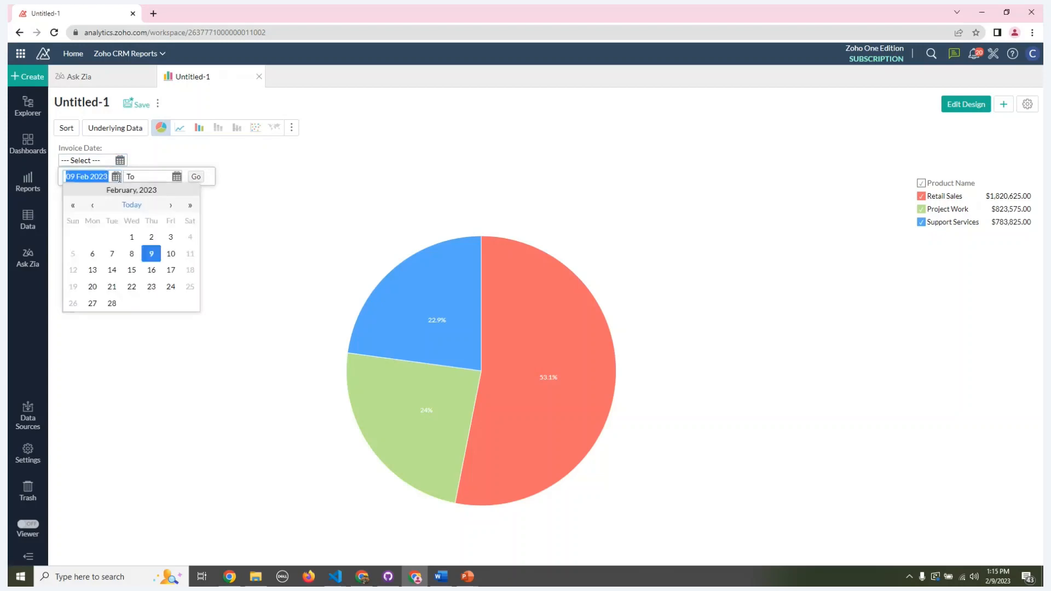
pyautogui.click(75, 207)
pyautogui.click(75, 207)
pyautogui.click(76, 207)
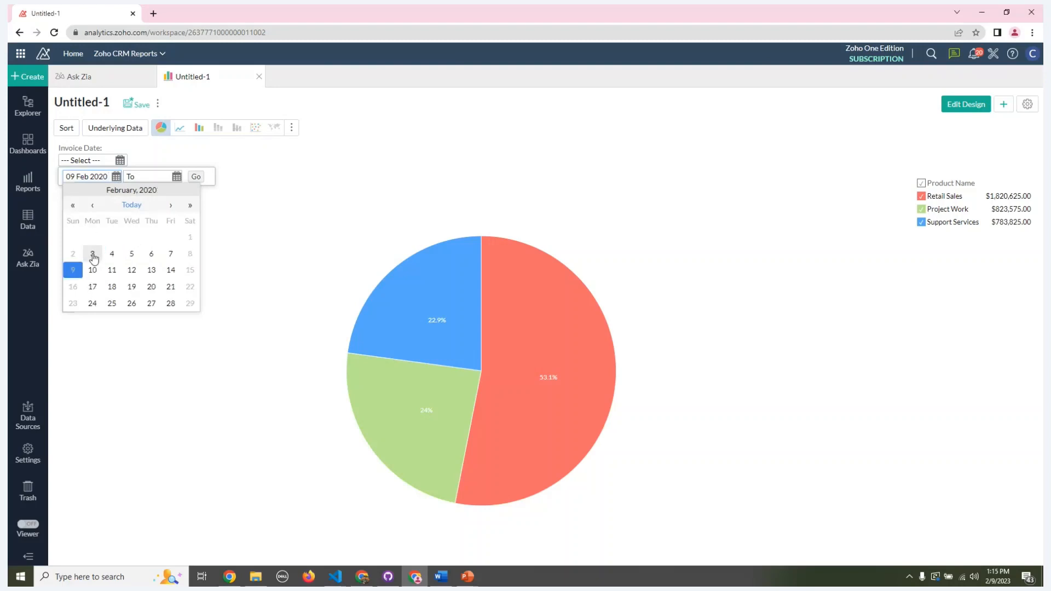
pyautogui.click(92, 253)
# Step: Set the end of the Invoice Date range to today, 09 Feb 2023, and apply the filter
pyautogui.click(177, 176)
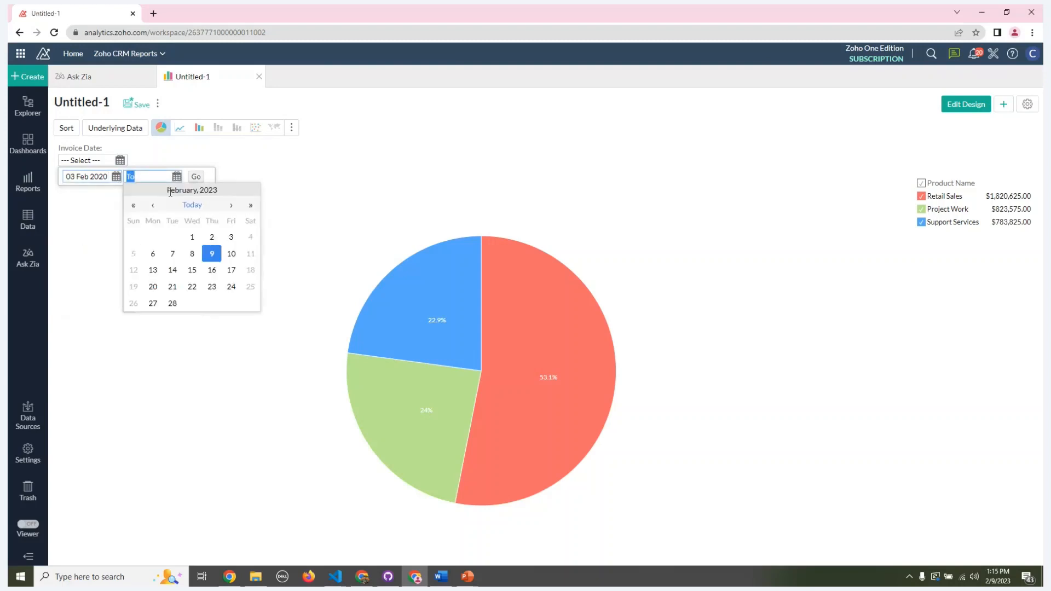
pyautogui.click(188, 210)
pyautogui.click(195, 178)
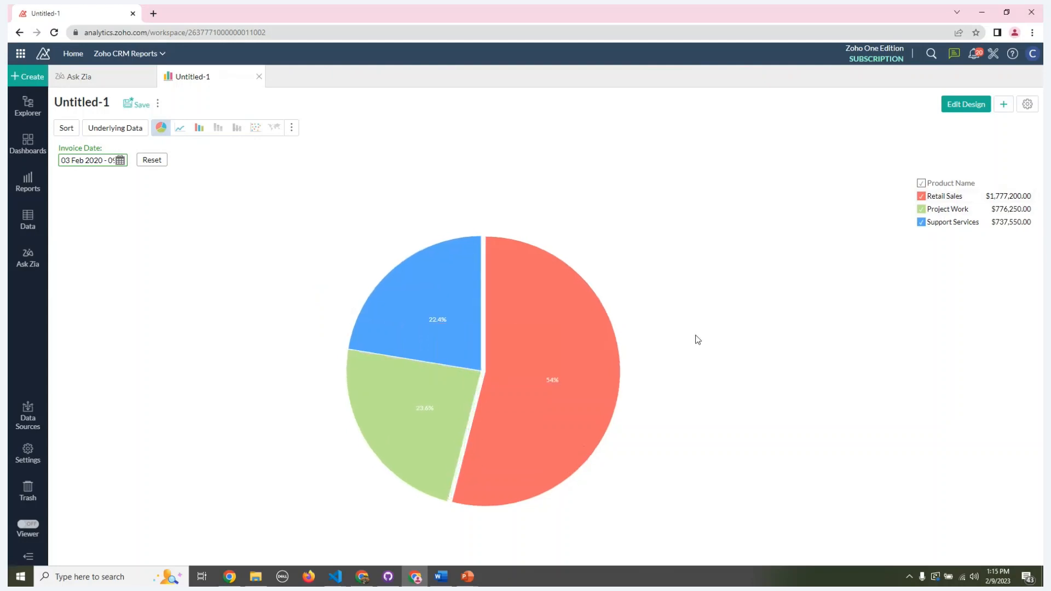
# Step: Close the untitled pie chart without saving and place the cursor at the end of the Ask Zia question
pyautogui.moveTo(575, 418)
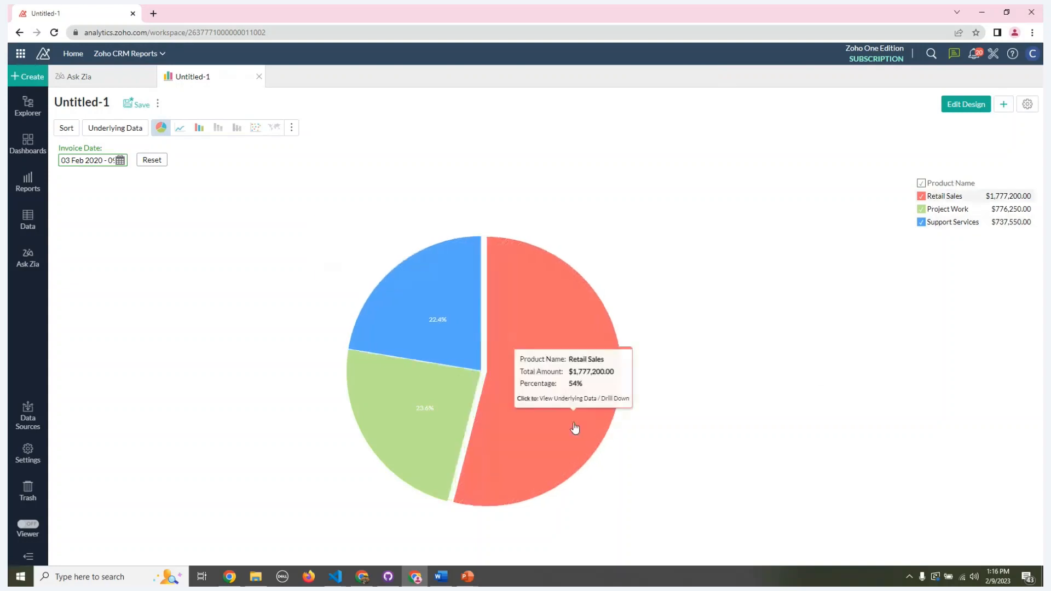
pyautogui.click(258, 76)
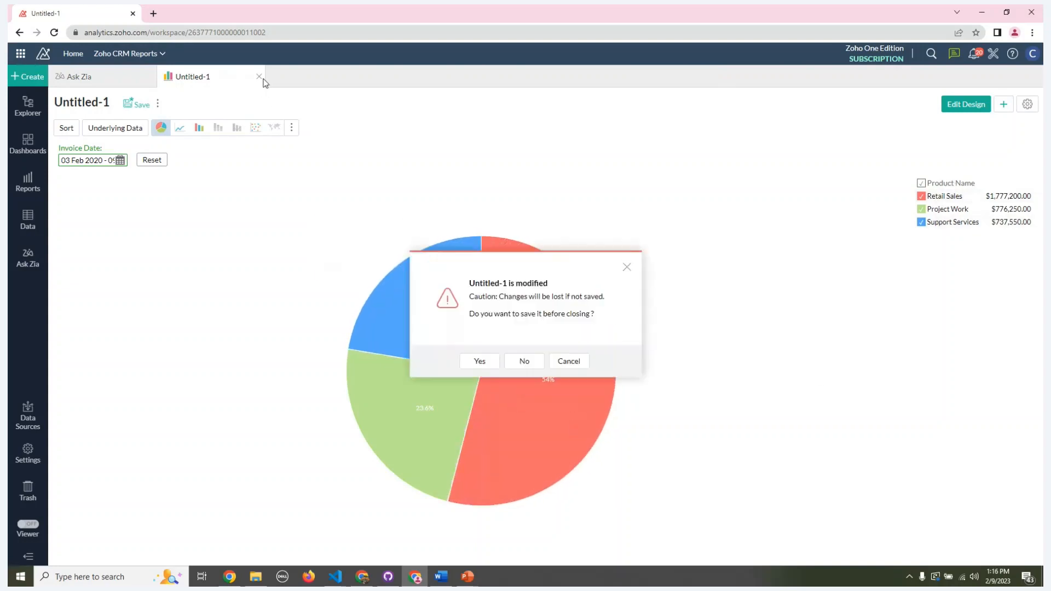
pyautogui.click(535, 363)
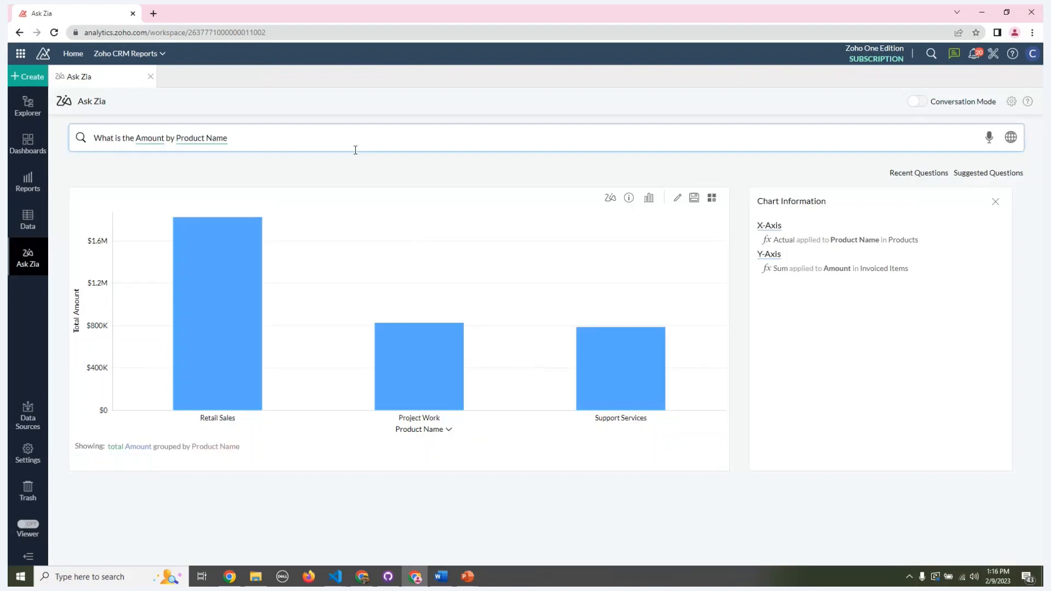
pyautogui.click(370, 140)
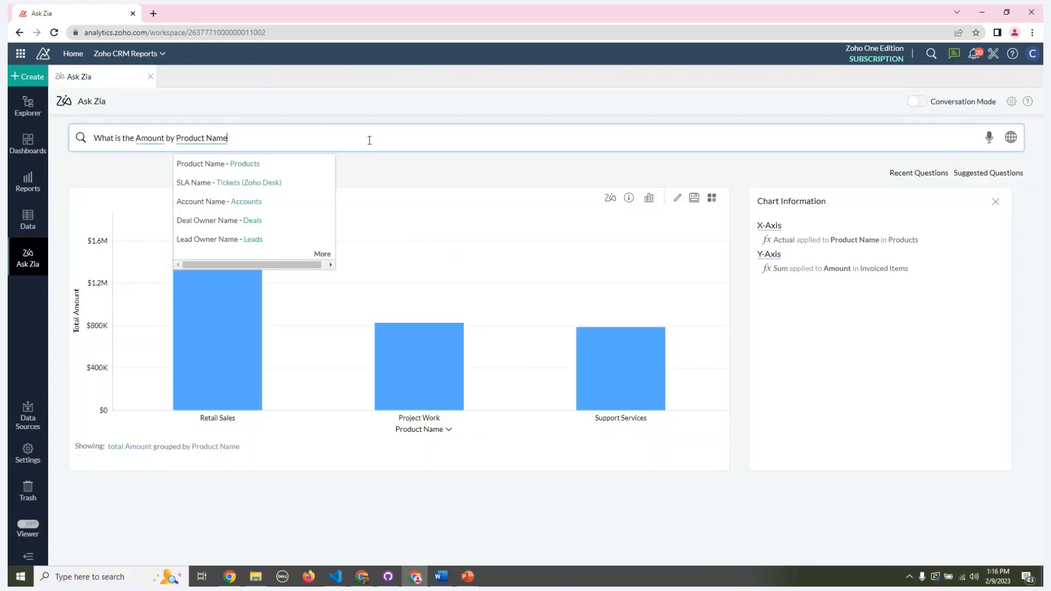
pyautogui.write('by')
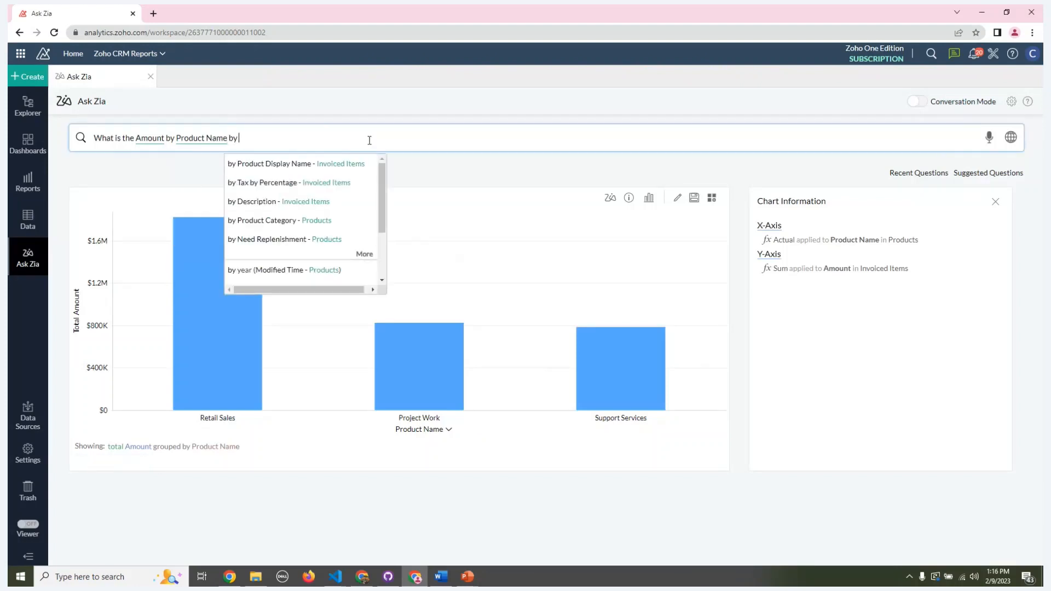
pyautogui.write(' invoi')
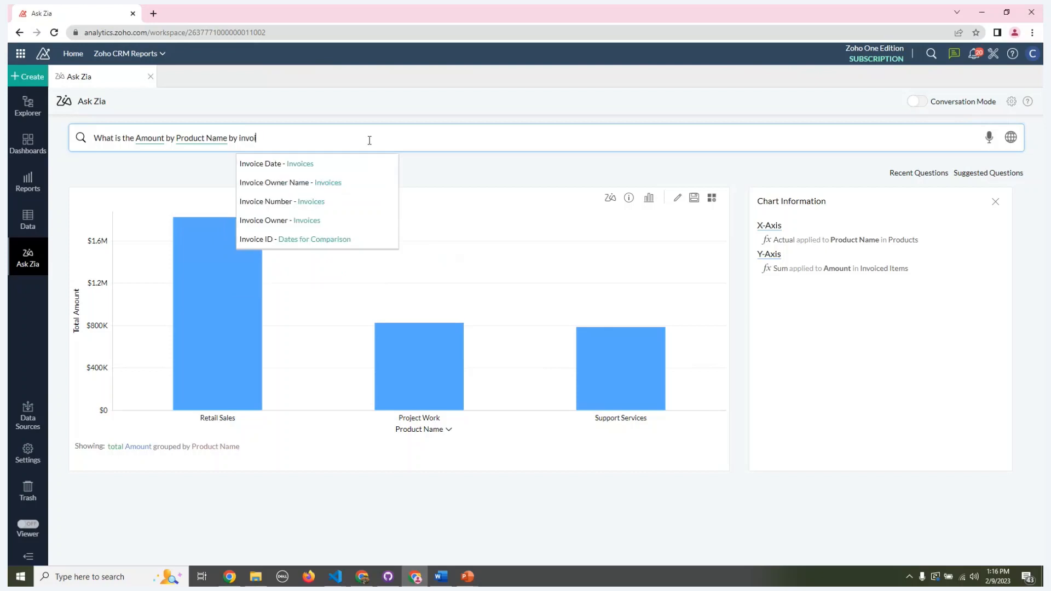
pyautogui.click(265, 166)
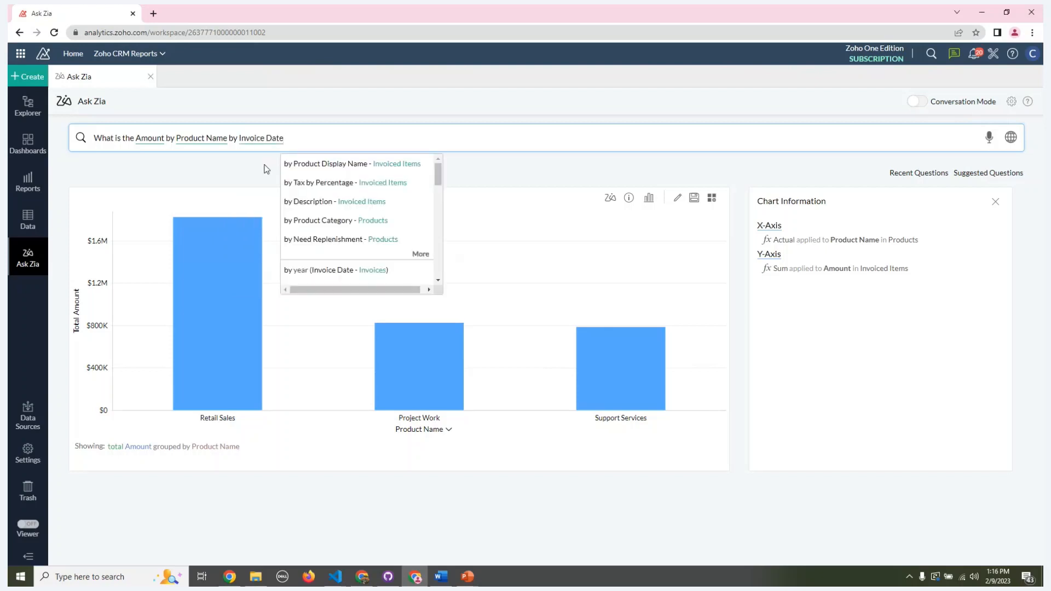
pyautogui.click(296, 275)
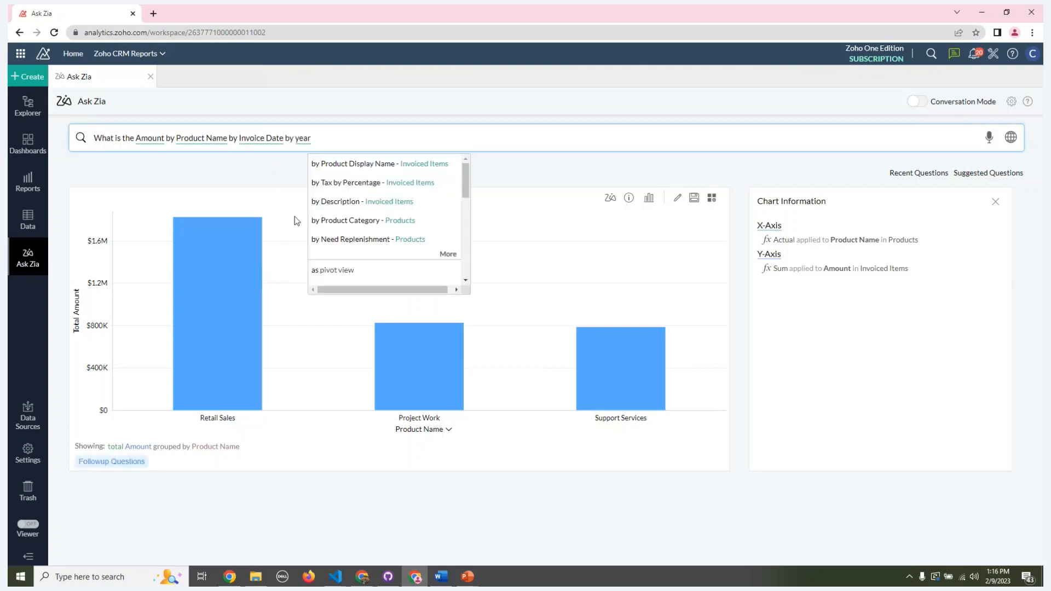
pyautogui.doubleClick(272, 138)
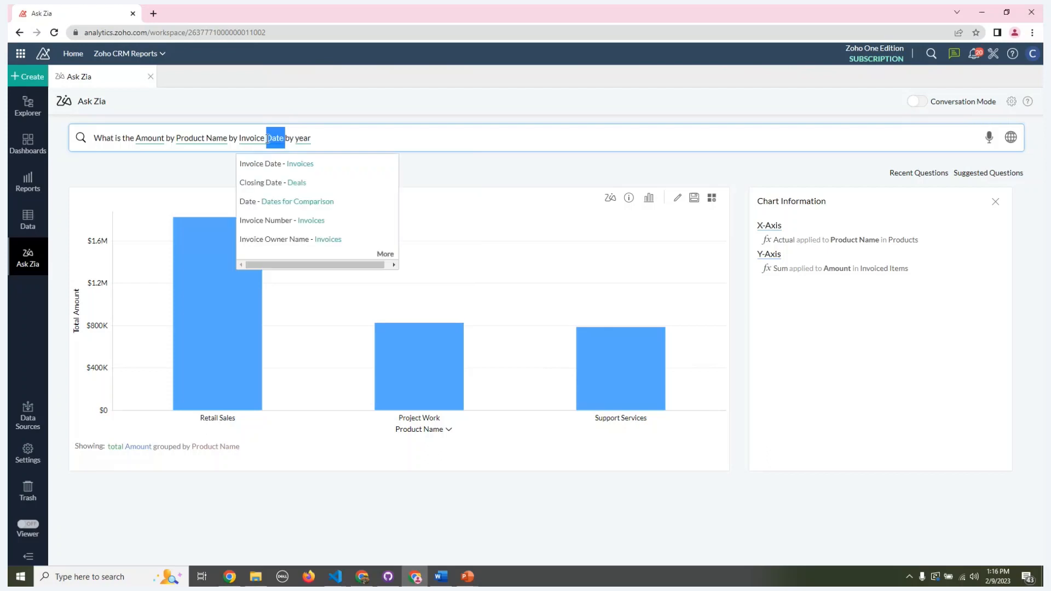
pyautogui.press('BackSpace')
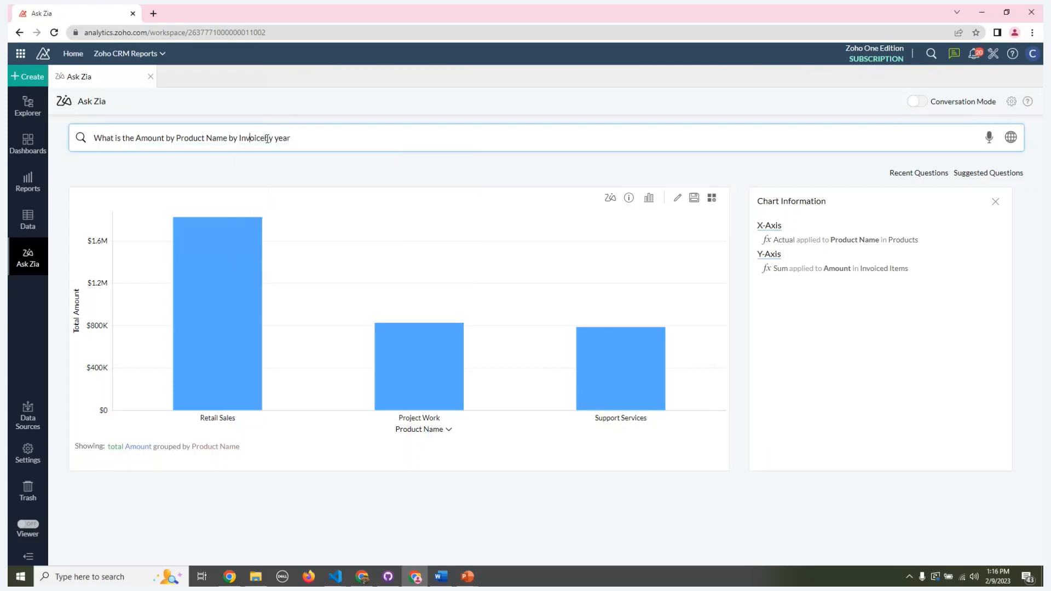
# Step: Reword the question to "What is the Amount by Product Name by year", using the year of Invoice Date, and submit it
pyautogui.doubleClick(267, 138)
pyautogui.write('by year')
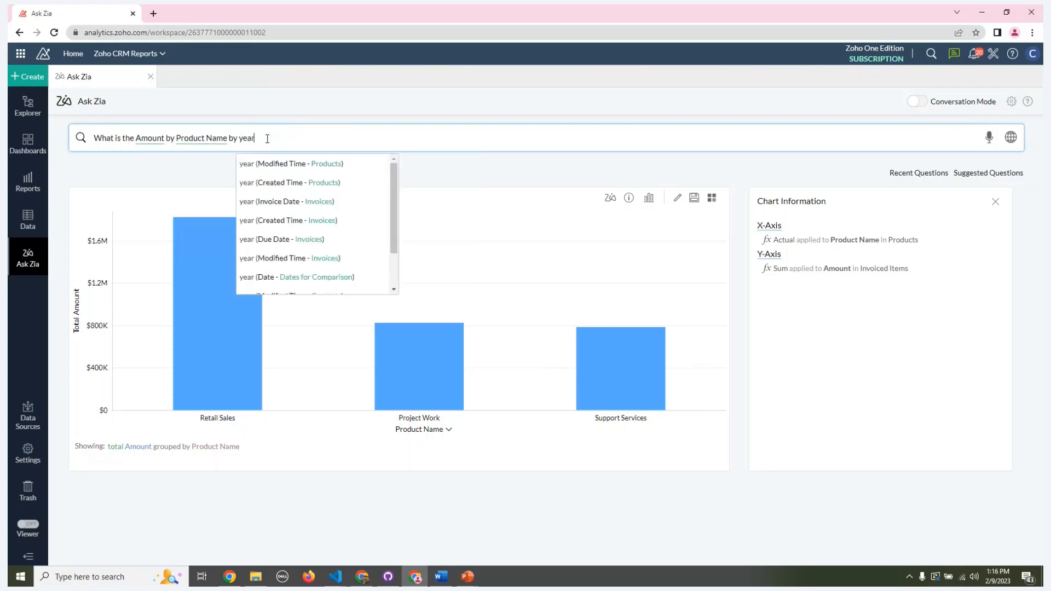
pyautogui.click(267, 204)
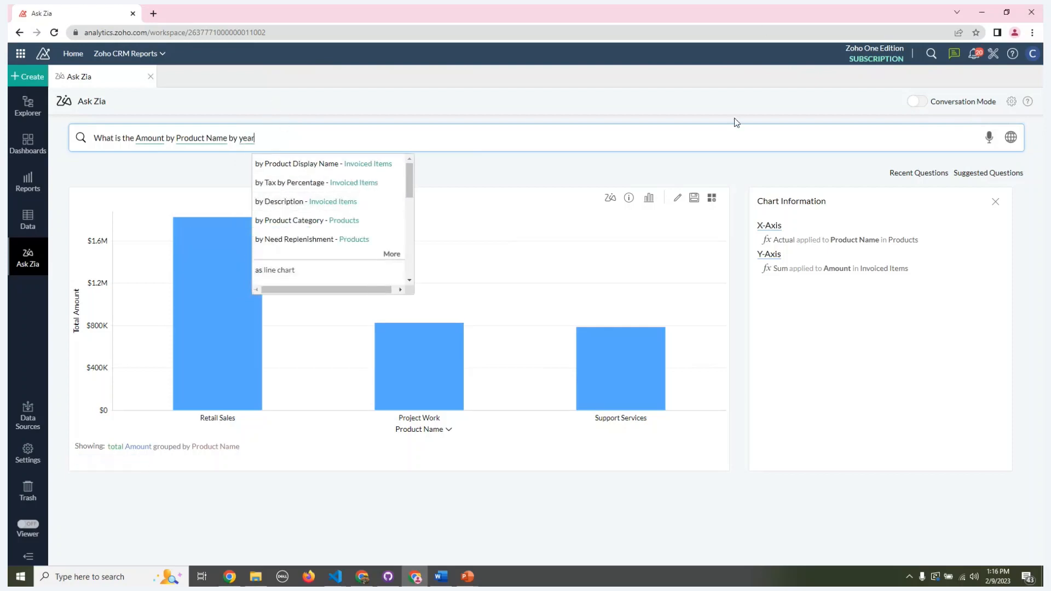
pyautogui.click(702, 136)
pyautogui.press('Return')
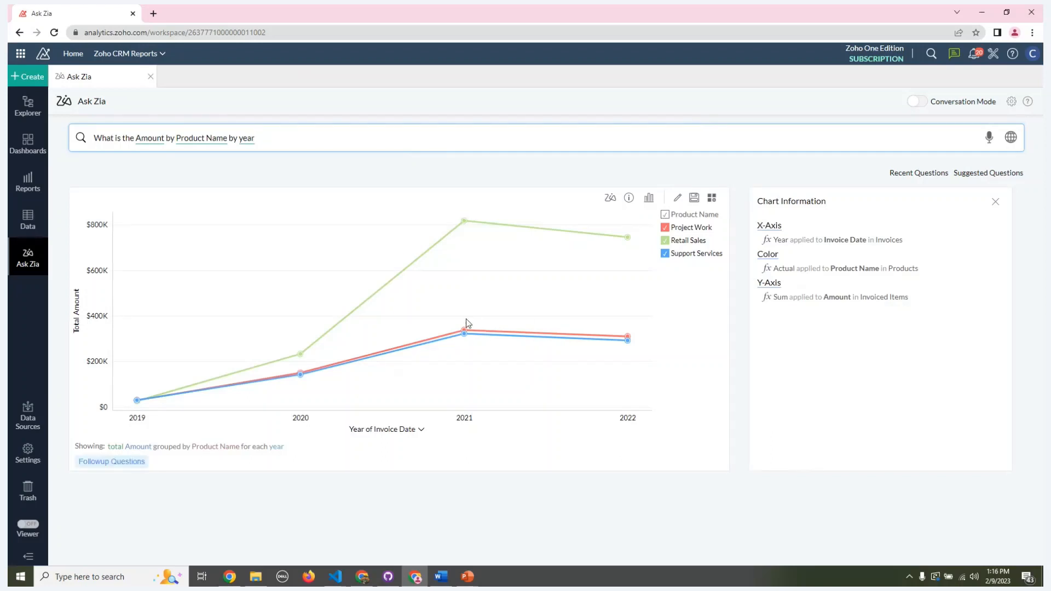
# Step: Open the resulting line chart for editing and change its chart type to Vertical Stacked Bar
pyautogui.moveTo(468, 275)
pyautogui.moveTo(291, 368)
pyautogui.click(674, 201)
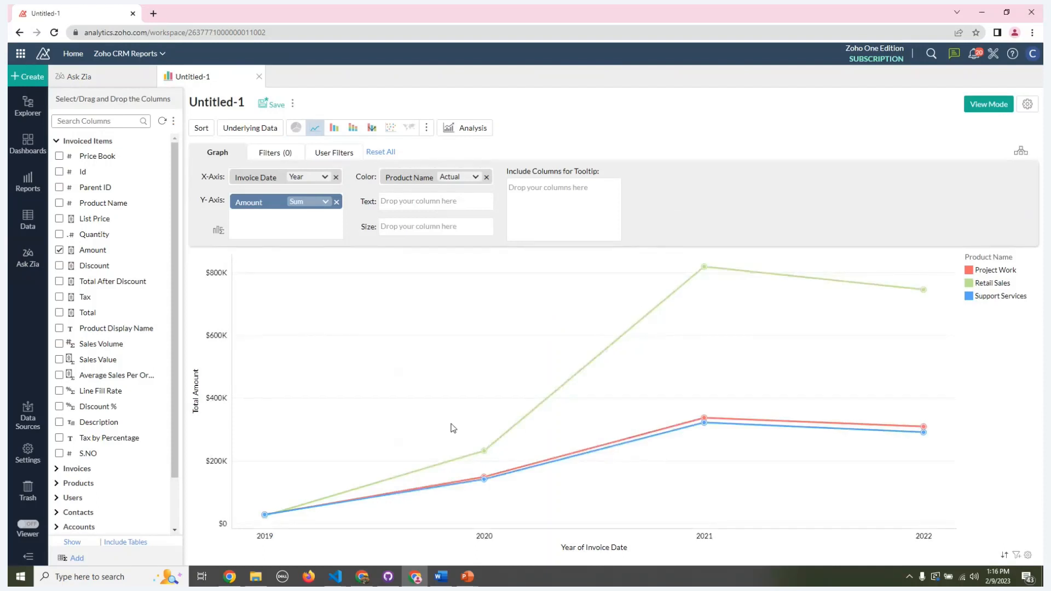
pyautogui.moveTo(275, 513)
pyautogui.click(425, 130)
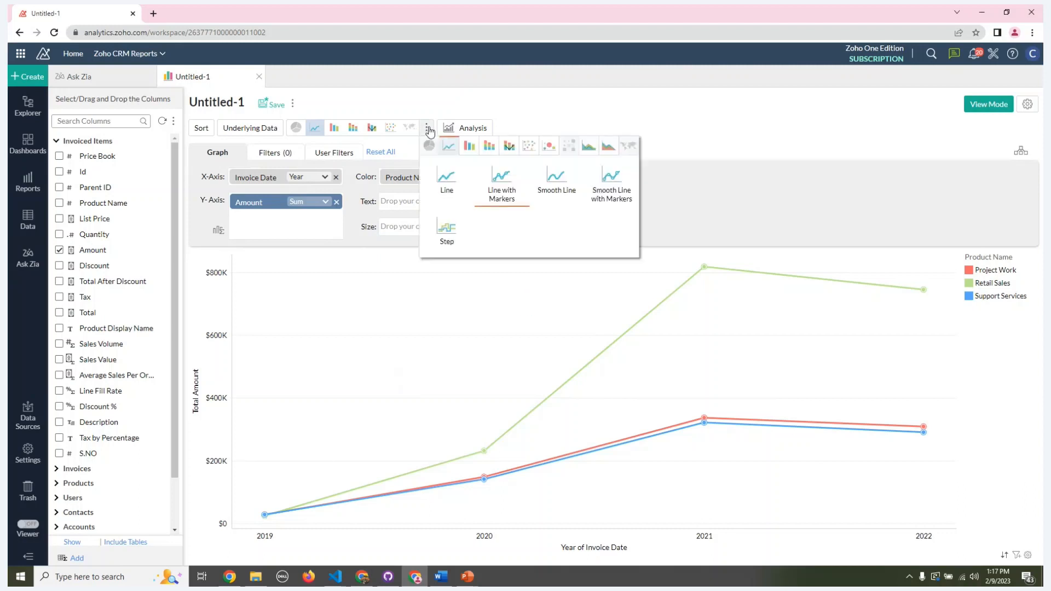
pyautogui.click(490, 145)
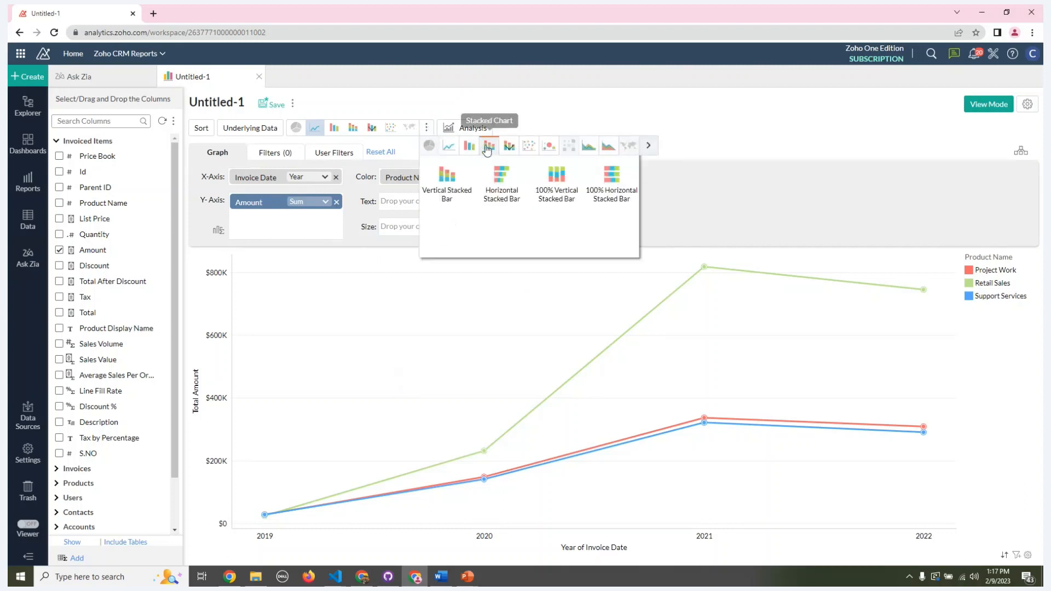
pyautogui.click(458, 183)
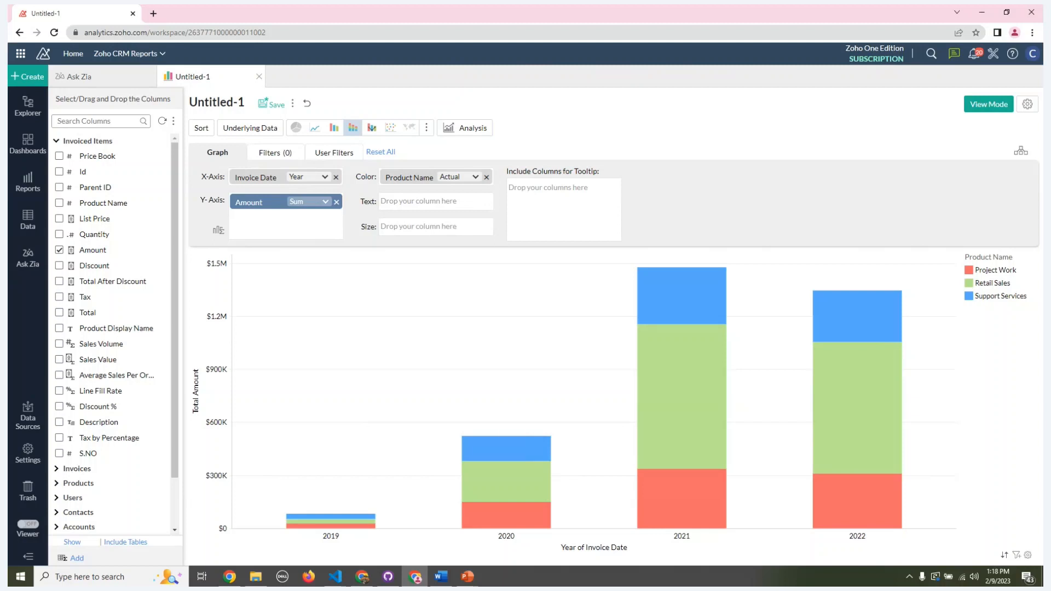
# Step: Close the untitled stacked bar chart without saving and open the Webinar Dashboard
pyautogui.click(259, 77)
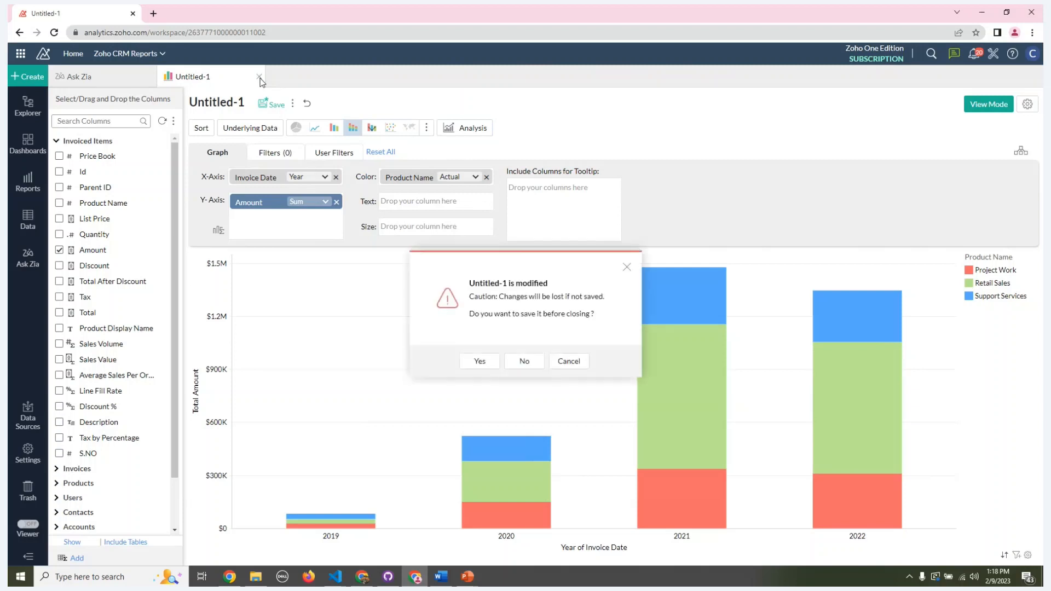
pyautogui.click(526, 359)
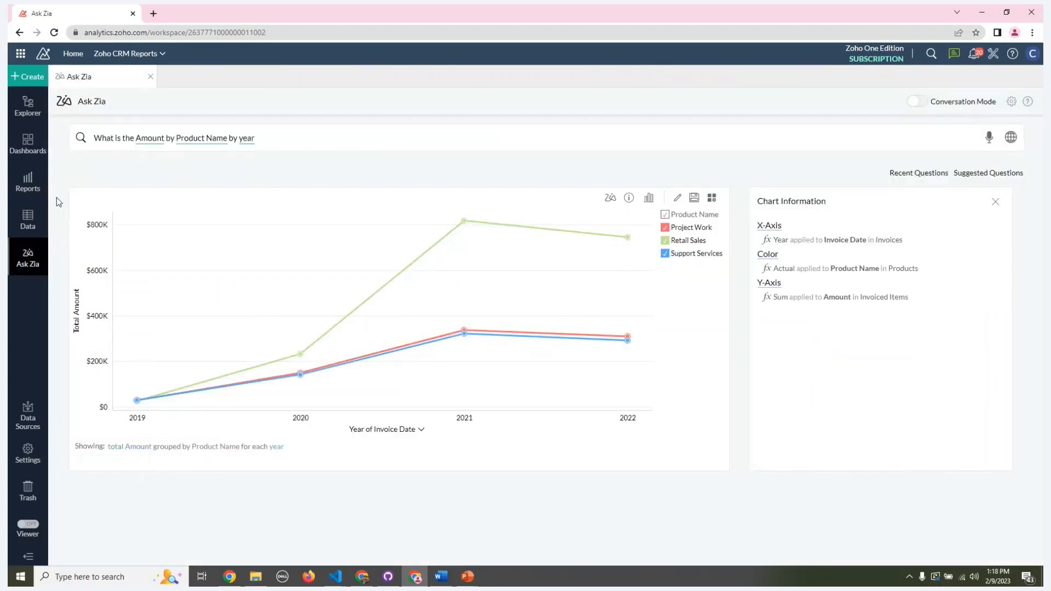
pyautogui.click(39, 141)
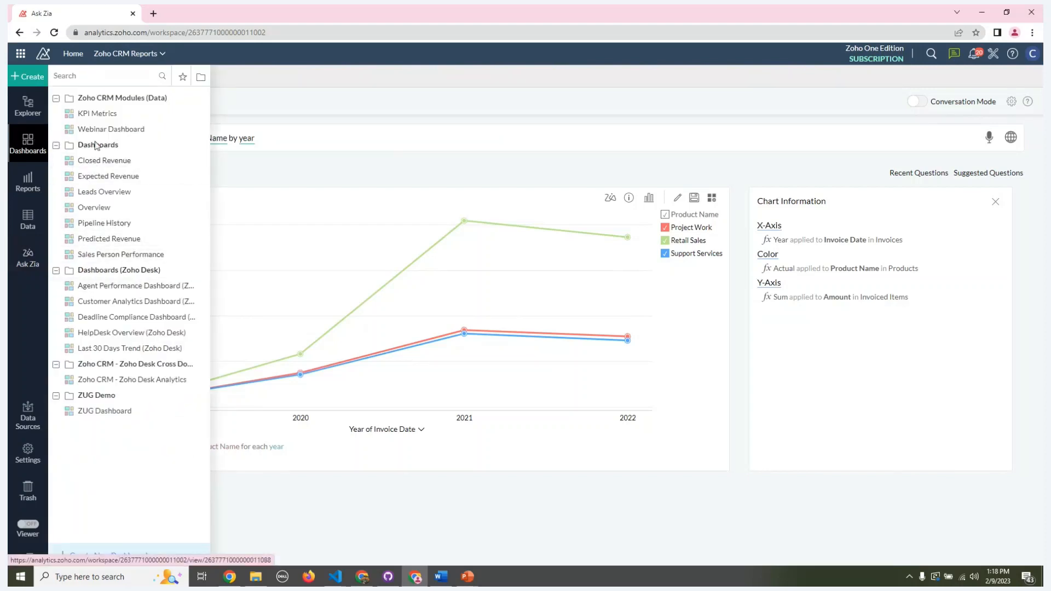
pyautogui.click(97, 129)
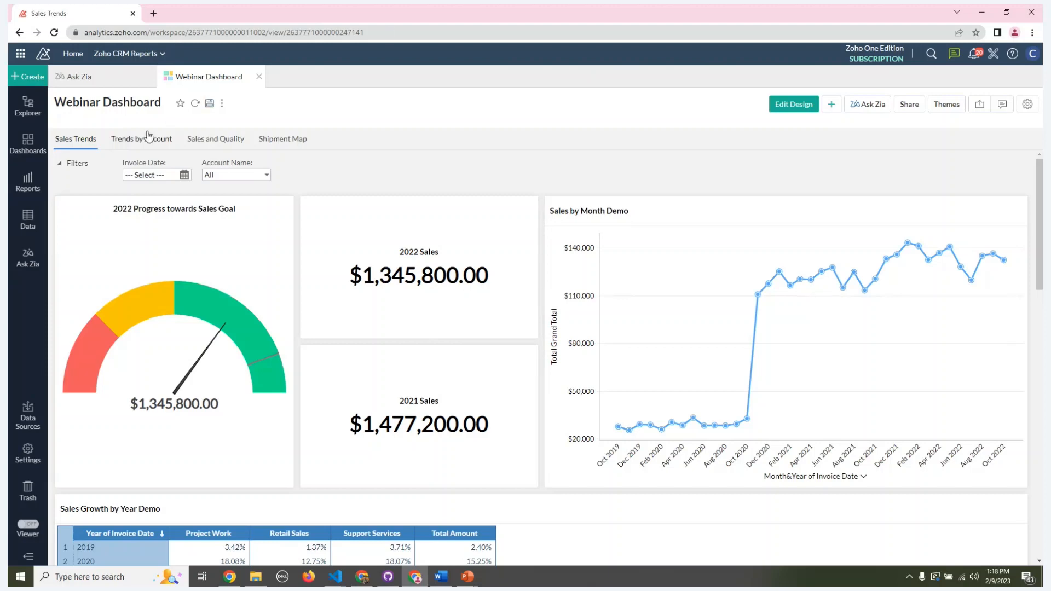
# Step: Look through the dashboard's Trends by Account, Sales and Quality and Shipment Map pages, and return to Sales Trends
pyautogui.click(146, 138)
pyautogui.click(207, 139)
pyautogui.click(271, 138)
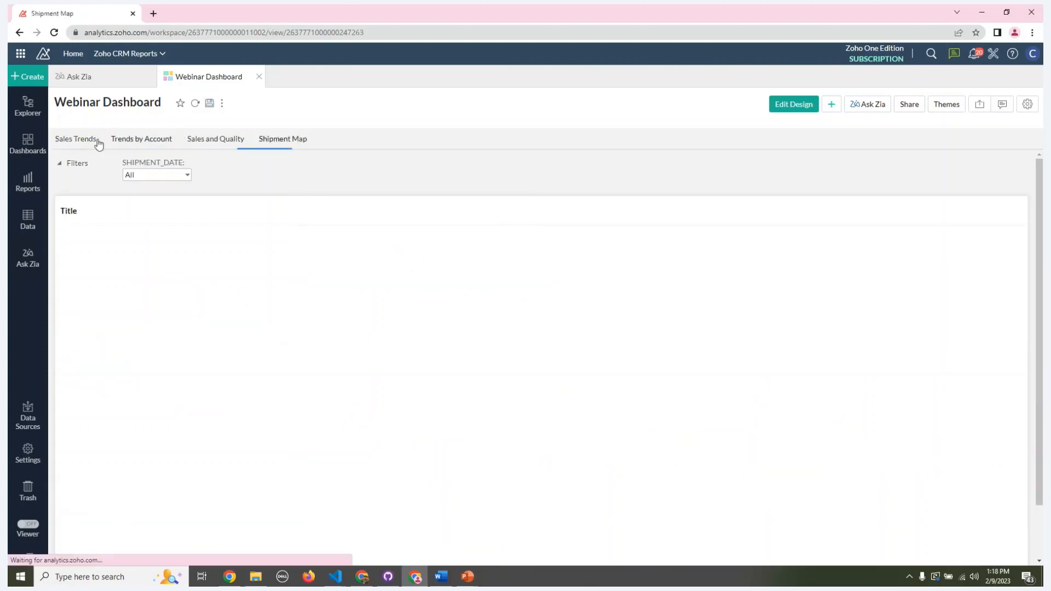
pyautogui.click(81, 141)
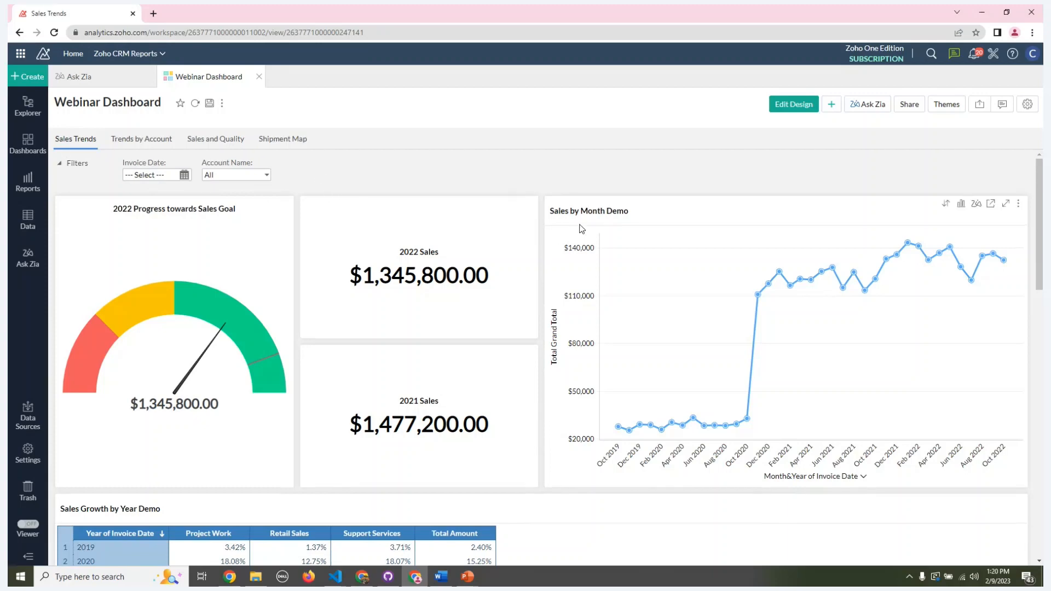
# Step: Examine the Sales Trends page: the sales goal gauge, yearly sales figures, Sales by Month Demo chart and sales growth tables
pyautogui.scroll(-1, 296, 270)
pyautogui.scroll(1, 294, 270)
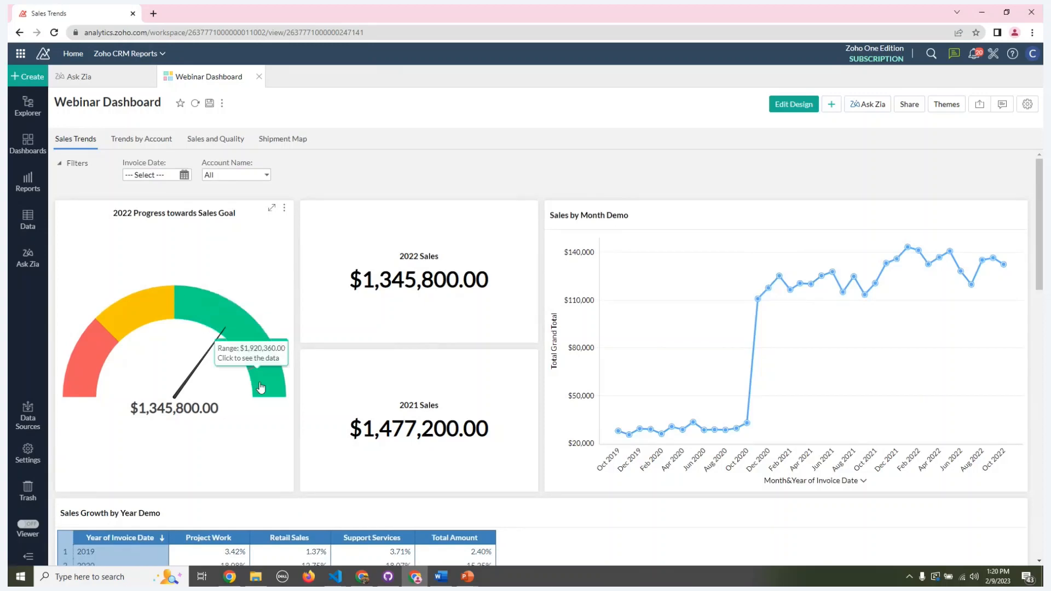
pyautogui.moveTo(142, 306)
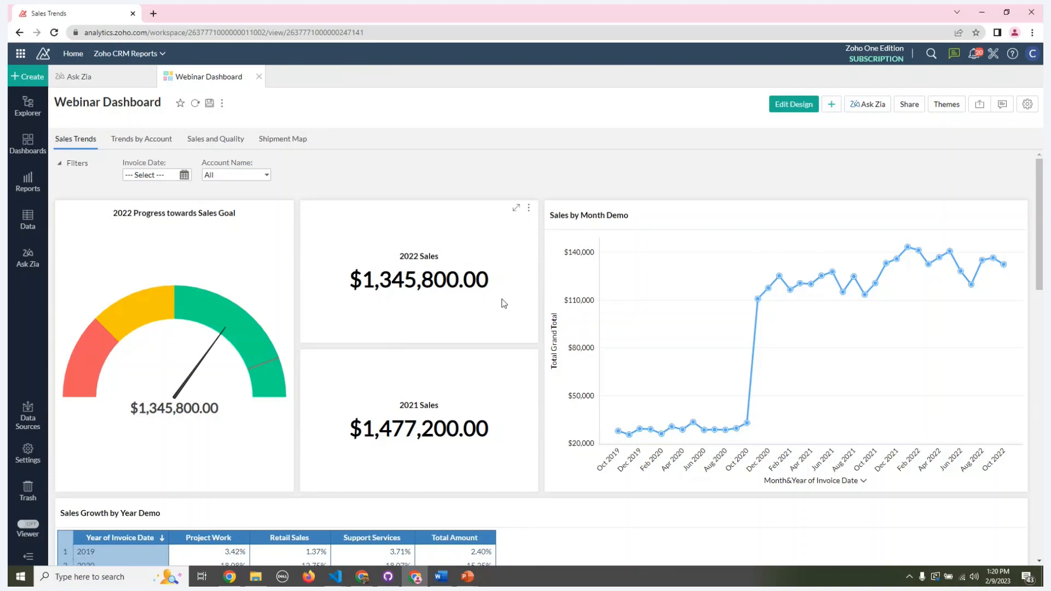
pyautogui.scroll(-2, 626, 241)
pyautogui.scroll(2, 628, 252)
pyautogui.moveTo(636, 438)
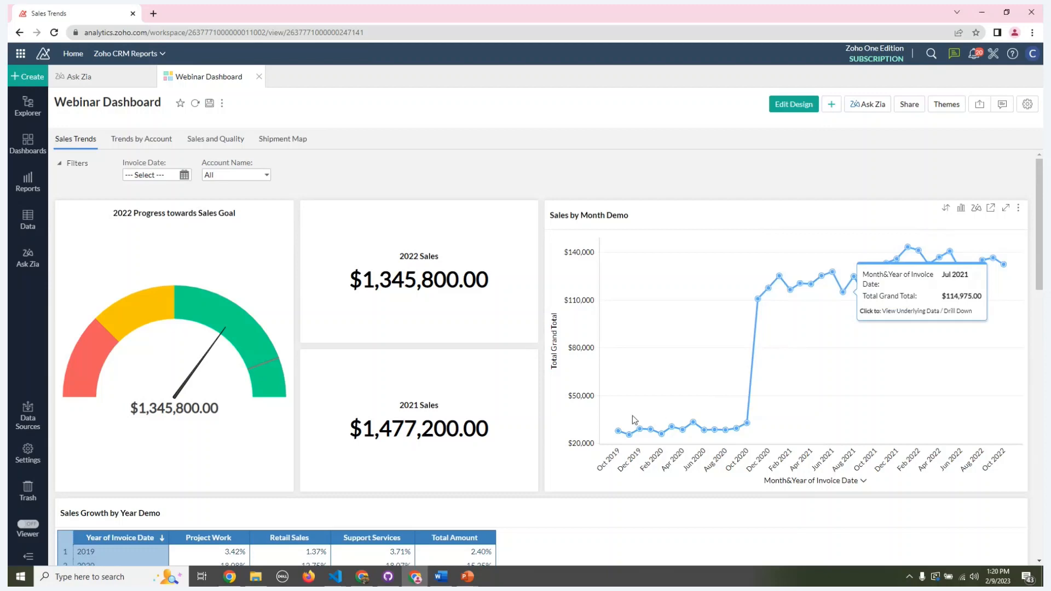
pyautogui.scroll(-6, 694, 386)
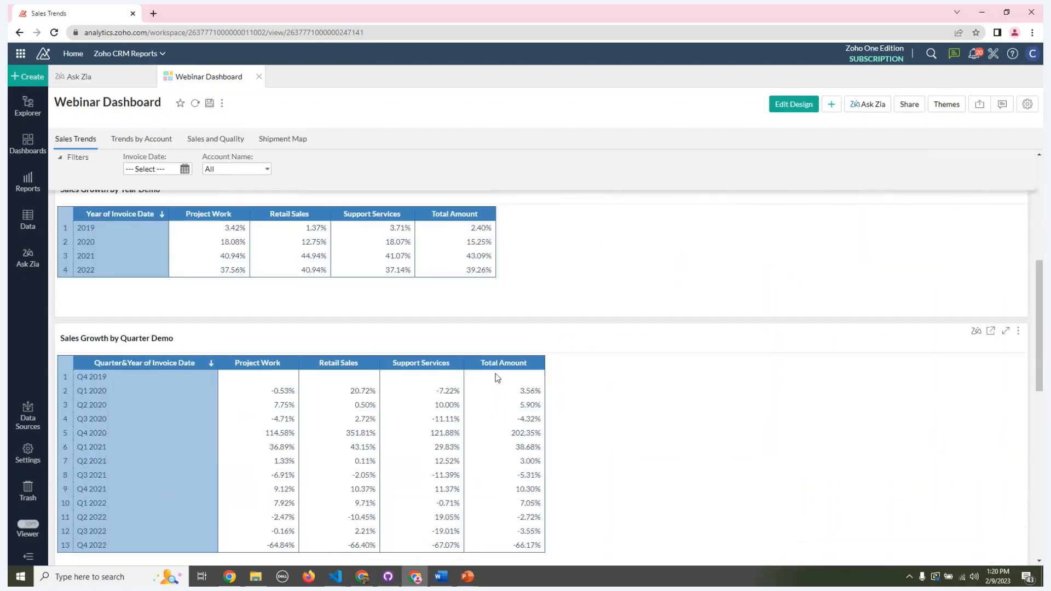
pyautogui.scroll(4, 304, 379)
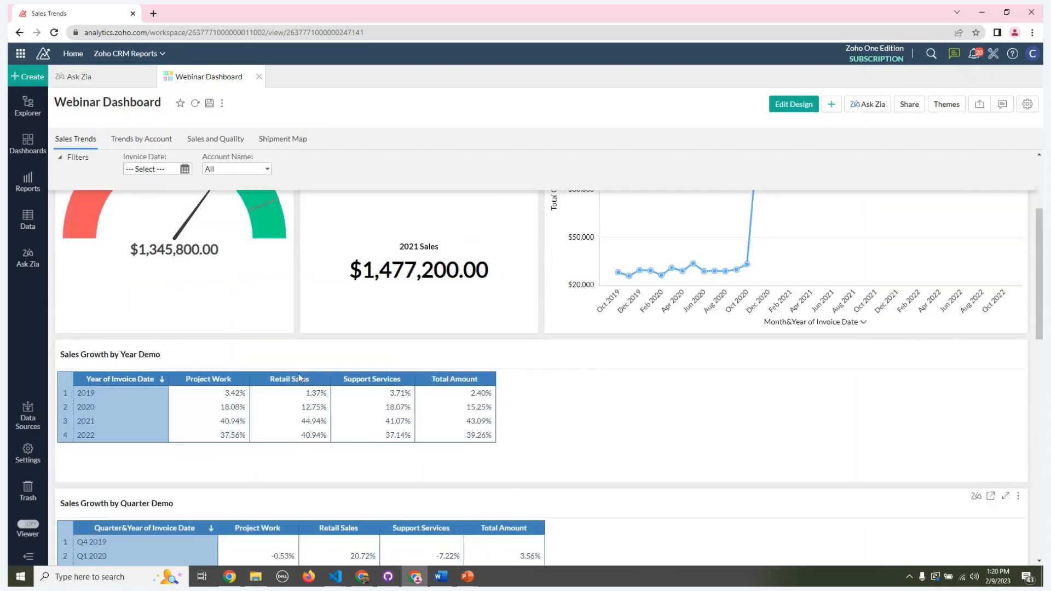
pyautogui.scroll(2, 300, 378)
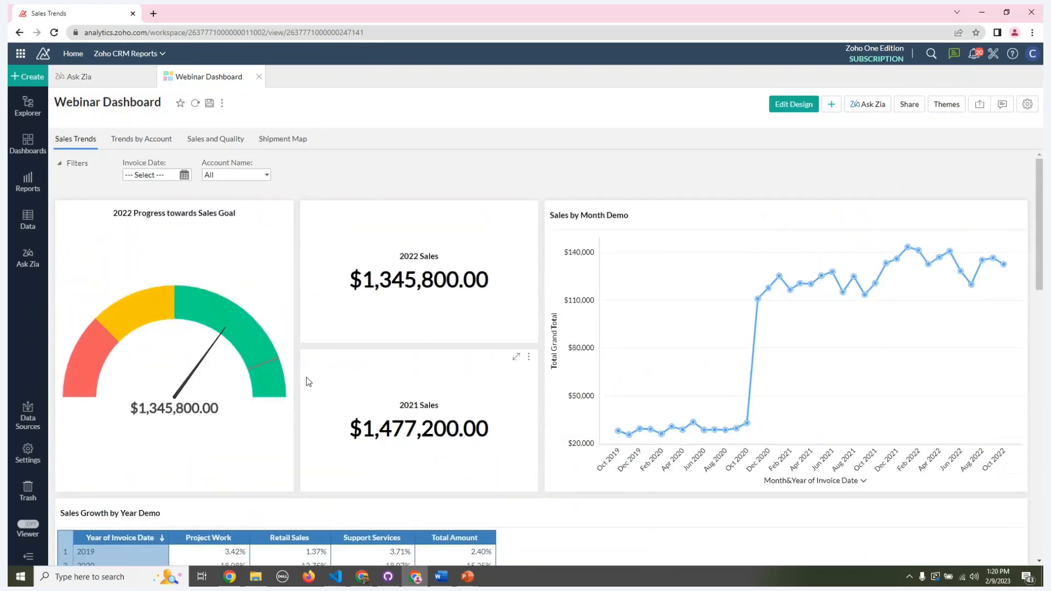
pyautogui.scroll(-2, 739, 345)
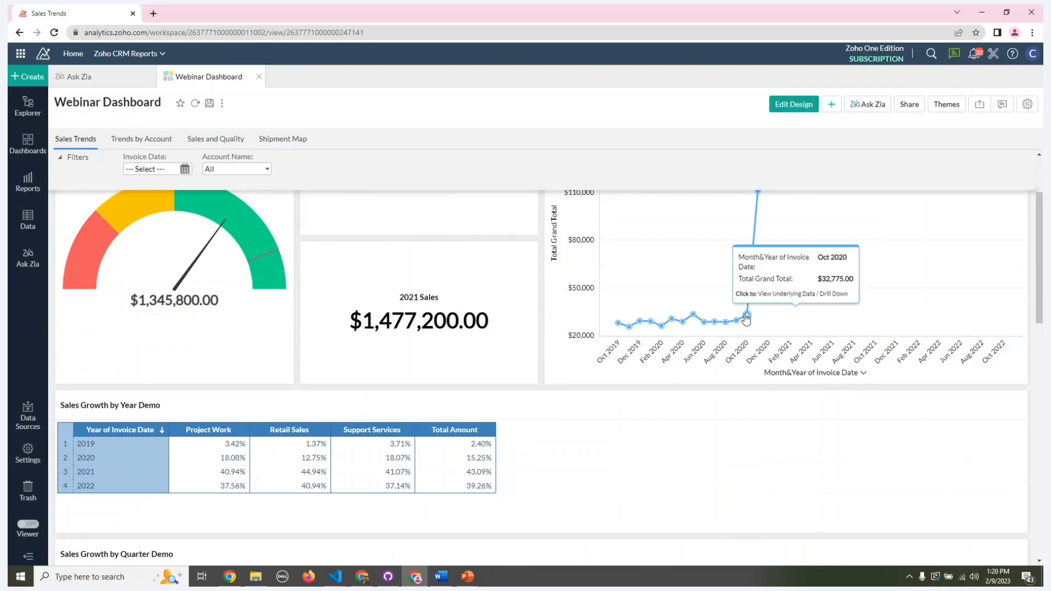
pyautogui.scroll(2, 756, 274)
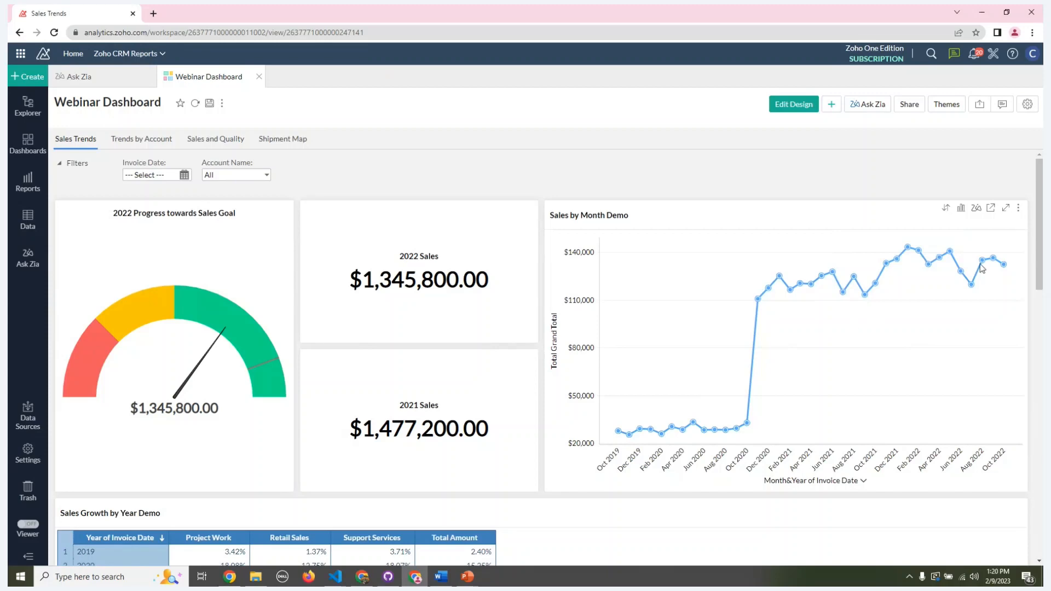
# Step: Switch the Webinar Dashboard to design mode and open its Sales by Month Demo chart for editing
pyautogui.click(1018, 209)
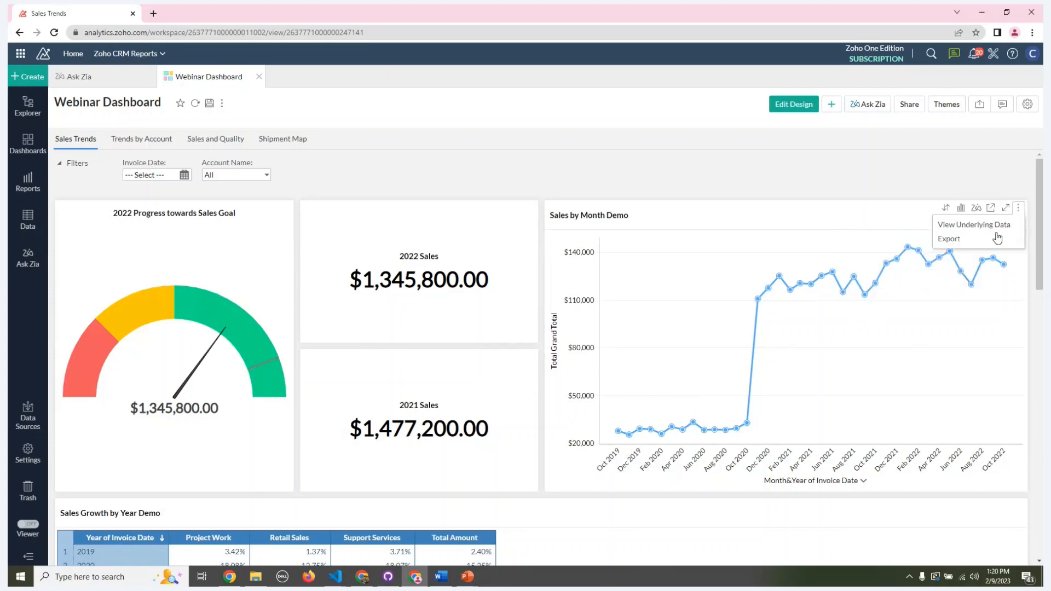
pyautogui.click(784, 106)
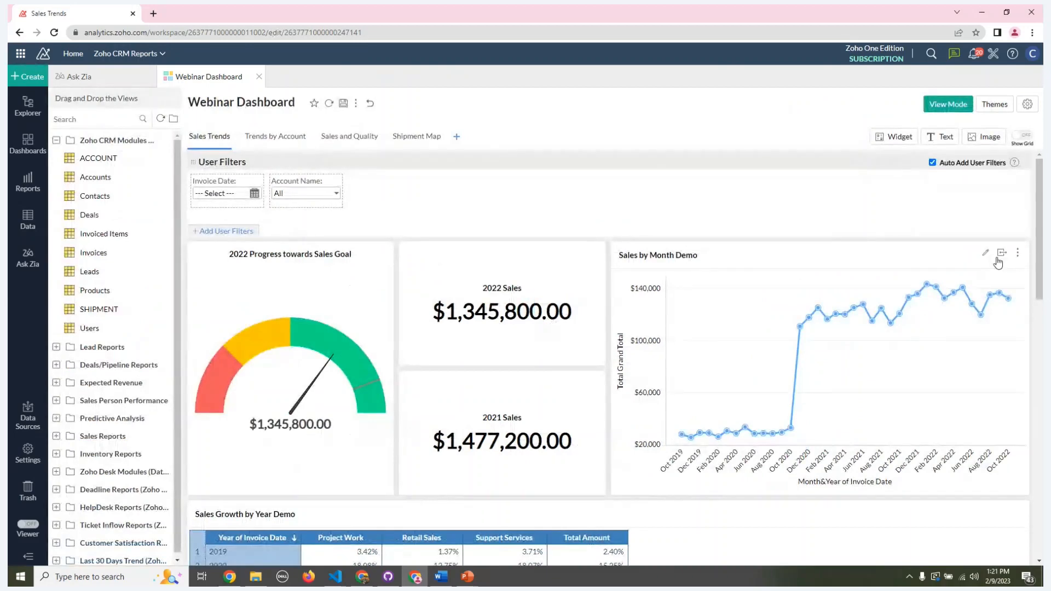
pyautogui.click(984, 255)
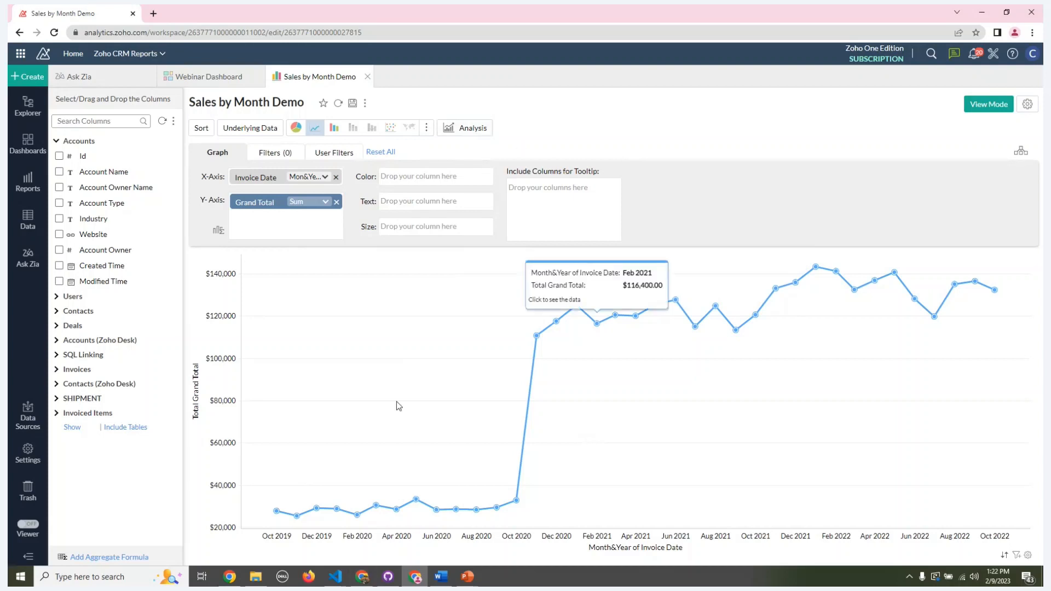
# Step: Add a trend line for Grand Total with the Auto type to the Sales by Month Demo chart
pyautogui.click(463, 132)
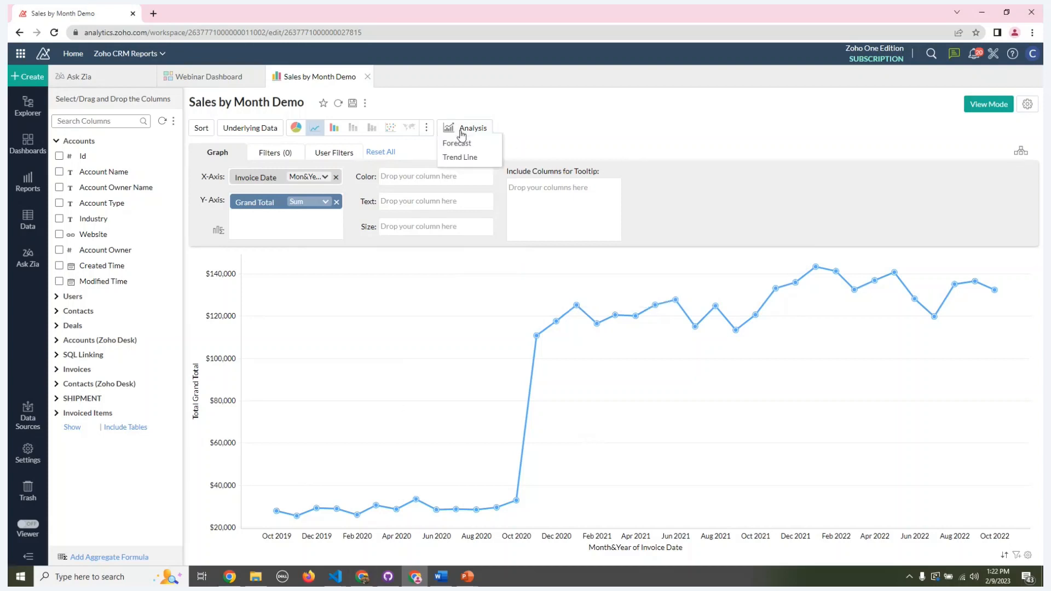
pyautogui.click(470, 158)
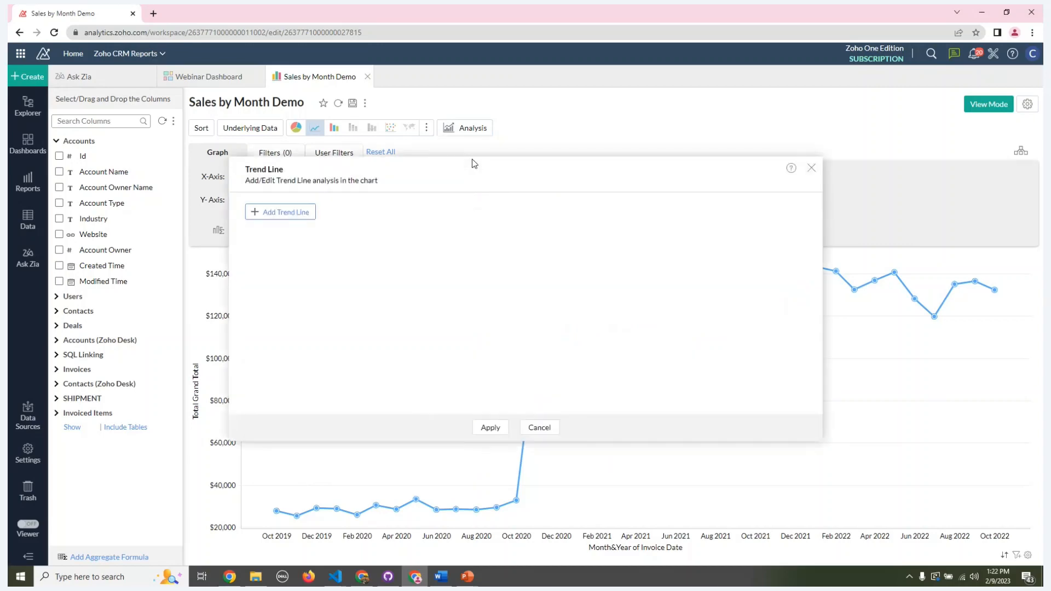
pyautogui.click(270, 212)
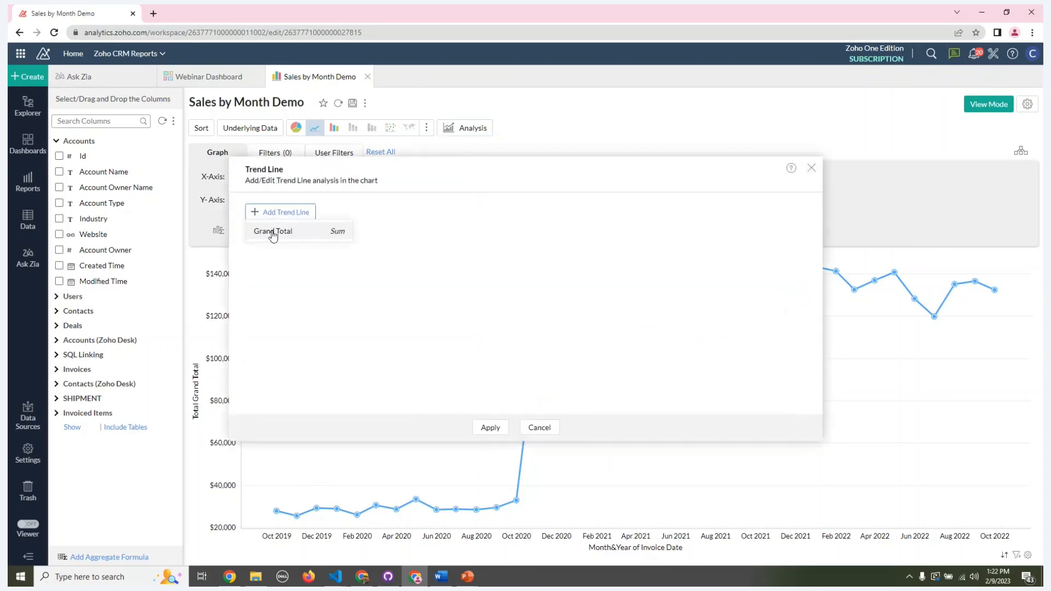
pyautogui.click(273, 232)
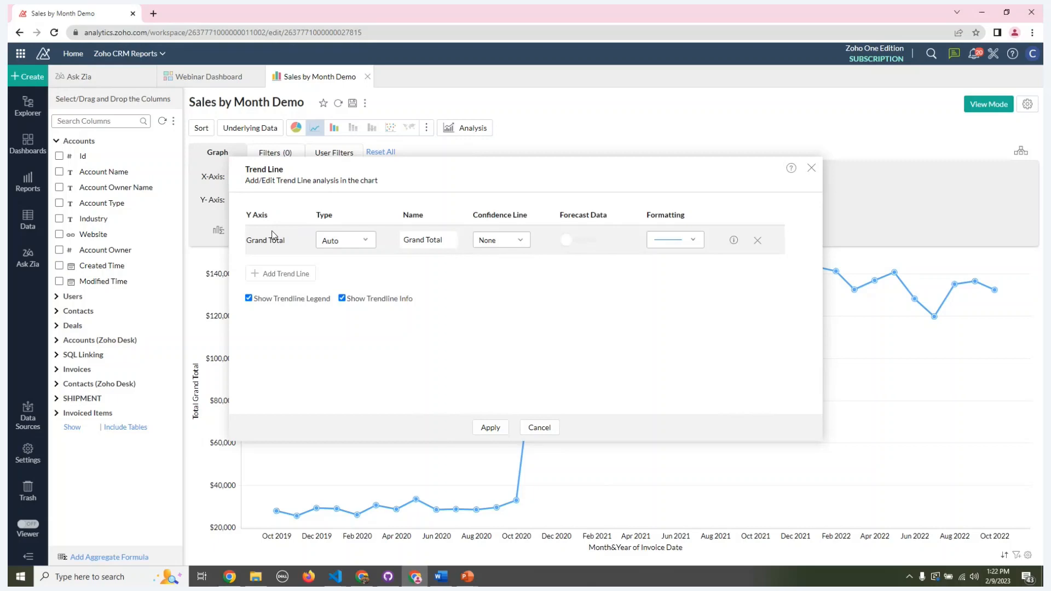
pyautogui.click(335, 242)
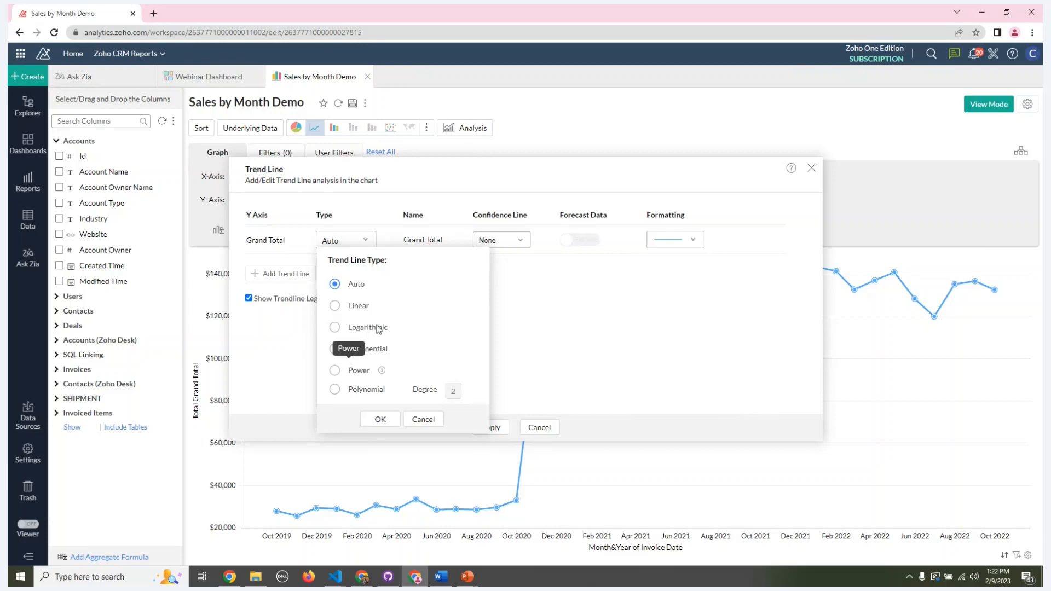
pyautogui.moveTo(371, 282)
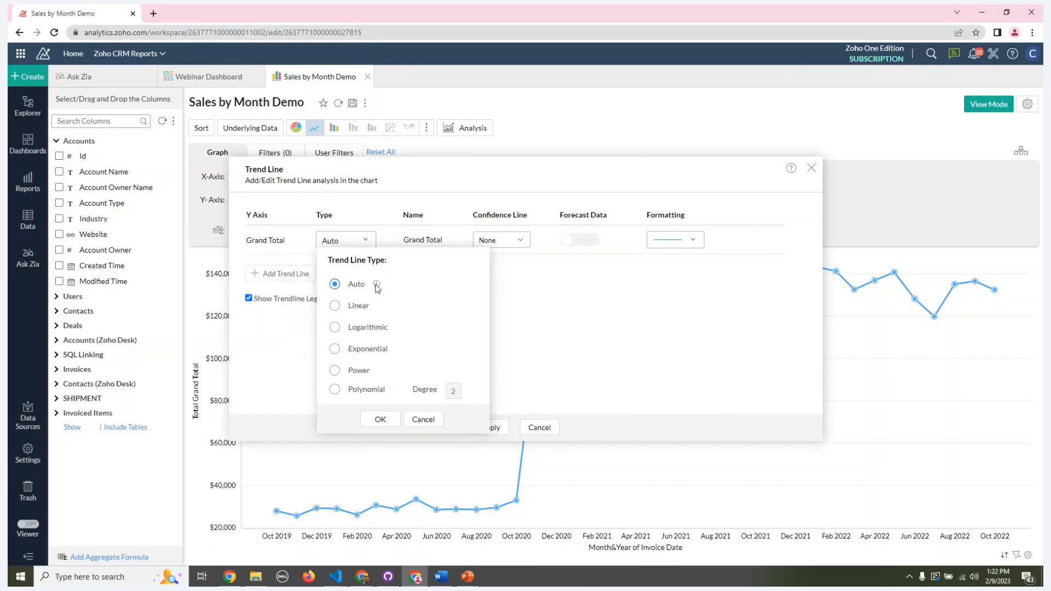
pyautogui.moveTo(377, 284)
pyautogui.click(431, 420)
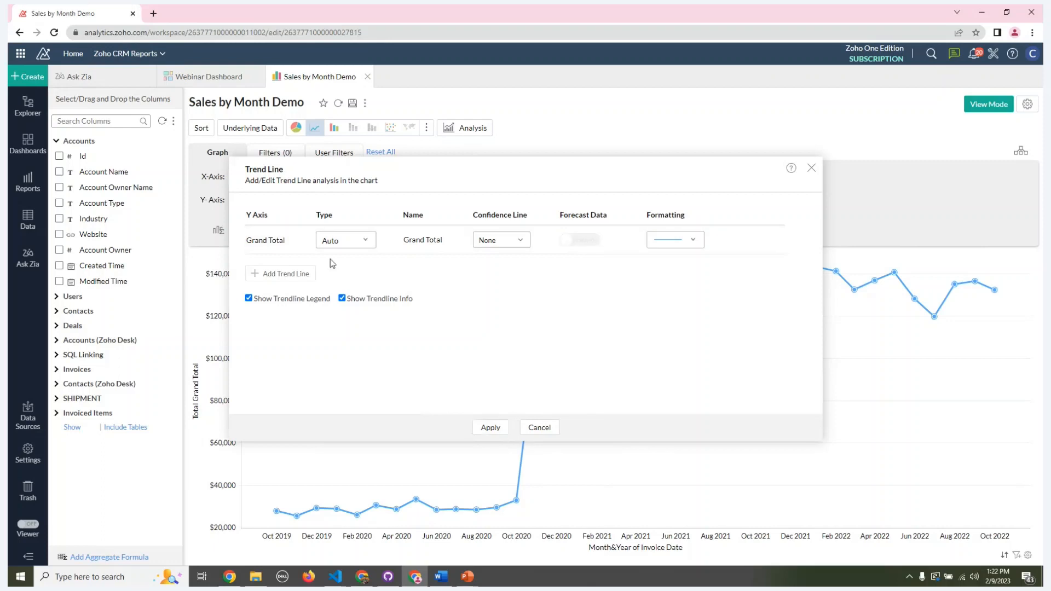
pyautogui.click(484, 429)
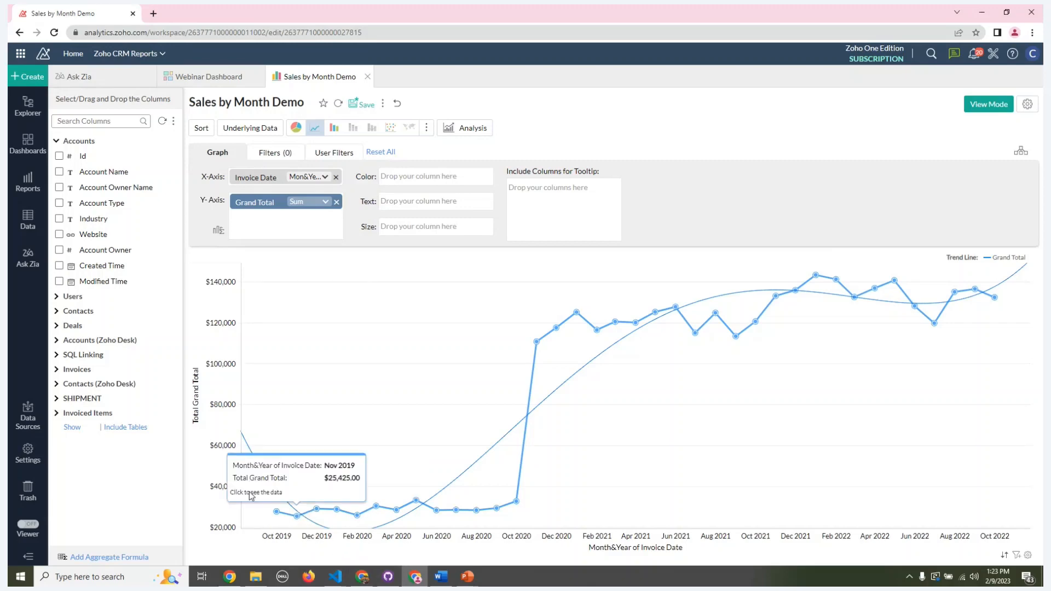
pyautogui.moveTo(428, 512)
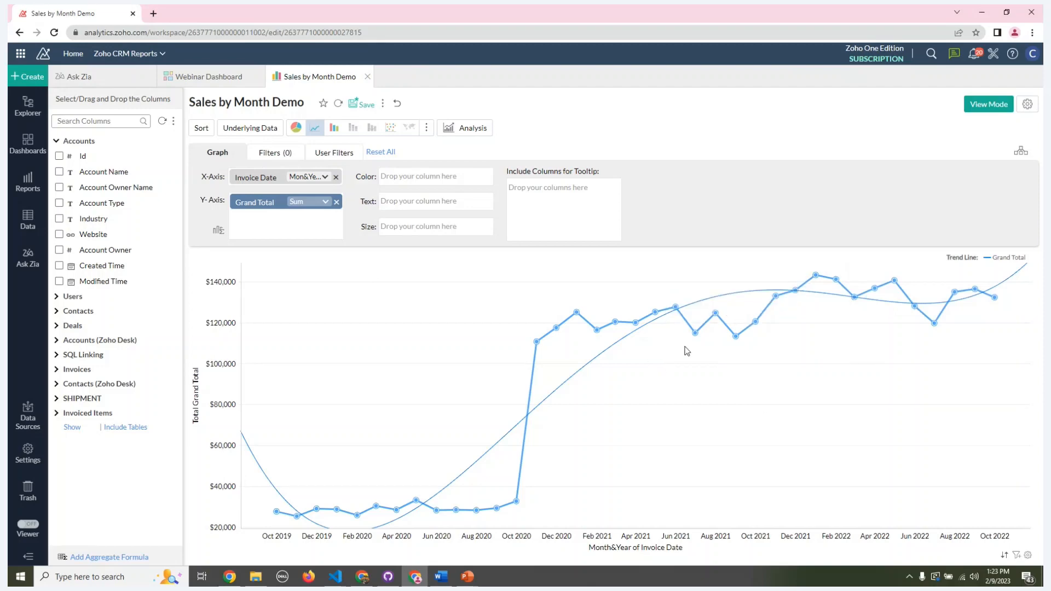
# Step: Add a Grand Total forecast with the Auto model, a length of 5 months and the last 1 month ignored
pyautogui.click(467, 129)
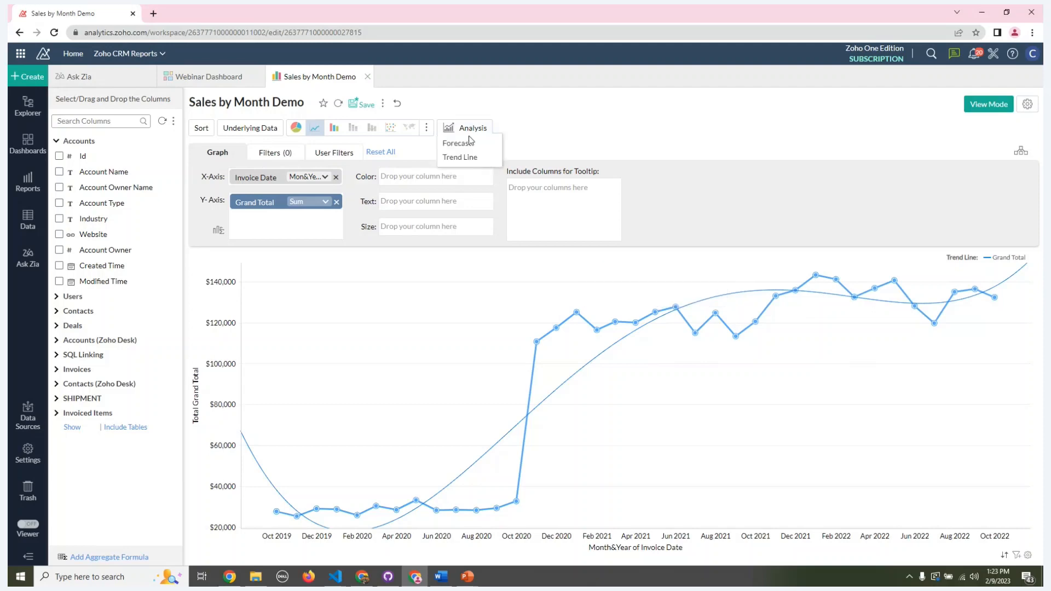
pyautogui.click(468, 144)
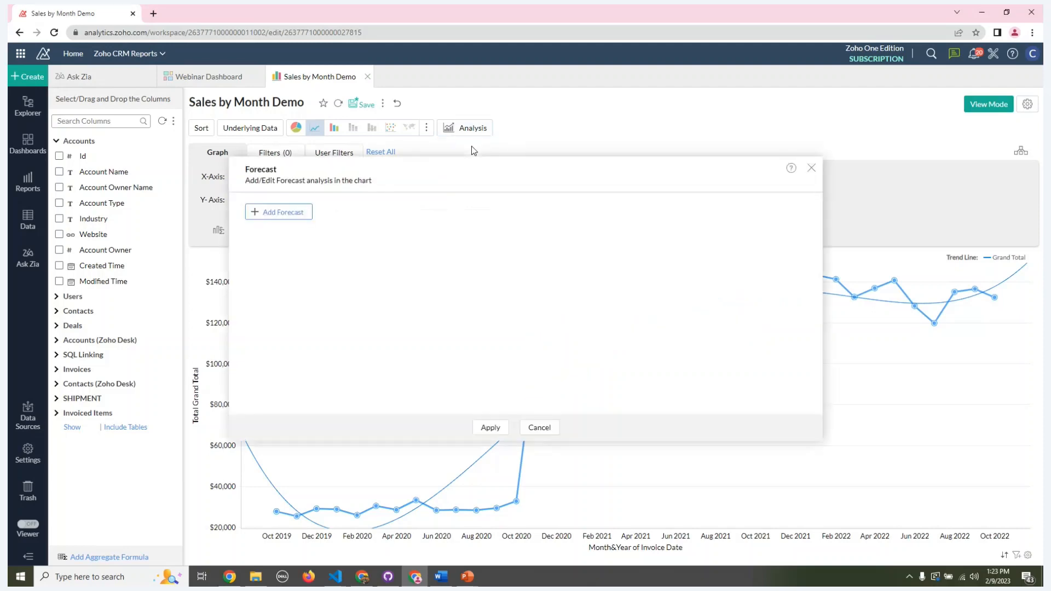
pyautogui.click(263, 211)
pyautogui.click(277, 232)
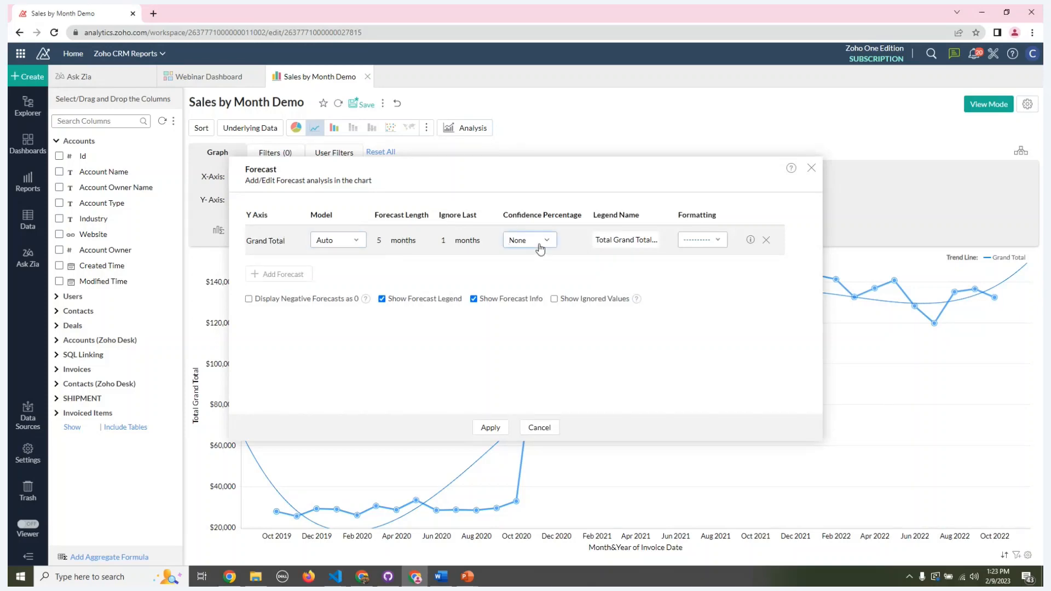
pyautogui.click(479, 428)
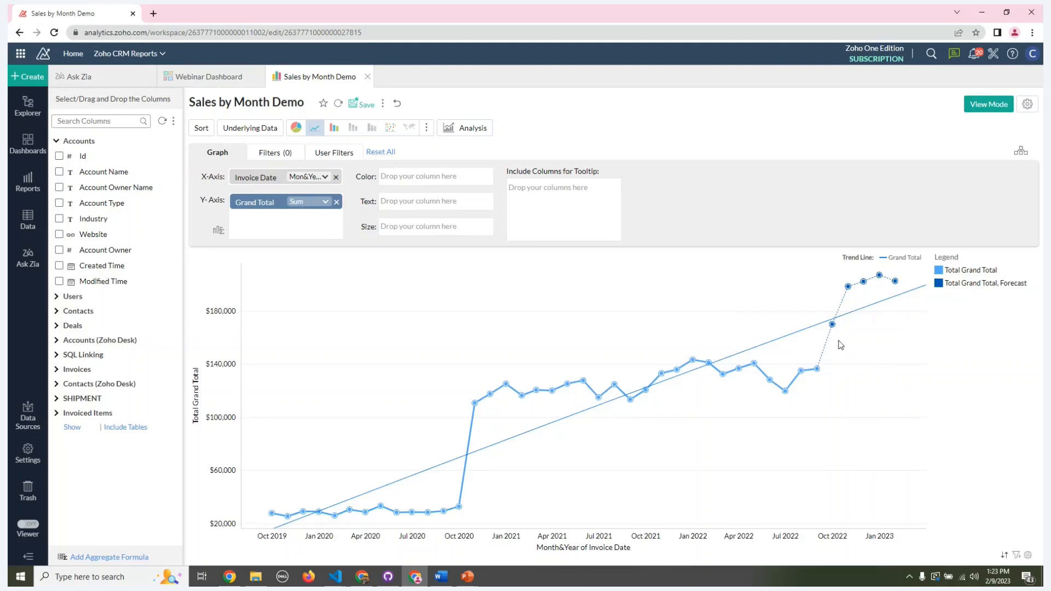
pyautogui.moveTo(845, 291)
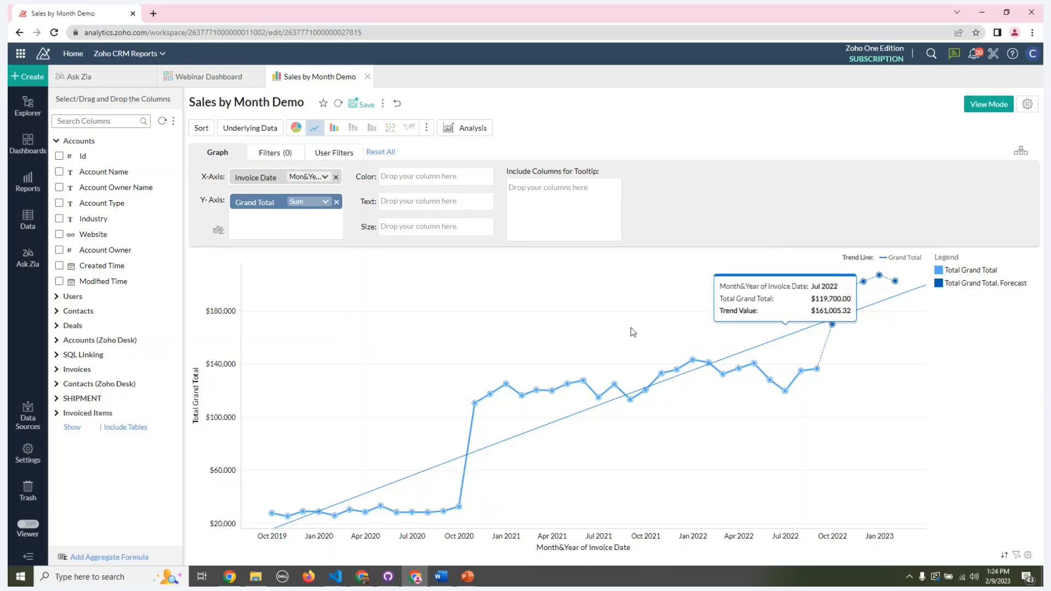
# Step: Close the Sales by Month Demo chart without saving and return to the dashboard's Sales Trends page
pyautogui.click(368, 77)
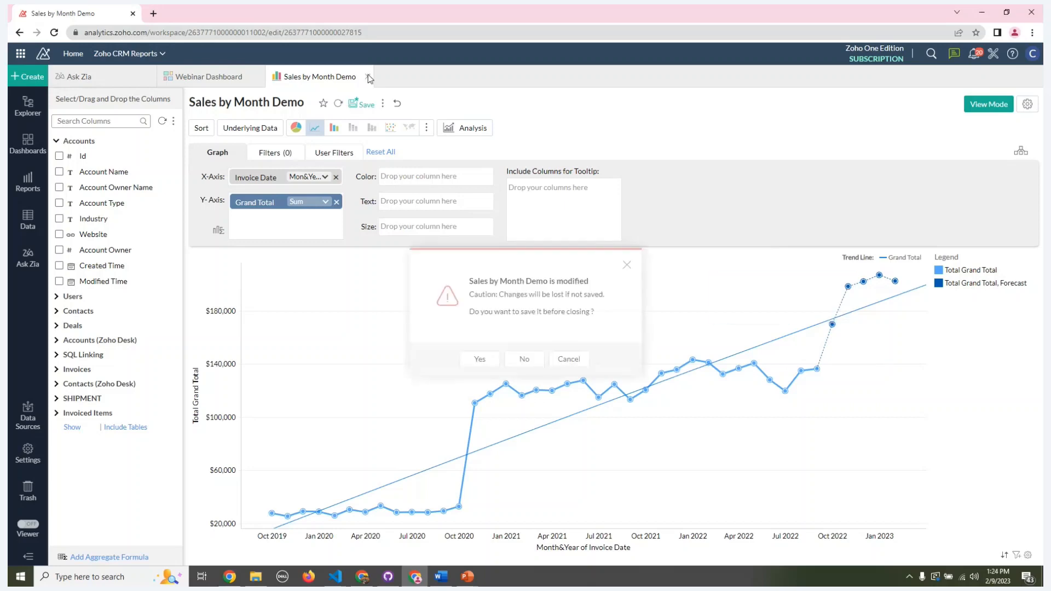
pyautogui.click(524, 361)
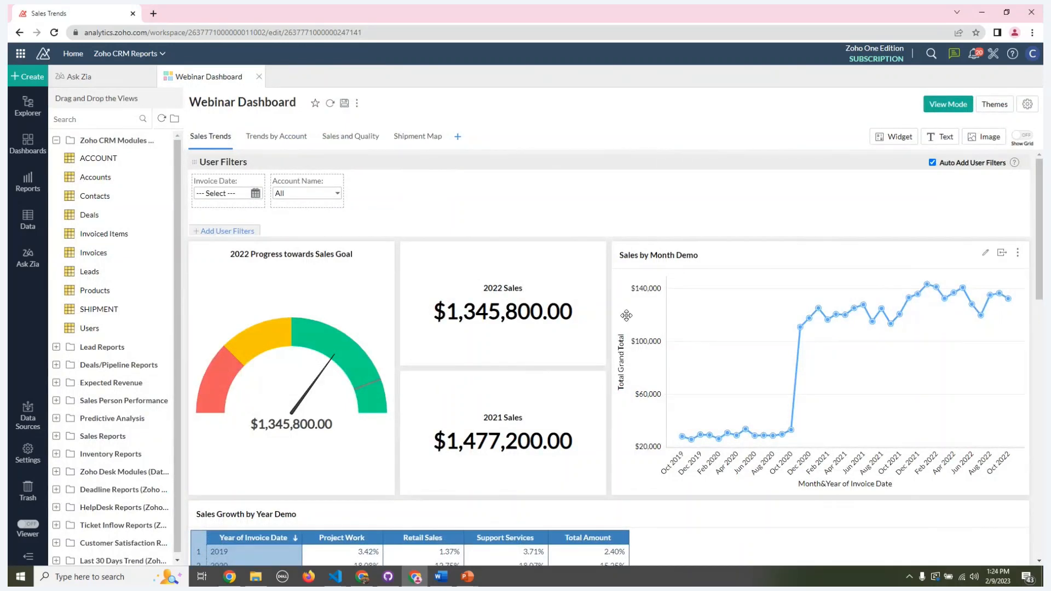
pyautogui.scroll(-1, 555, 300)
pyautogui.scroll(1, 419, 221)
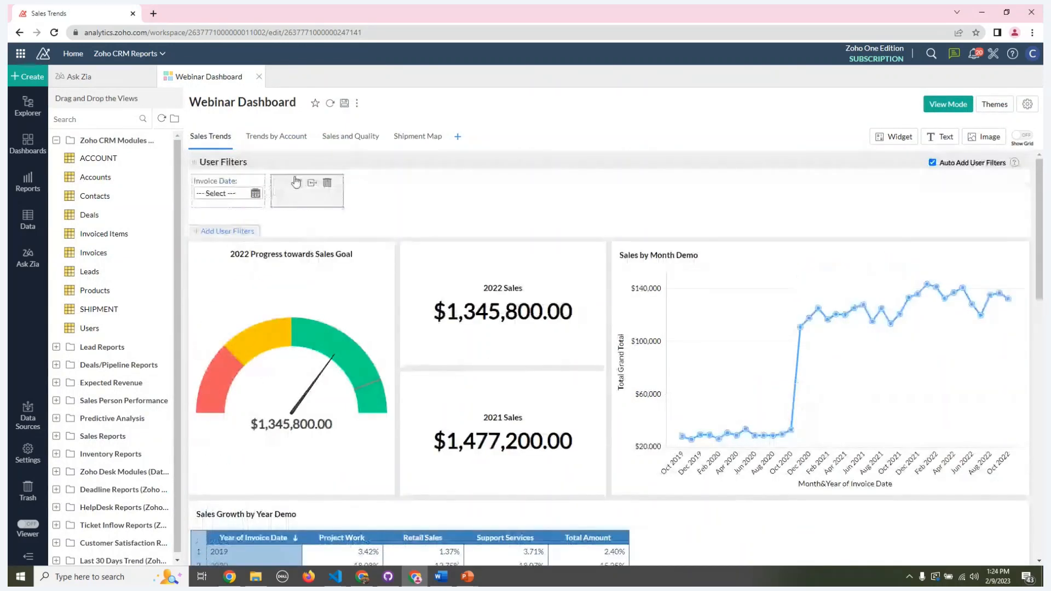
# Step: Open the Trends by Account page and look over its account trend chart and quarterly sales table
pyautogui.click(286, 145)
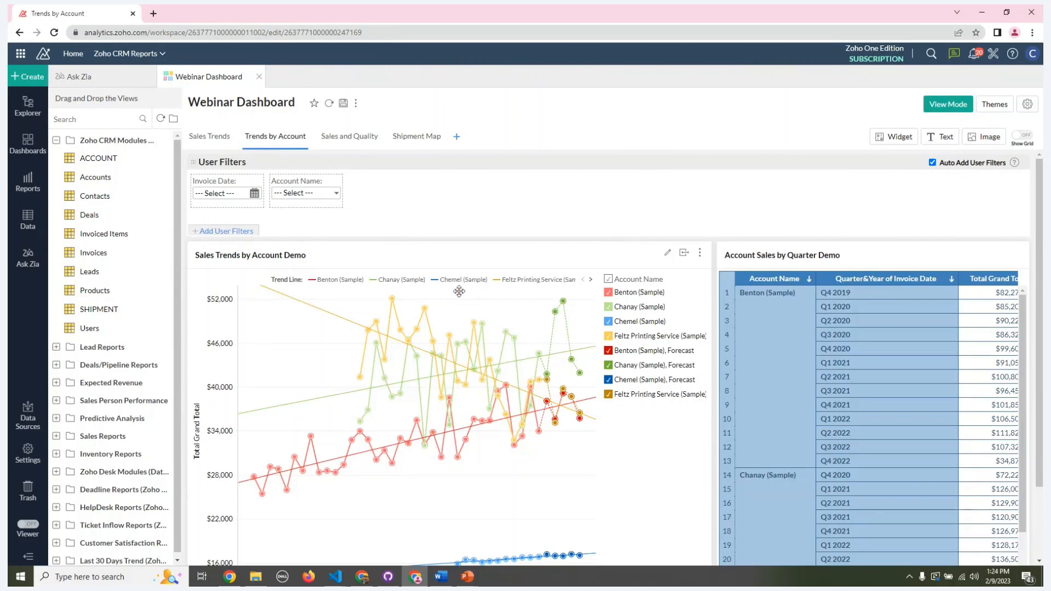
pyautogui.scroll(-2, 576, 224)
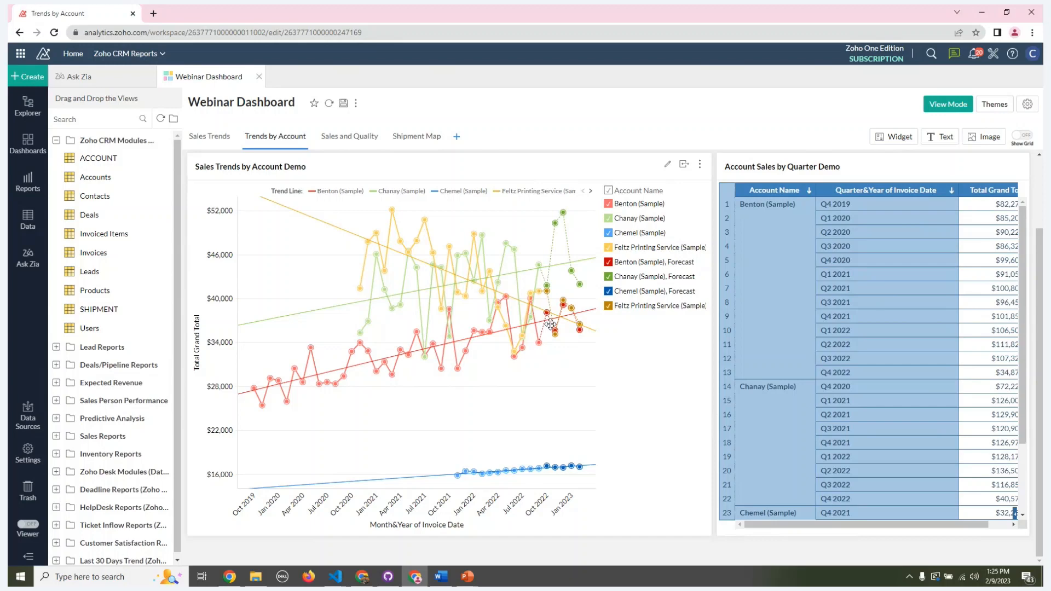
pyautogui.scroll(2, 408, 336)
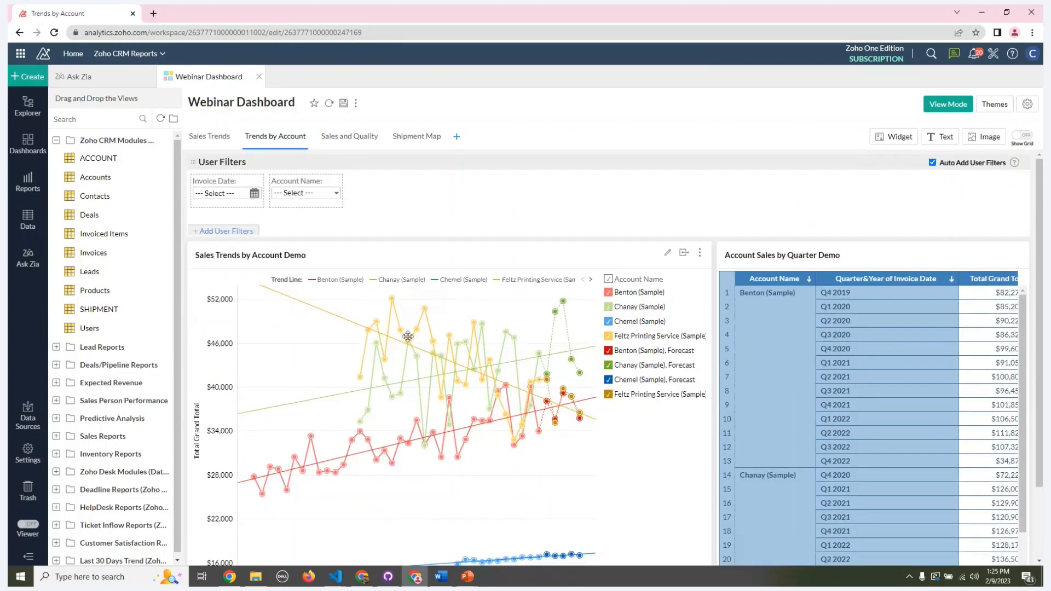
pyautogui.moveTo(328, 205)
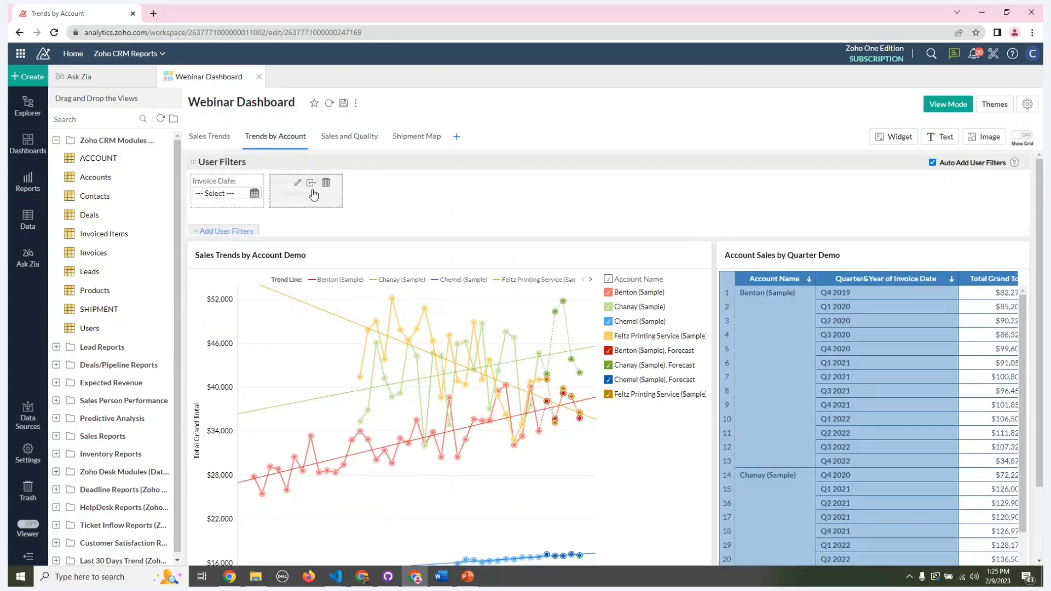
pyautogui.click(297, 182)
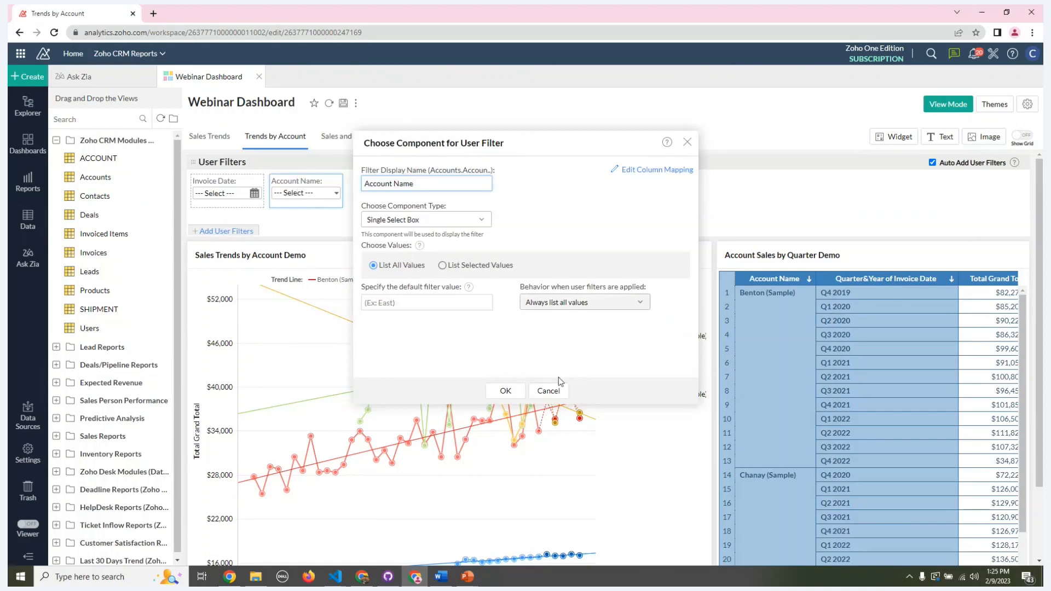
pyautogui.click(549, 390)
# Step: Switch the dashboard to view mode and filter the Trends by Account page to Feltz Printing Service (Sample)
pyautogui.click(947, 104)
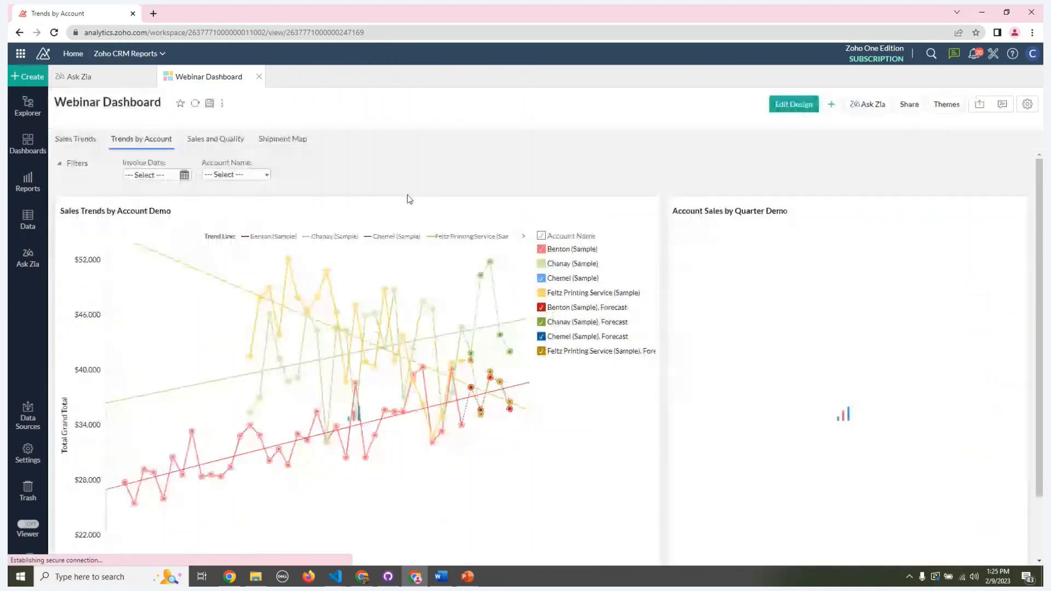
pyautogui.click(266, 175)
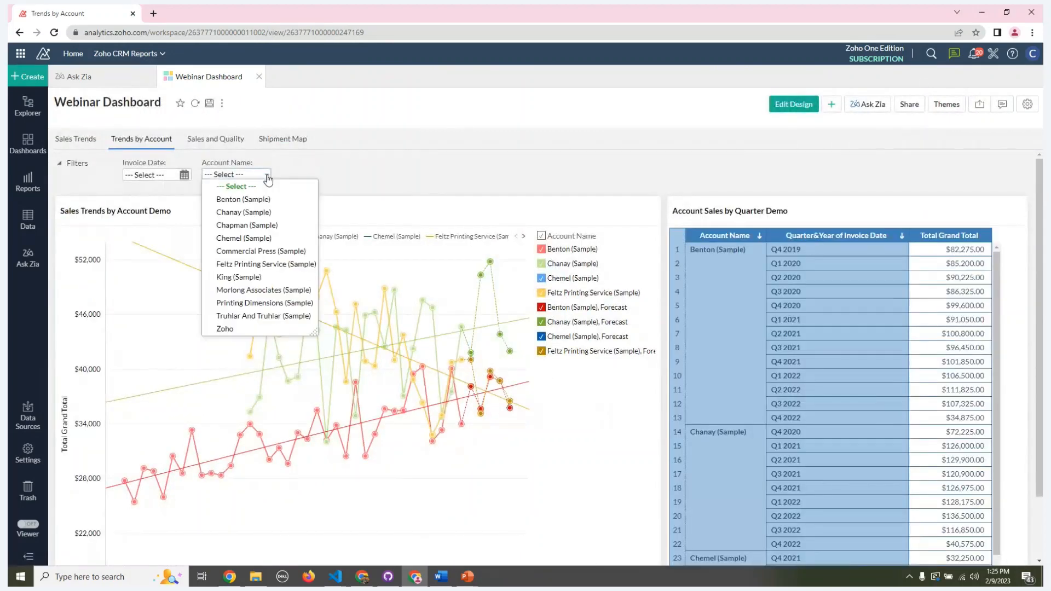
pyautogui.click(258, 265)
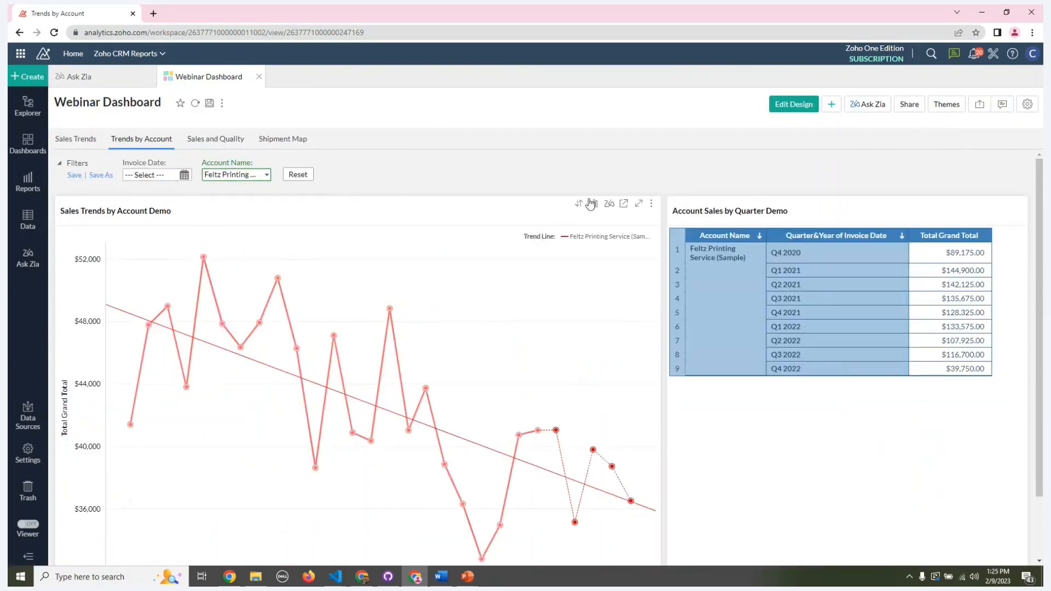
pyautogui.scroll(-1, 589, 202)
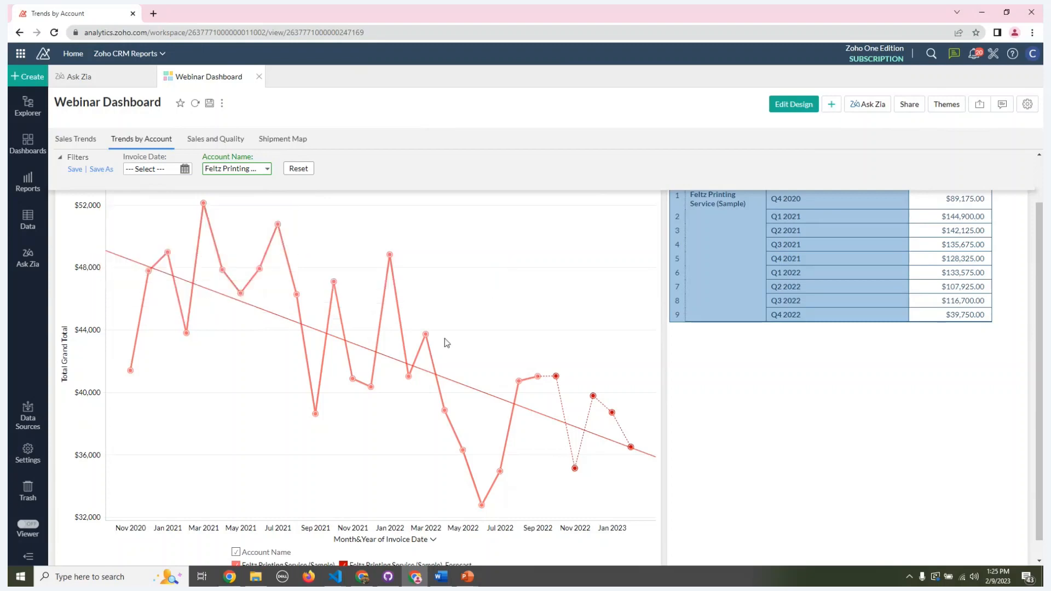
pyautogui.scroll(-1, 458, 368)
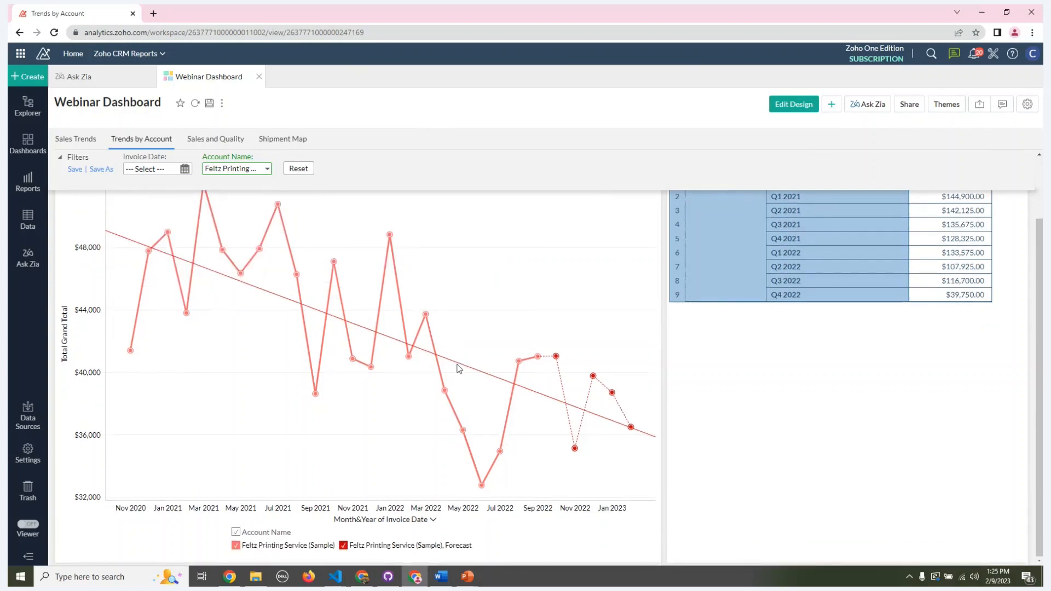
pyautogui.scroll(3, 458, 369)
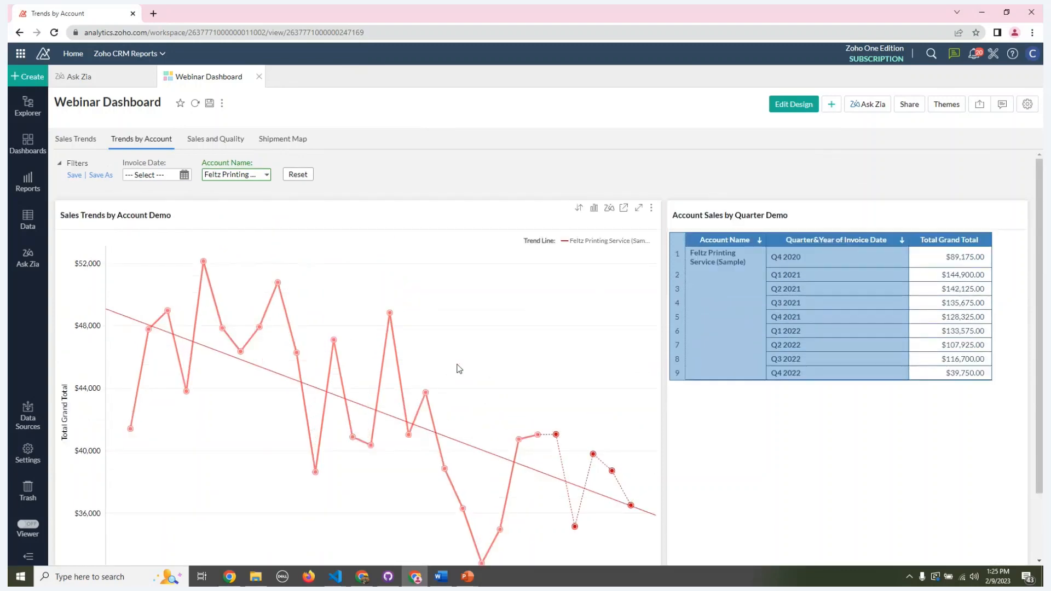
# Step: Open the Sales and Quality page and filter it by the account Feltz Printing Service (Sample)
pyautogui.click(204, 143)
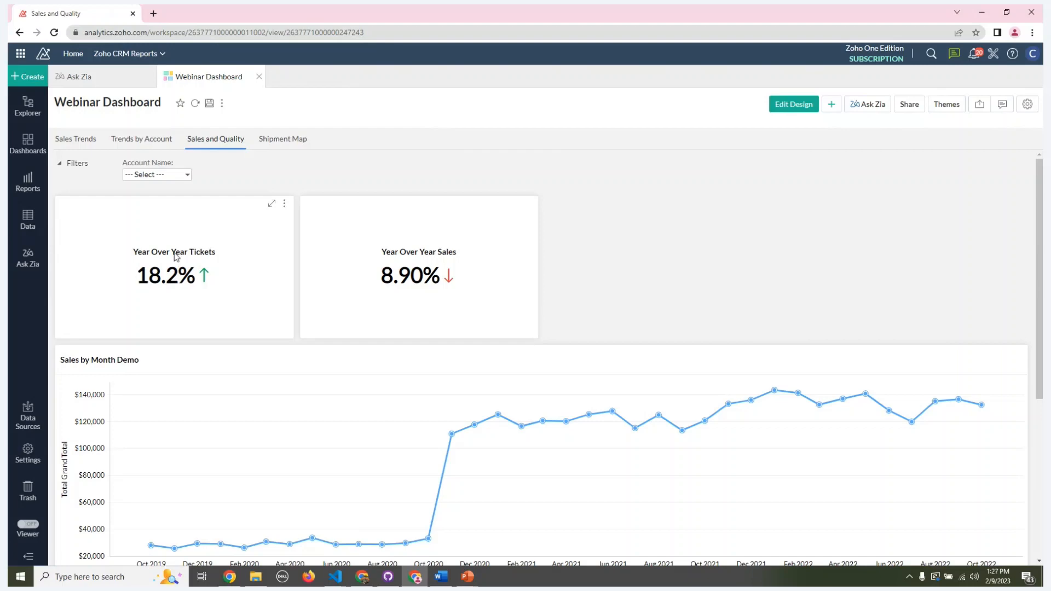
pyautogui.click(184, 178)
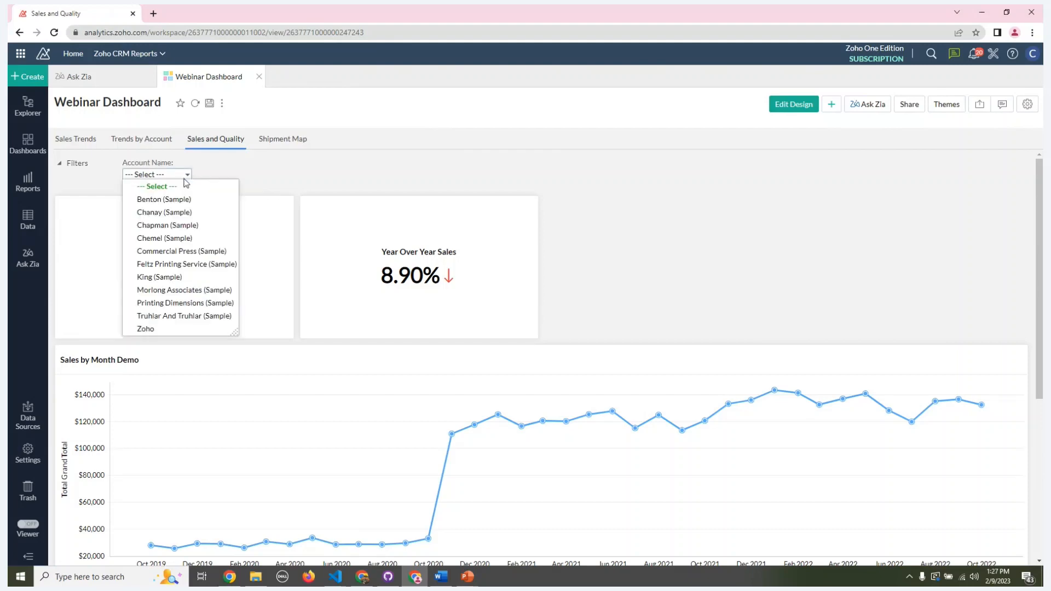
pyautogui.click(175, 264)
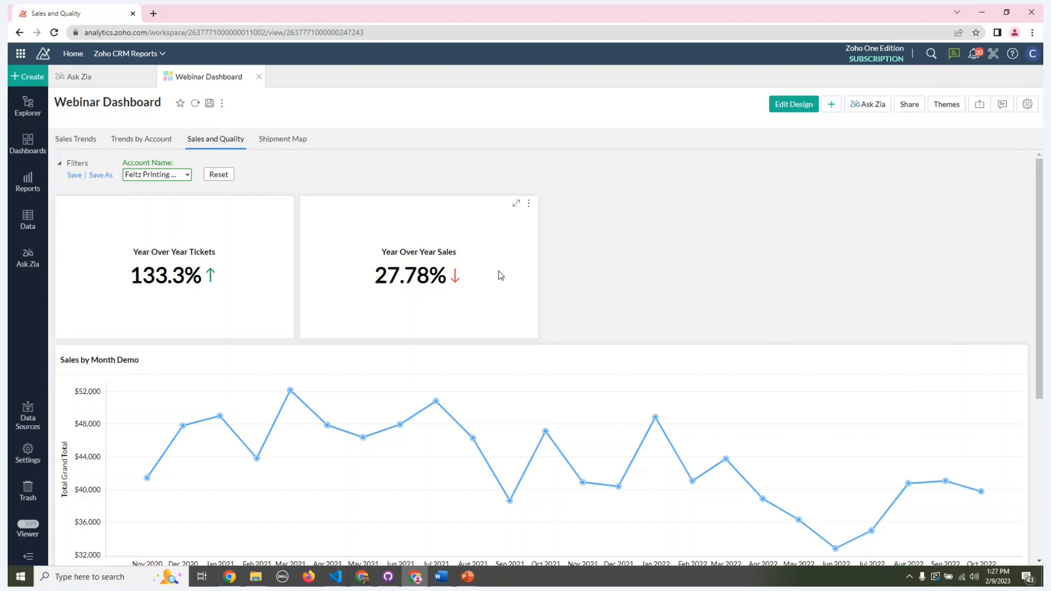
# Step: Examine the filtered monthly sales chart, Sales and Tickets Summary table and Average Days to Close Ticket chart
pyautogui.scroll(-3, 501, 275)
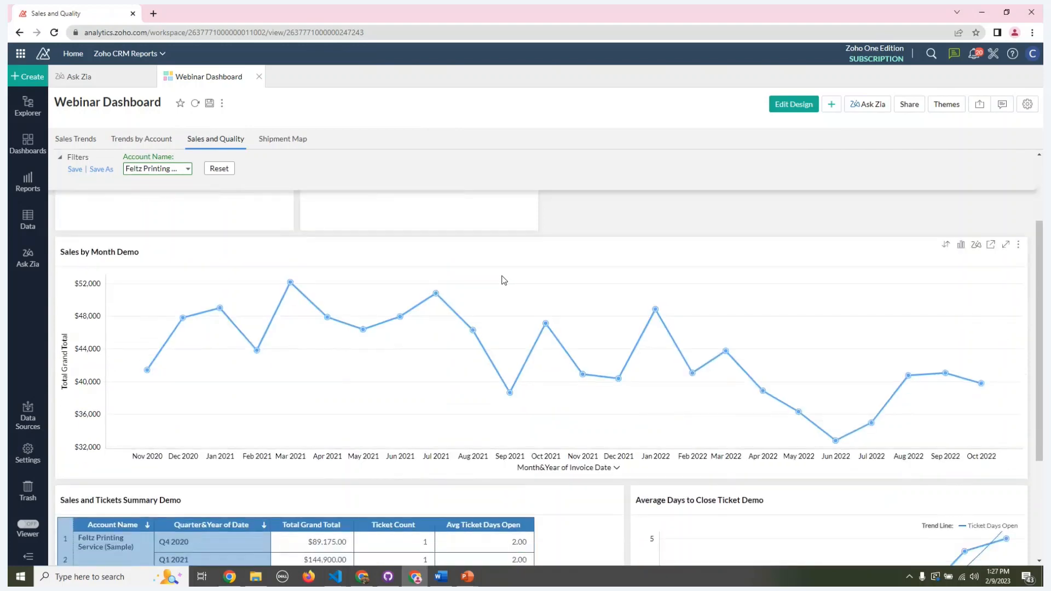
pyautogui.scroll(-2, 504, 281)
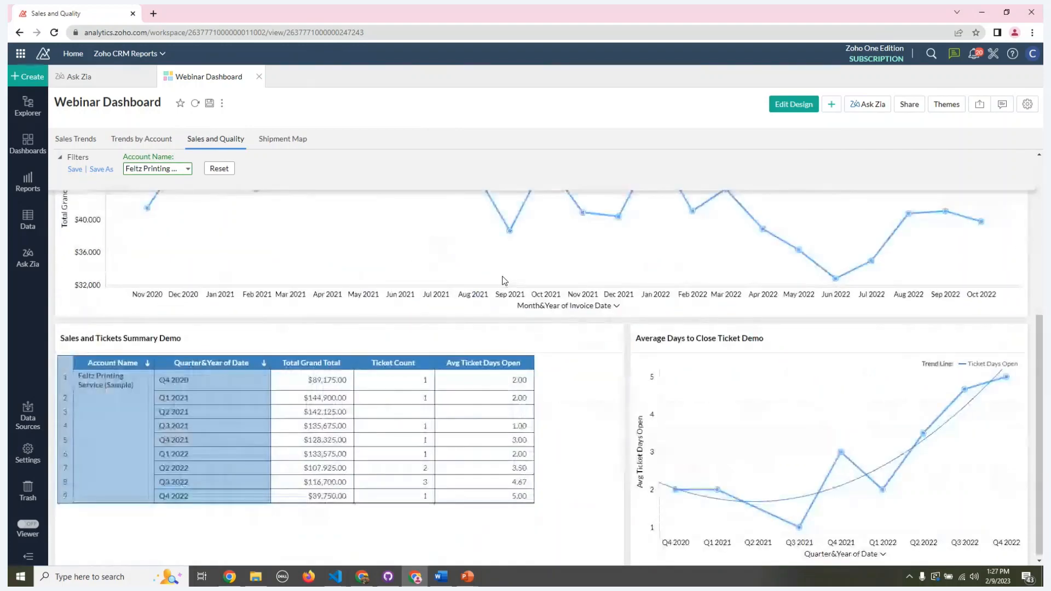
pyautogui.scroll(1, 504, 280)
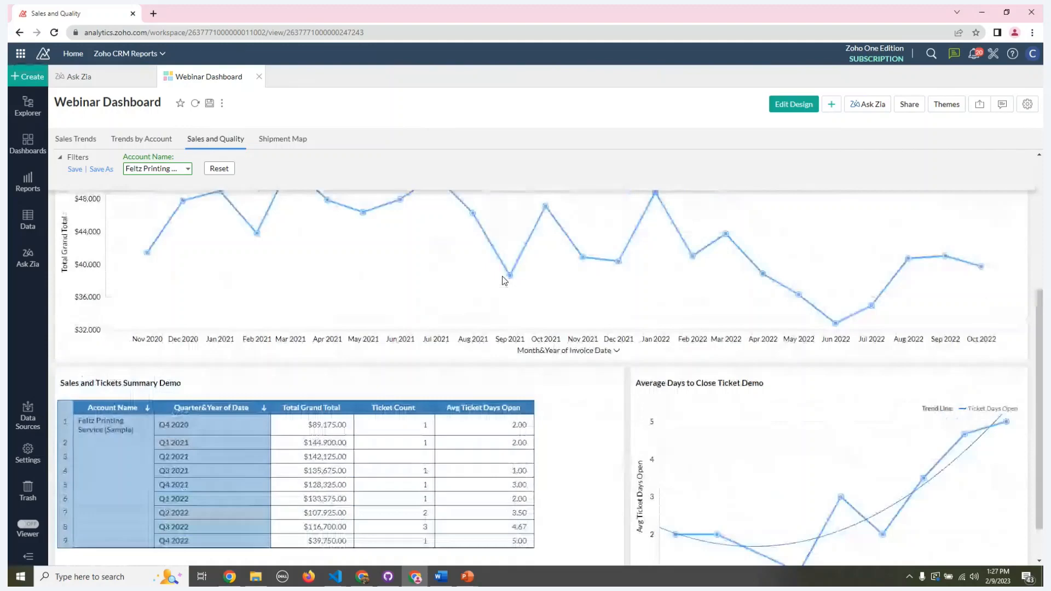
pyautogui.scroll(-1, 504, 280)
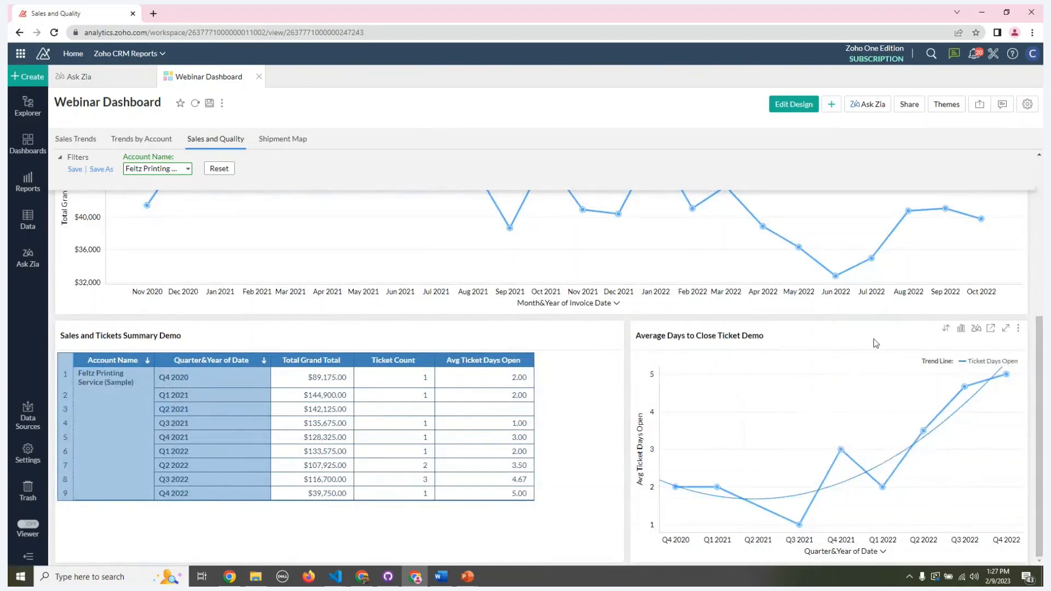
pyautogui.moveTo(872, 489)
pyautogui.scroll(4, 614, 465)
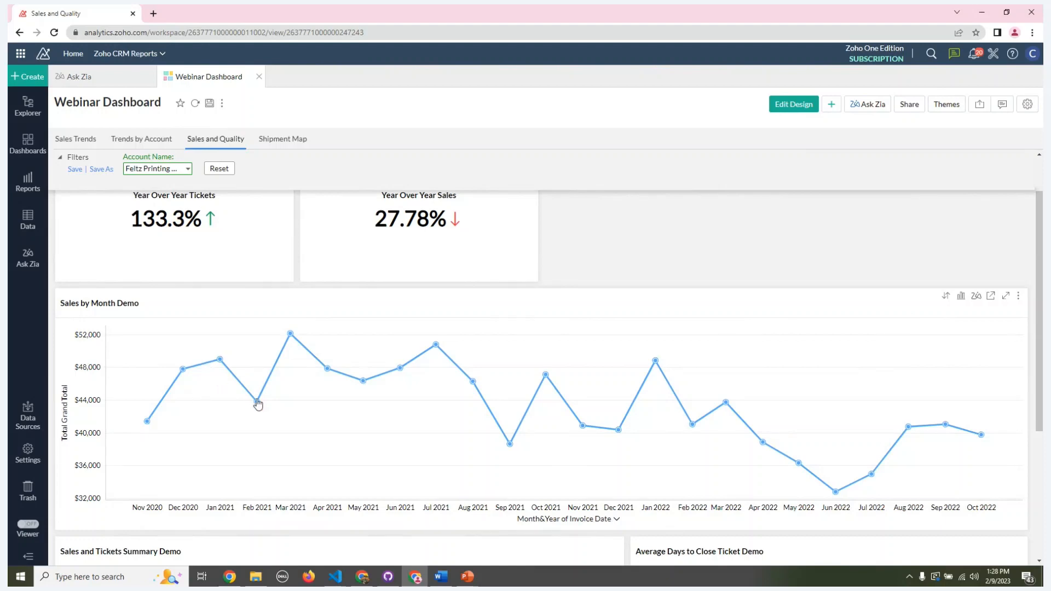
# Step: Switch the dashboard to design mode and open its Sales by Month Demo chart for editing
pyautogui.moveTo(291, 335)
pyautogui.click(794, 104)
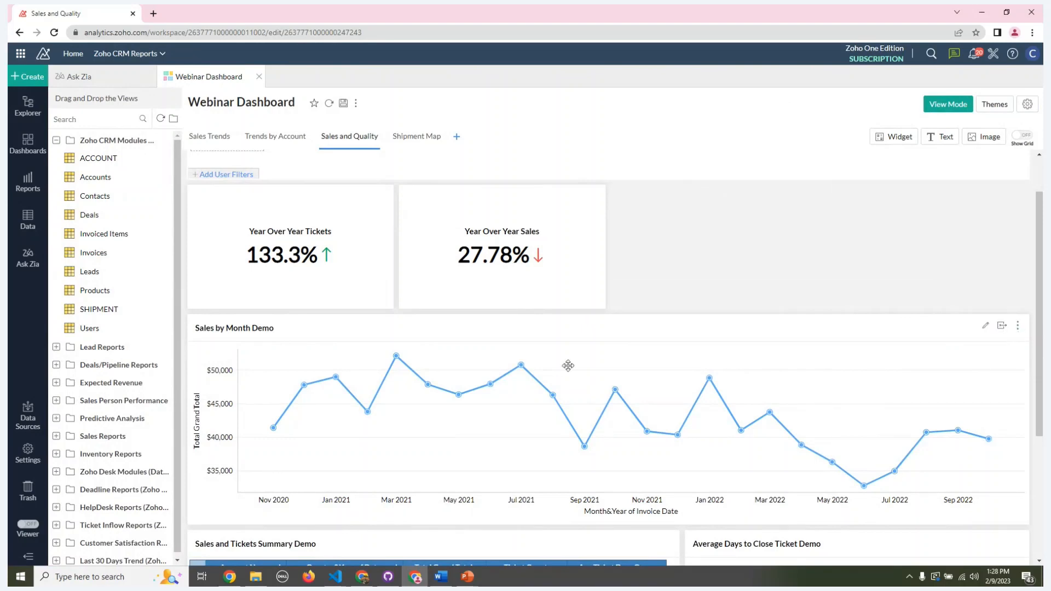
pyautogui.click(986, 326)
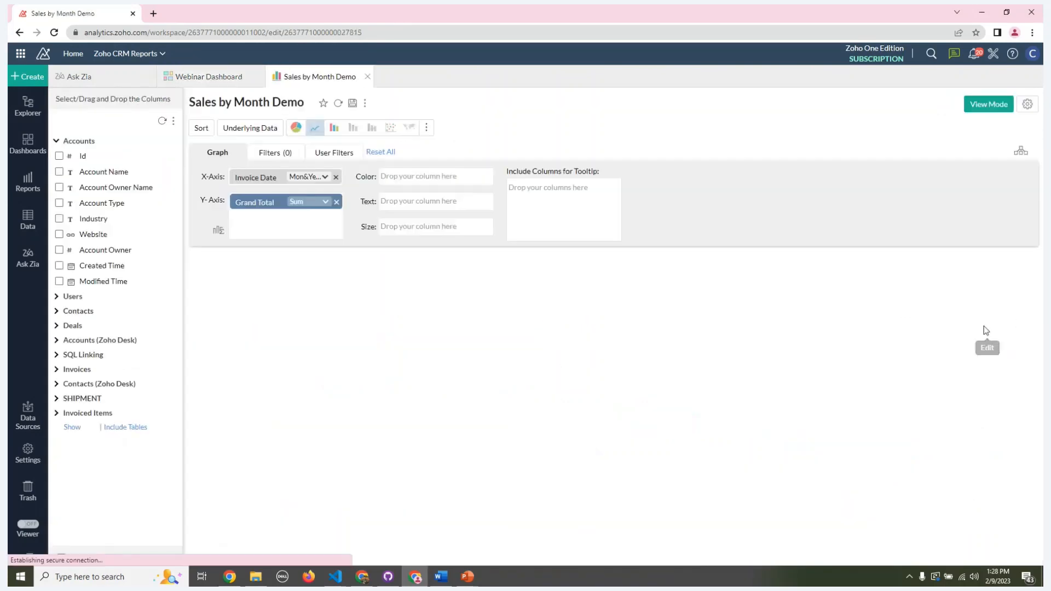
# Step: Add a Grand Total trend line of type Auto with no confidence line to the chart and save it
pyautogui.click(482, 131)
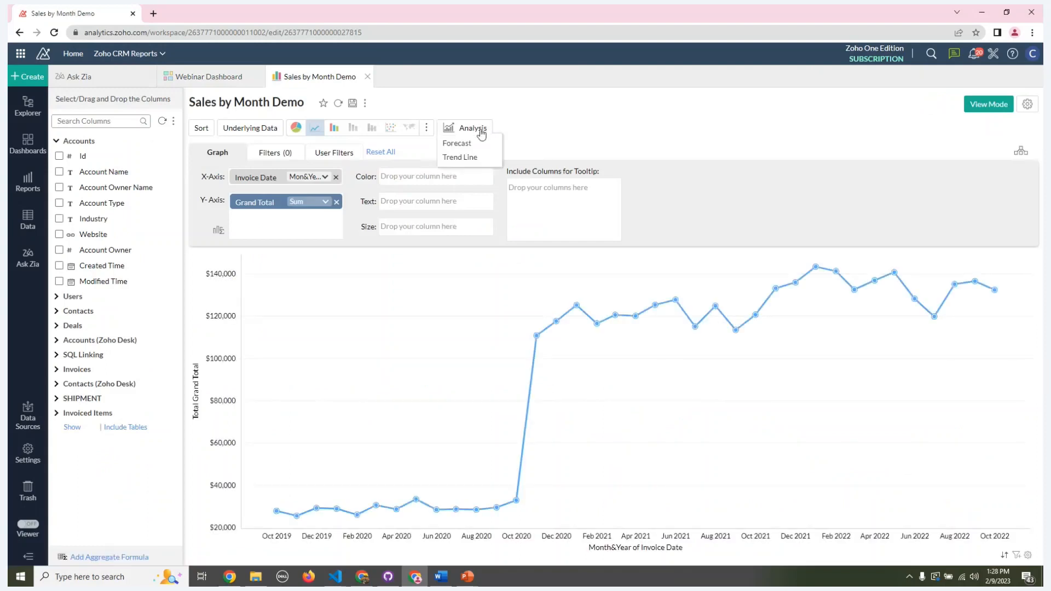
pyautogui.click(460, 158)
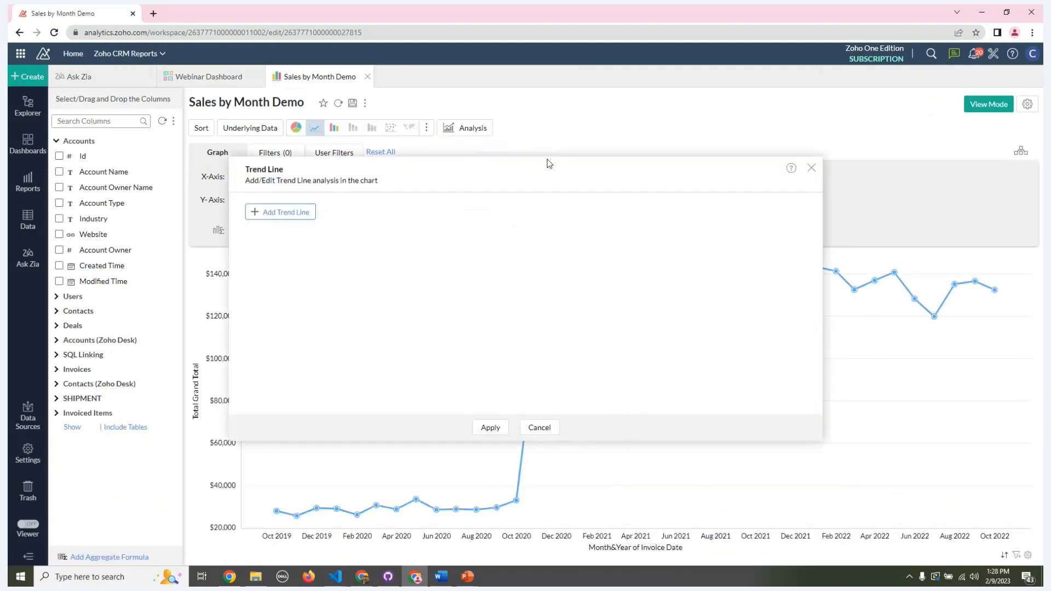
pyautogui.click(308, 214)
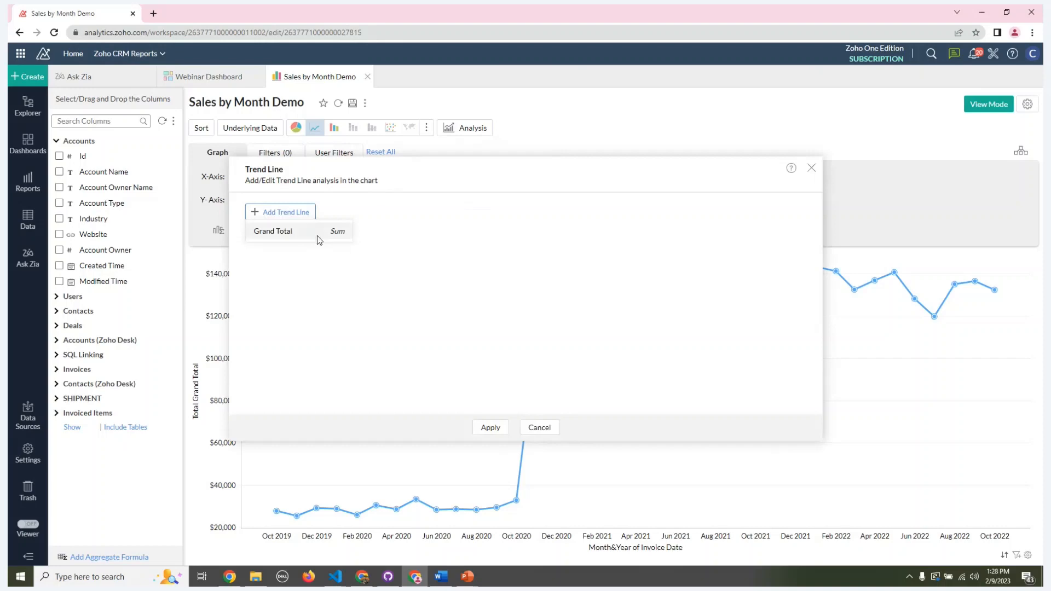
pyautogui.click(317, 236)
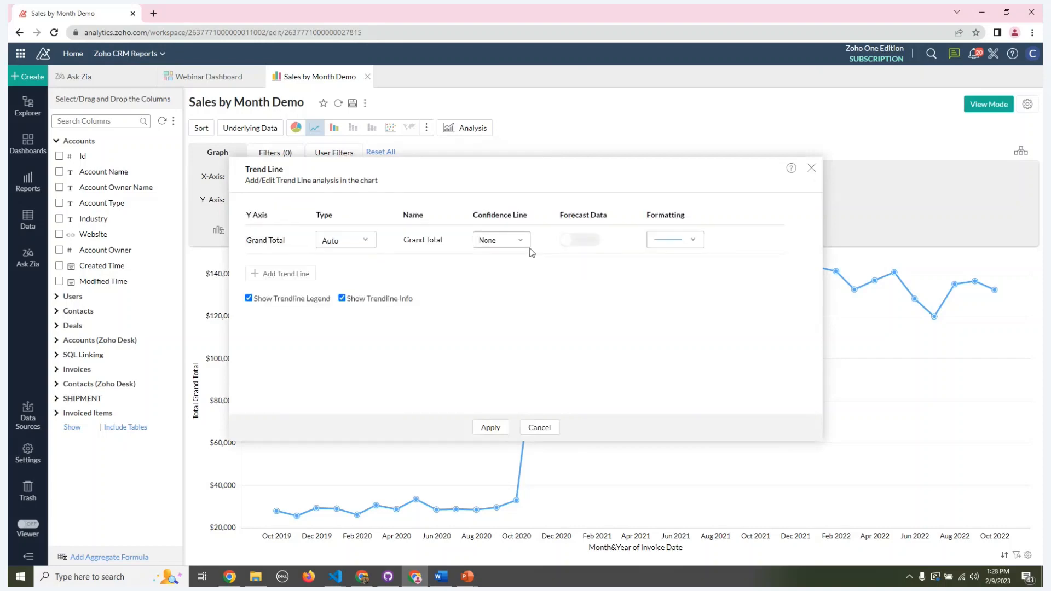
pyautogui.click(490, 429)
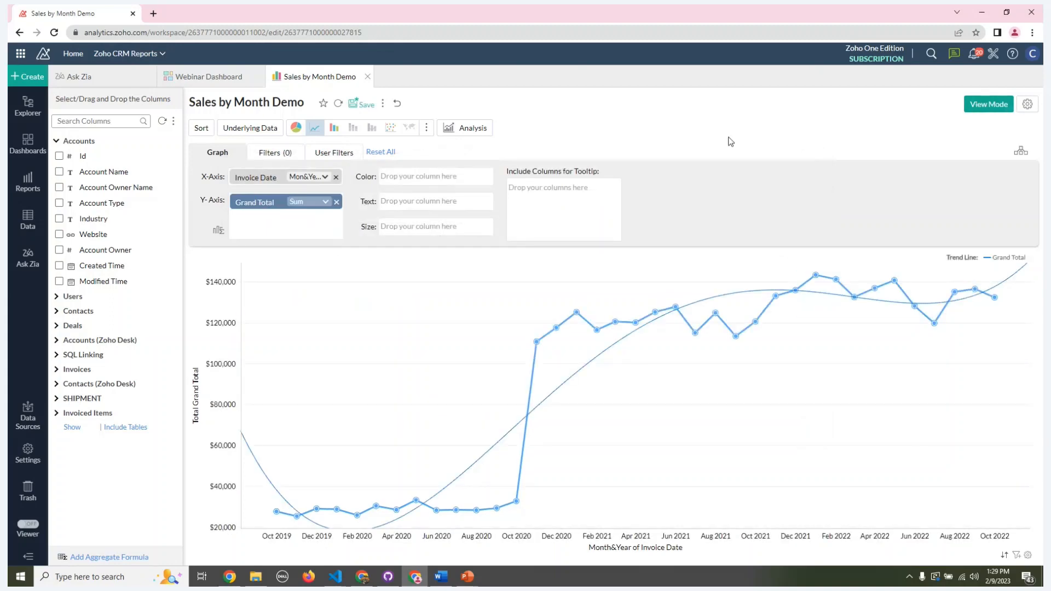
pyautogui.click(364, 104)
# Step: Switch the chart to view mode and filter it by the account Feltz Printing Service (Sample)
pyautogui.click(1005, 108)
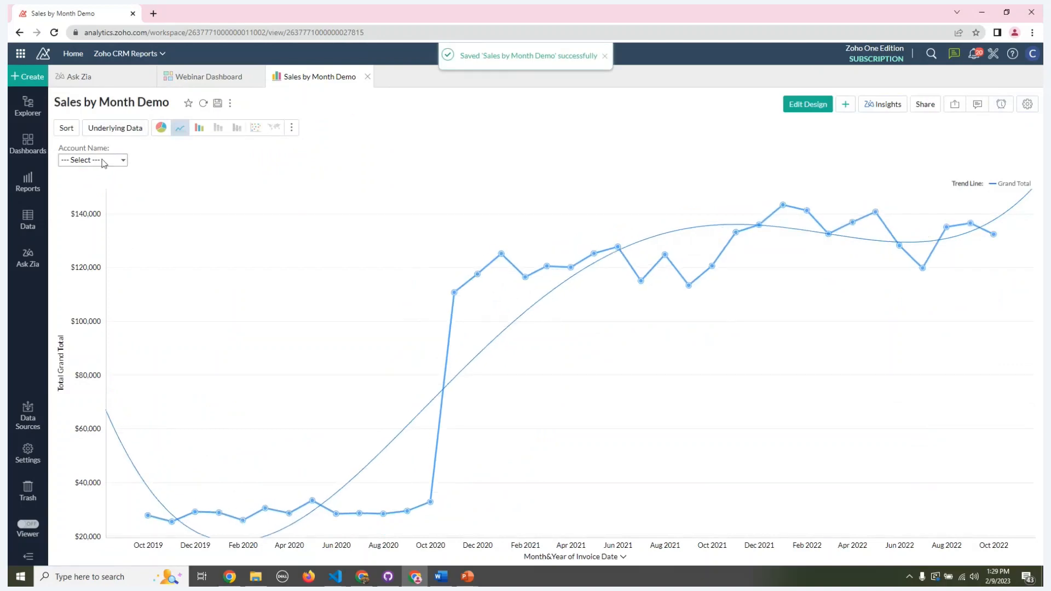
pyautogui.click(90, 160)
pyautogui.click(125, 253)
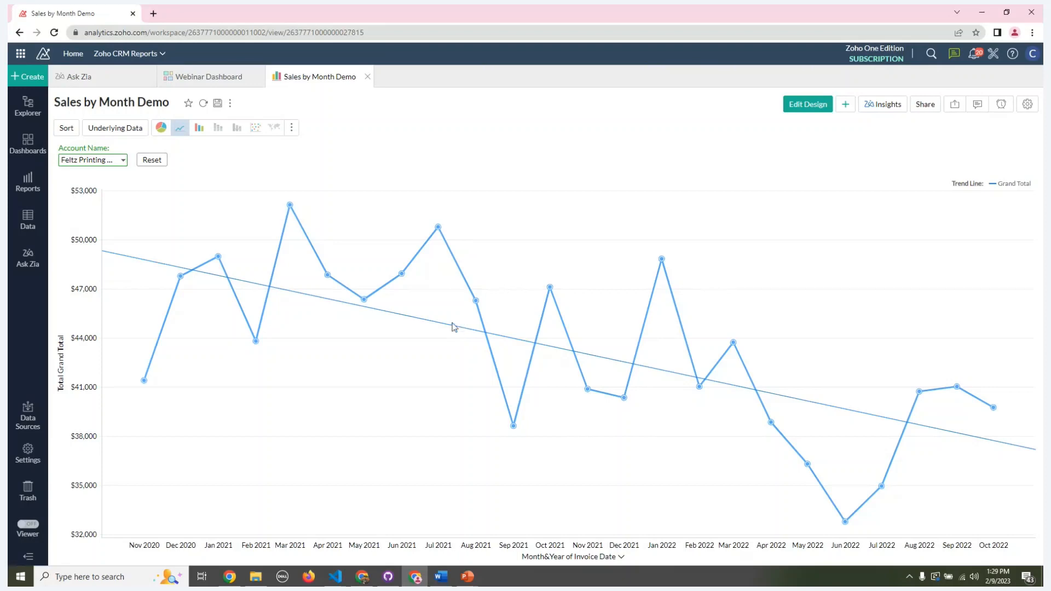
# Step: Return to the Webinar Dashboard, look over the updated Sales and Quality page and switch it to view mode
pyautogui.click(215, 77)
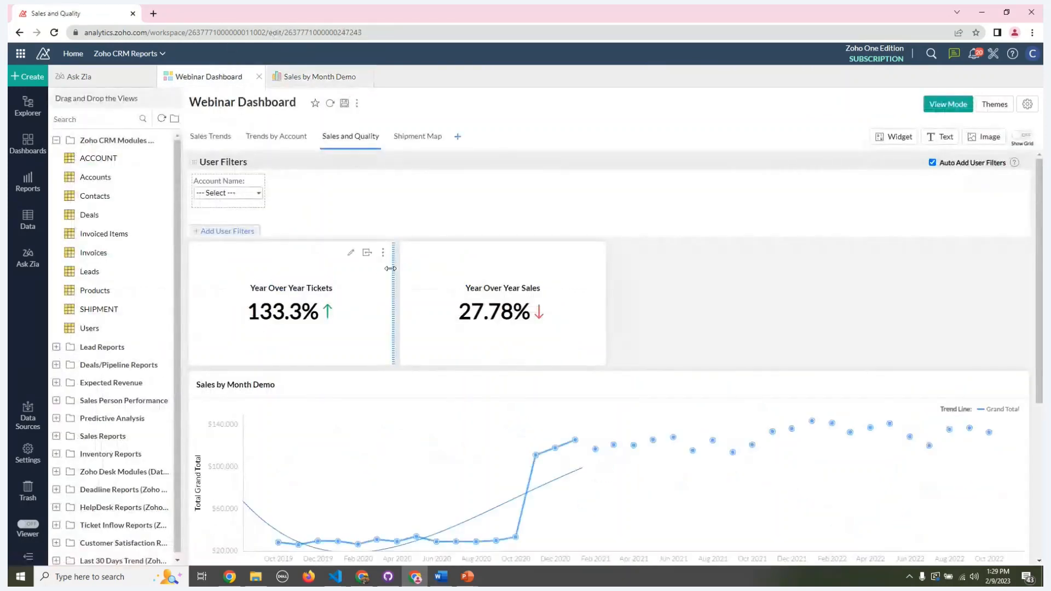
pyautogui.scroll(-1, 391, 268)
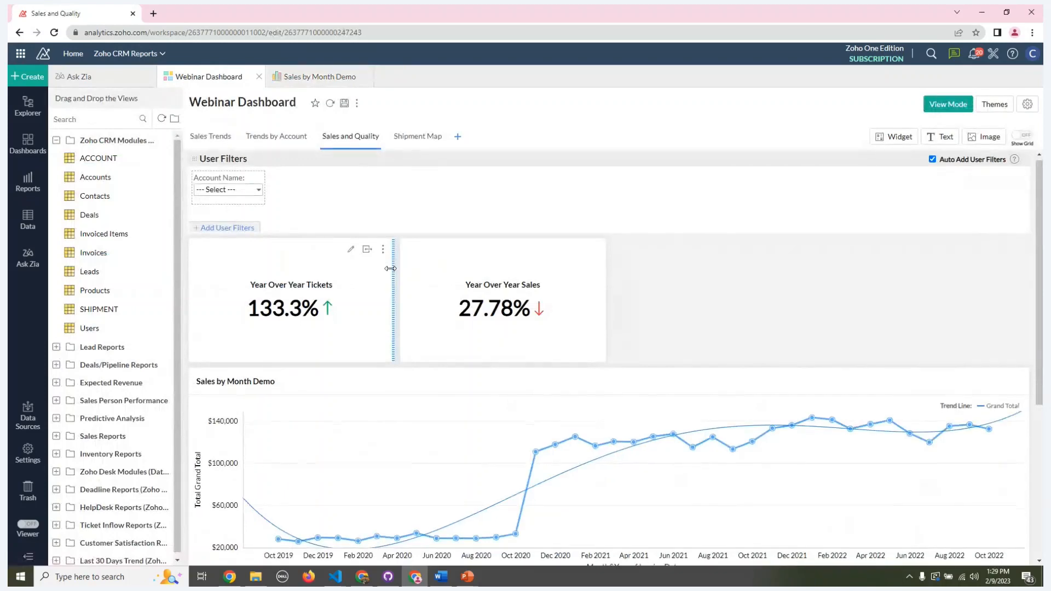
pyautogui.scroll(-2, 390, 269)
pyautogui.scroll(-3, 391, 269)
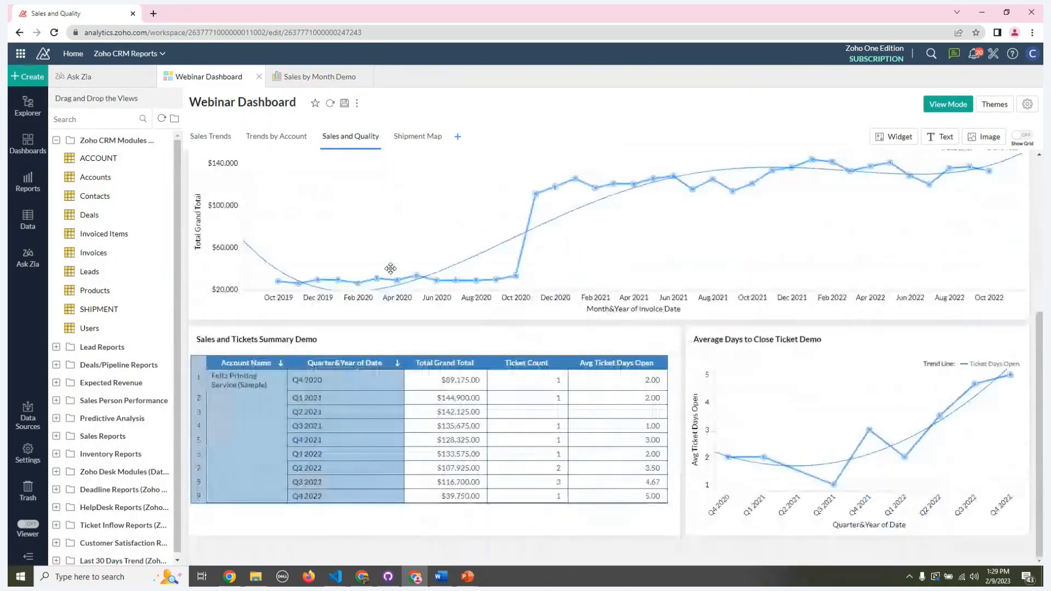
pyautogui.scroll(5, 311, 175)
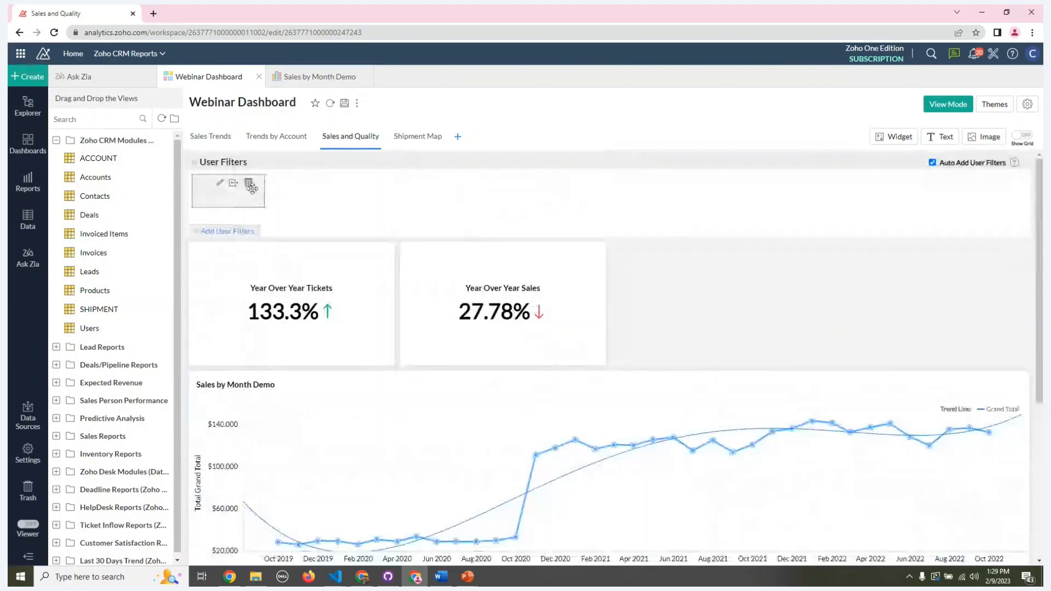
pyautogui.click(947, 104)
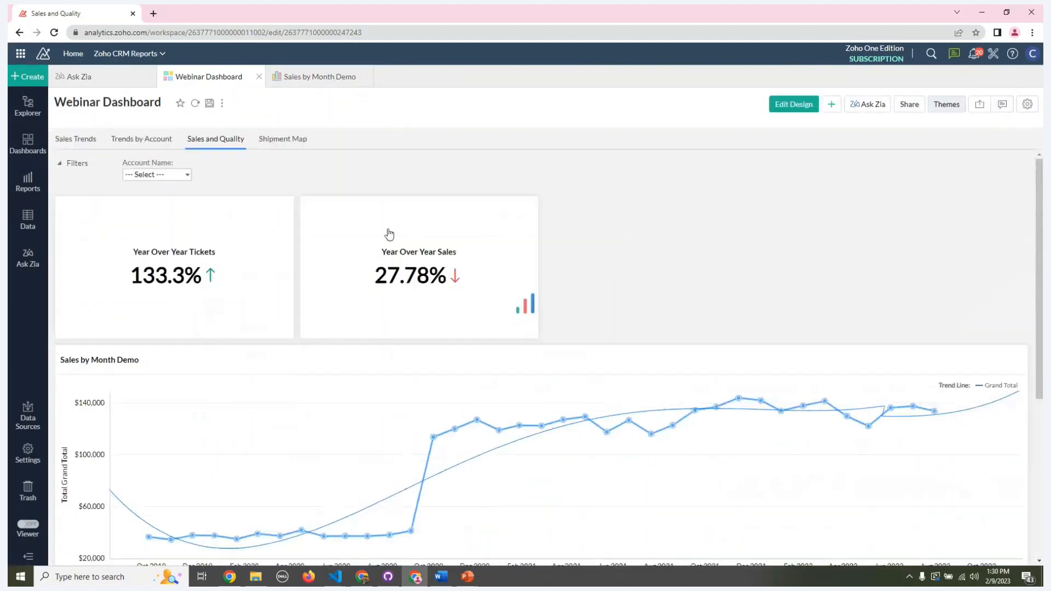
# Step: Examine the unfiltered monthly sales trend and go through the accounts in the Sales and Tickets Summary Demo table
pyautogui.scroll(-4, 453, 239)
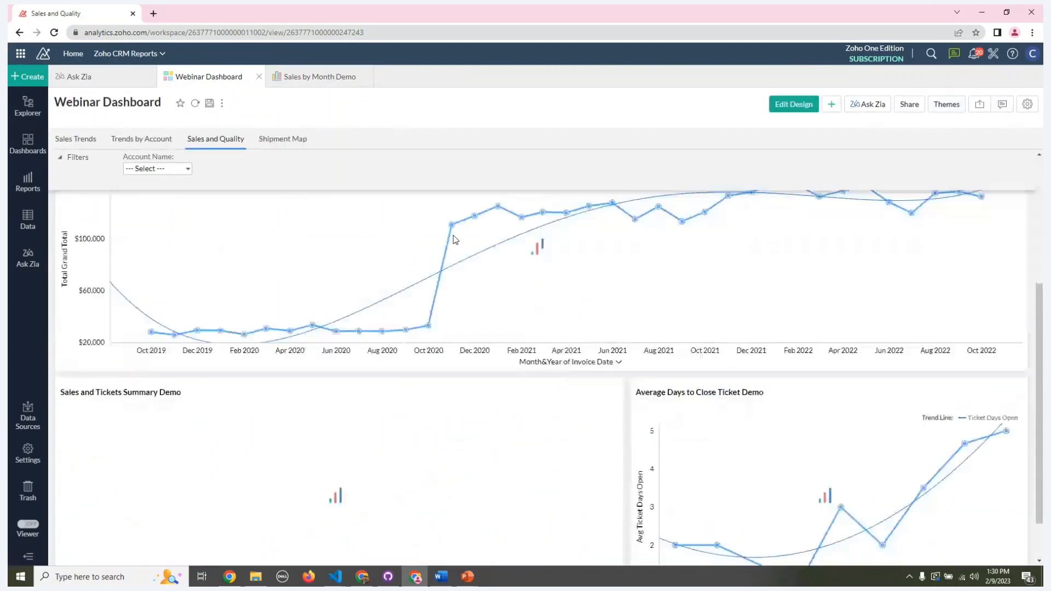
pyautogui.scroll(2, 504, 241)
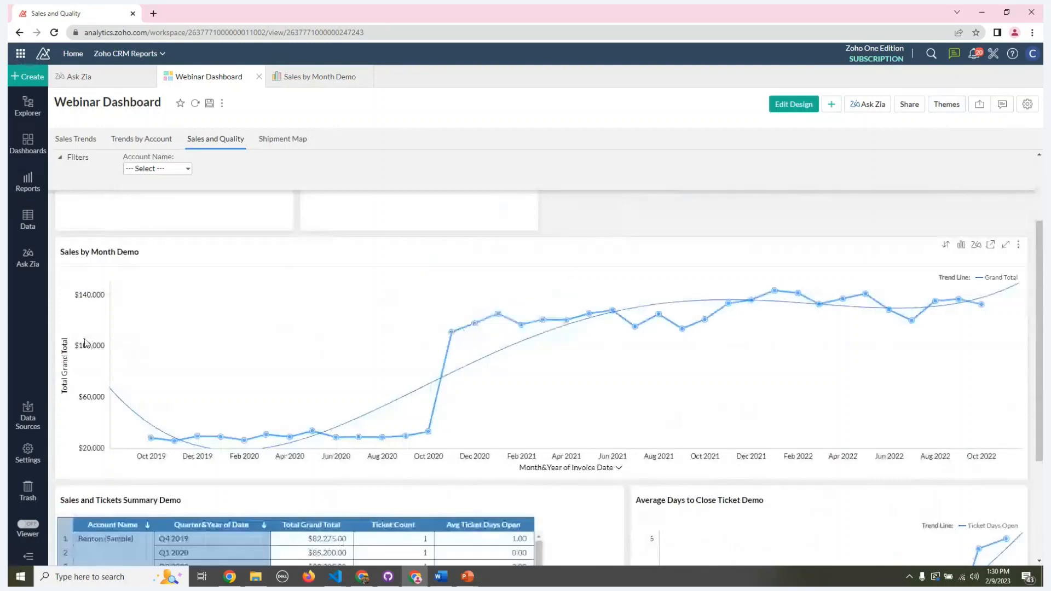
pyautogui.scroll(-1, 1010, 332)
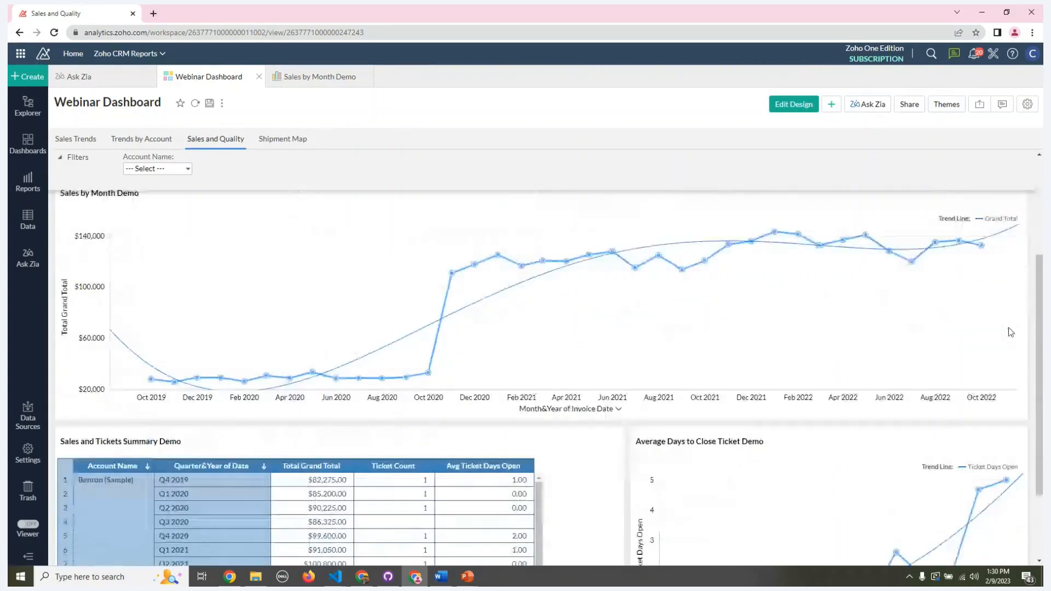
pyautogui.scroll(-2, 1010, 332)
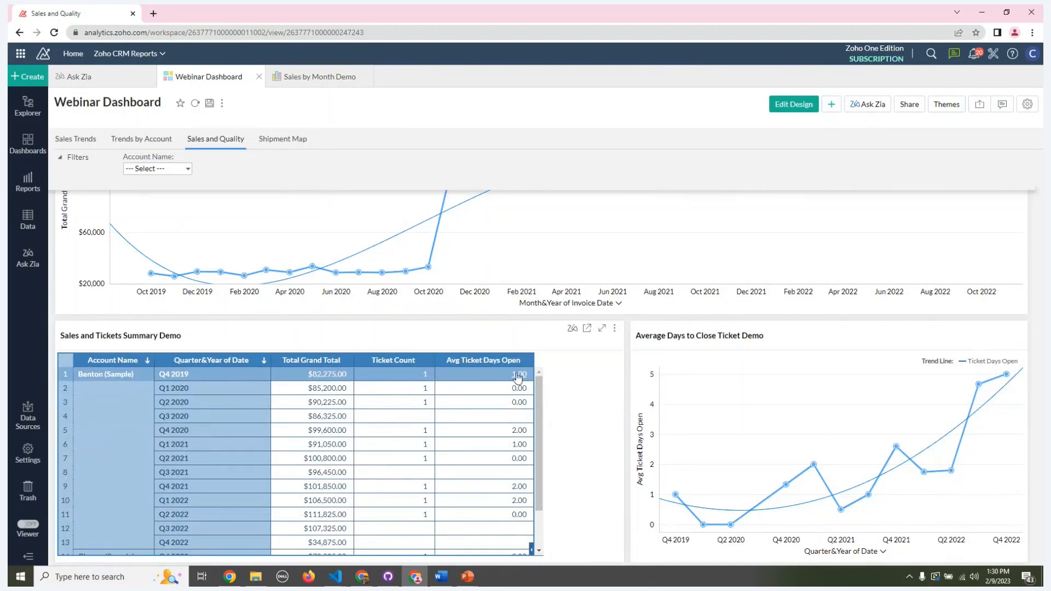
pyautogui.moveTo(539, 388); pyautogui.dragTo(534, 449)
pyautogui.scroll(-3, 415, 433)
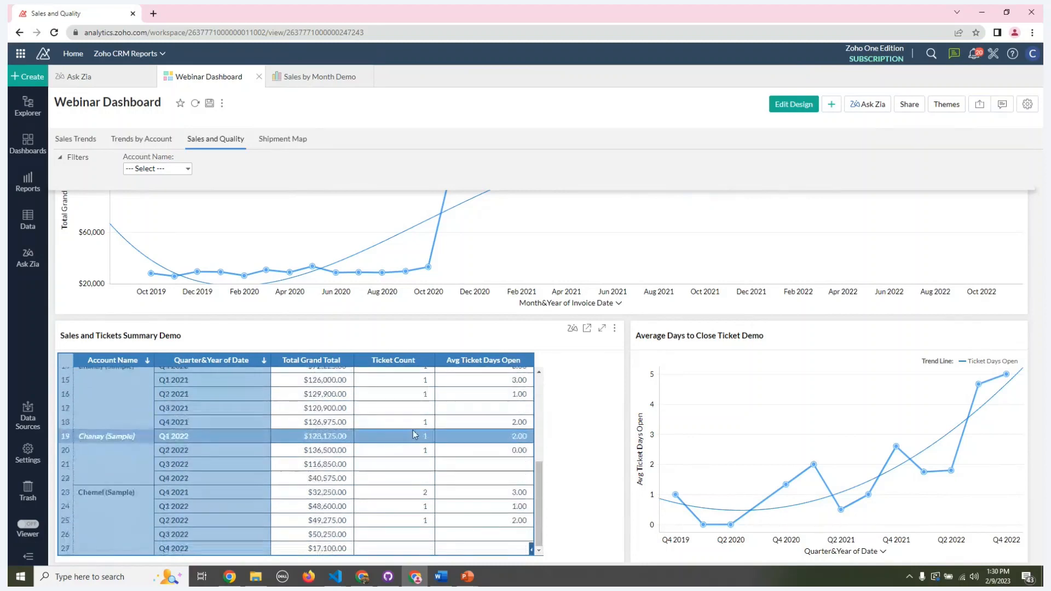
pyautogui.scroll(-3, 413, 432)
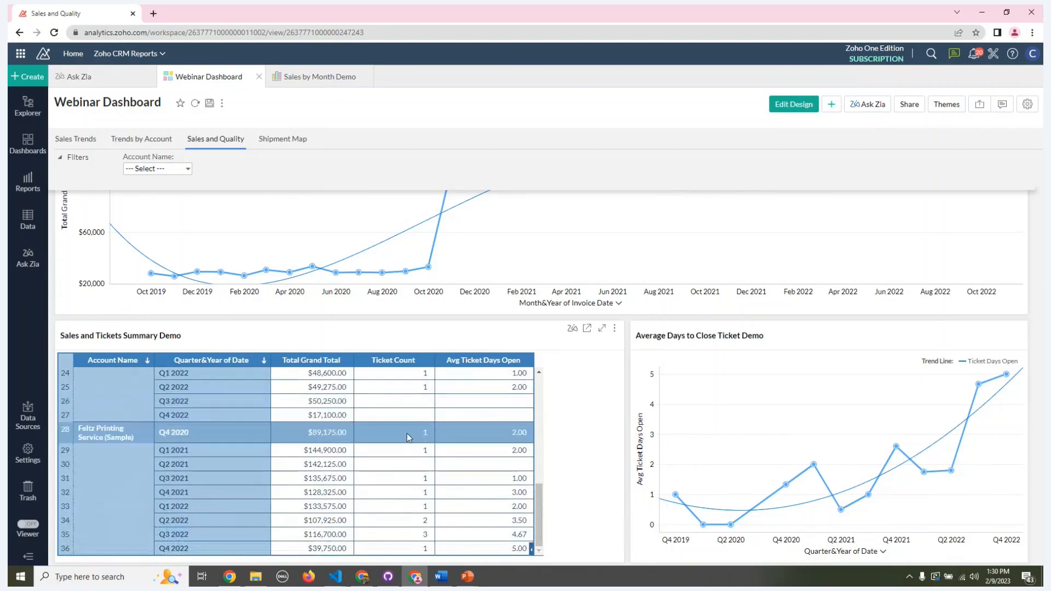
pyautogui.scroll(8, 408, 436)
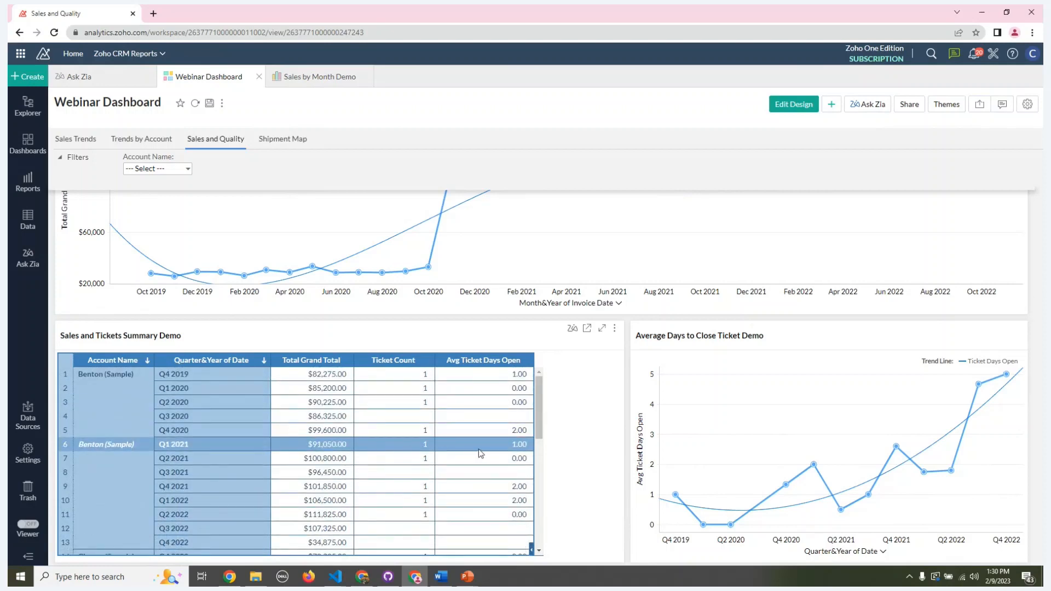
# Step: Review the Year Over Year Tickets and Sales figures, the monthly sales chart and the ticket reports below it
pyautogui.scroll(5, 583, 442)
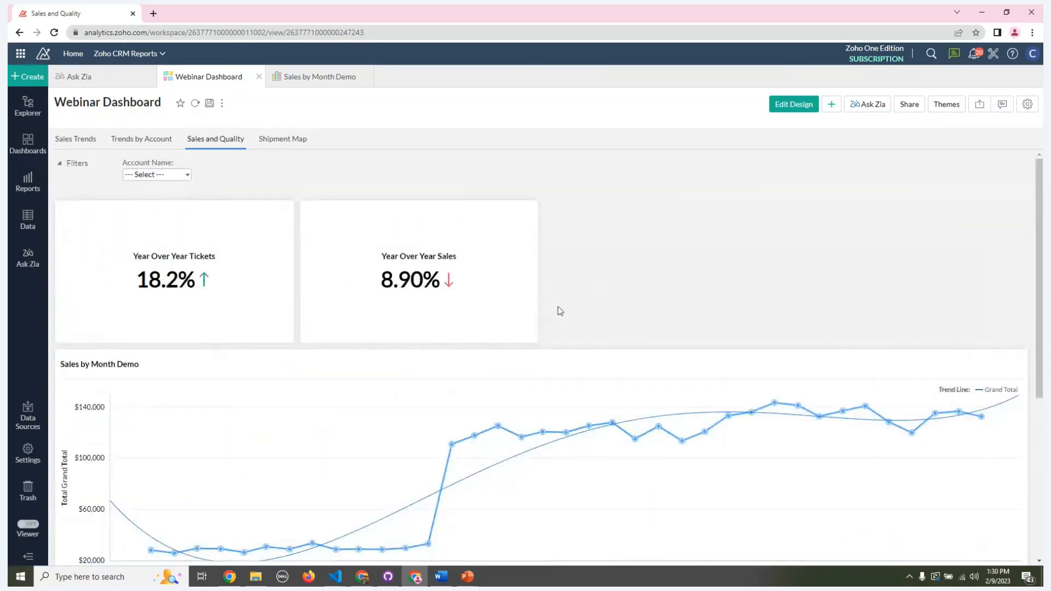
pyautogui.scroll(-1, 560, 311)
pyautogui.scroll(-3, 557, 306)
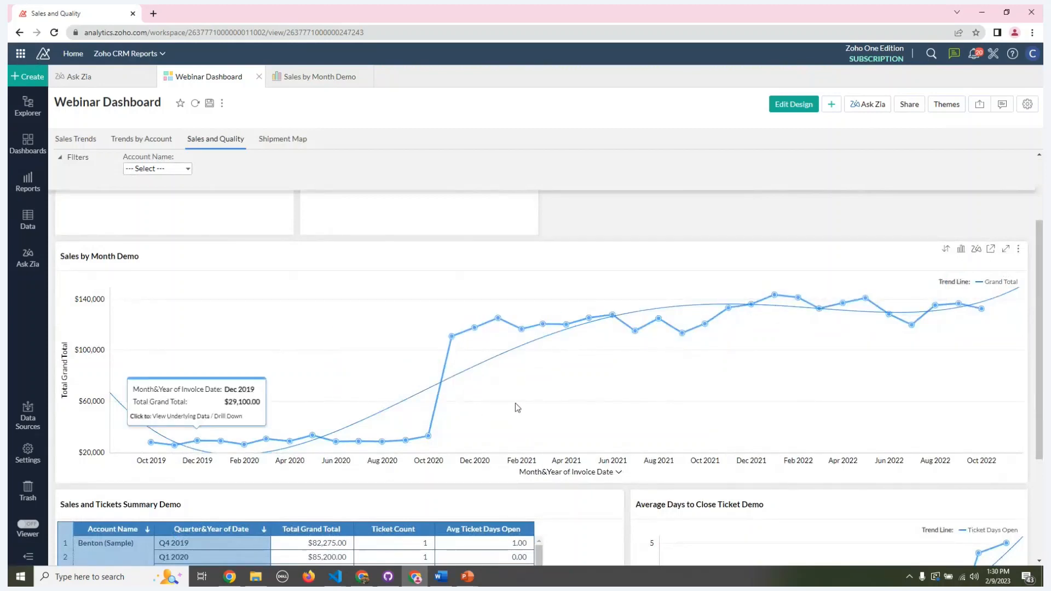
pyautogui.scroll(-2, 515, 404)
pyautogui.scroll(-2, 515, 403)
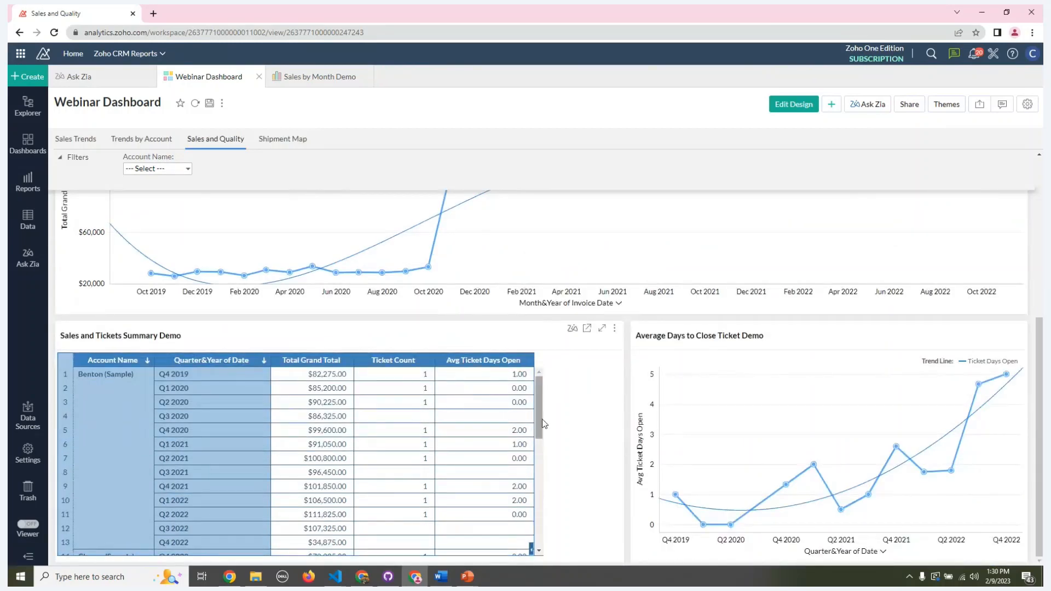
# Step: View the underlying data of the Sales by Month Demo chart and look across its invoice columns
pyautogui.scroll(4, 662, 270)
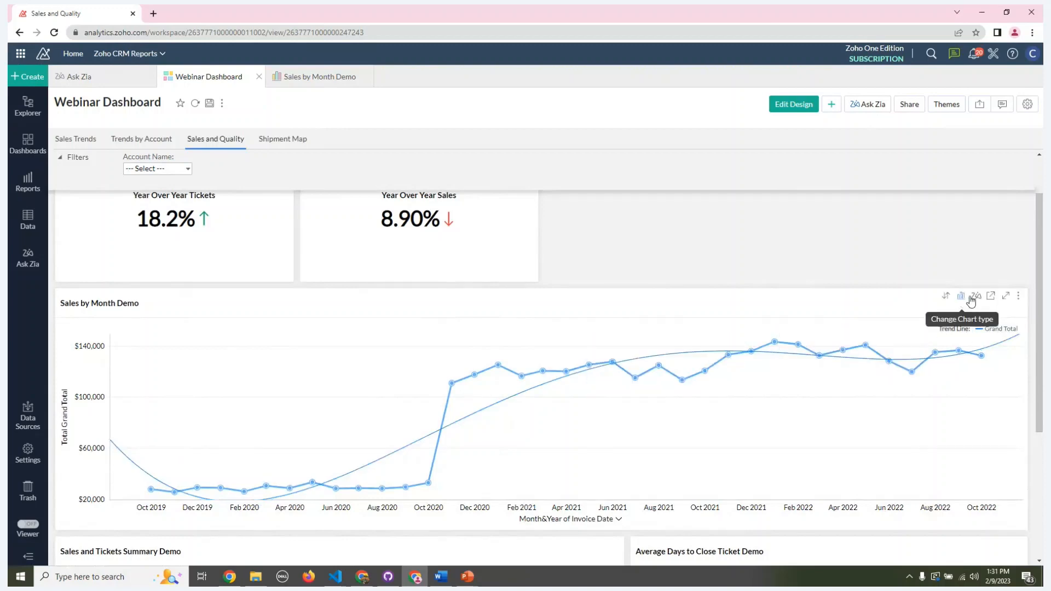
pyautogui.click(1021, 302)
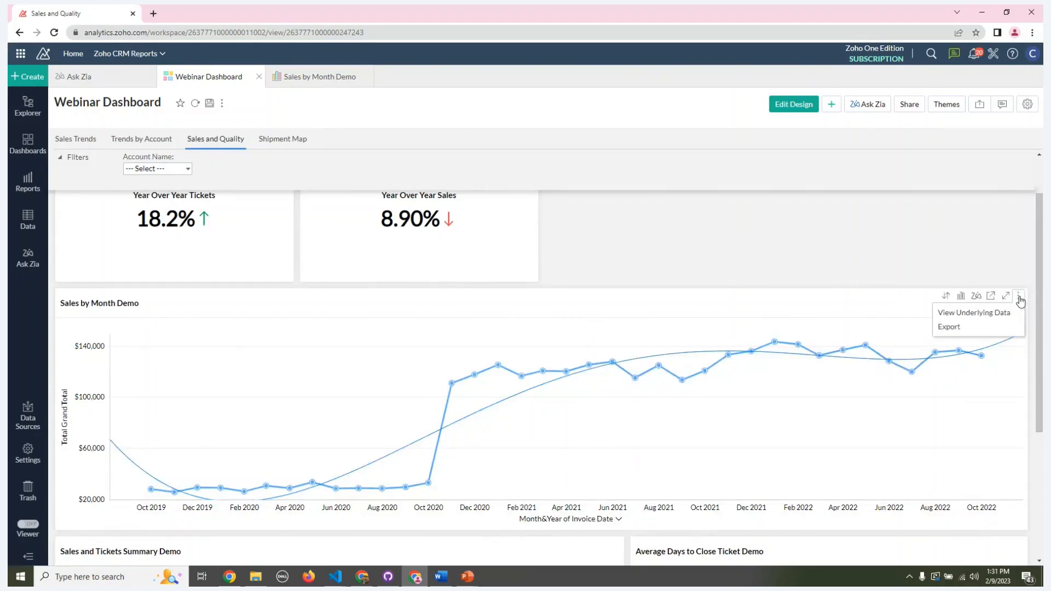
pyautogui.click(1001, 318)
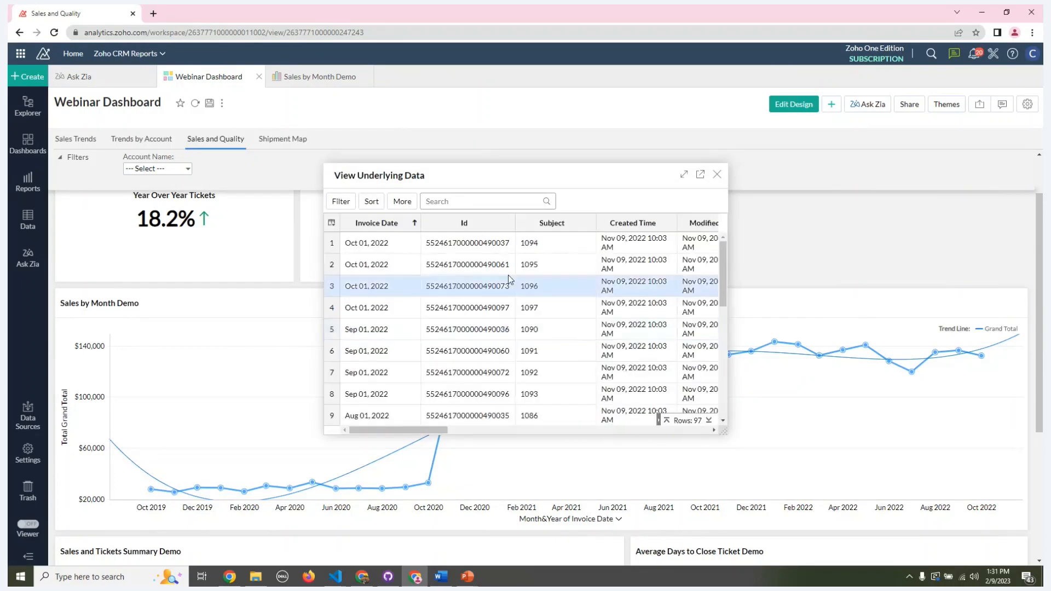
pyautogui.hscroll(10, 508, 280)
pyautogui.hscroll(-10, 508, 274)
pyautogui.hscroll(10, 527, 271)
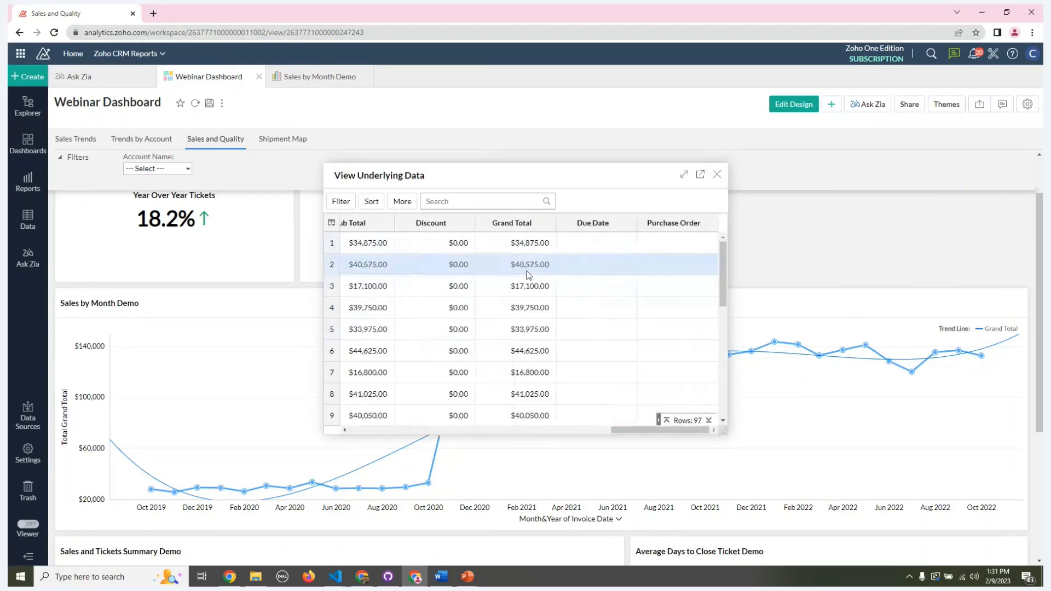
pyautogui.hscroll(-10, 528, 274)
pyautogui.hscroll(4, 529, 268)
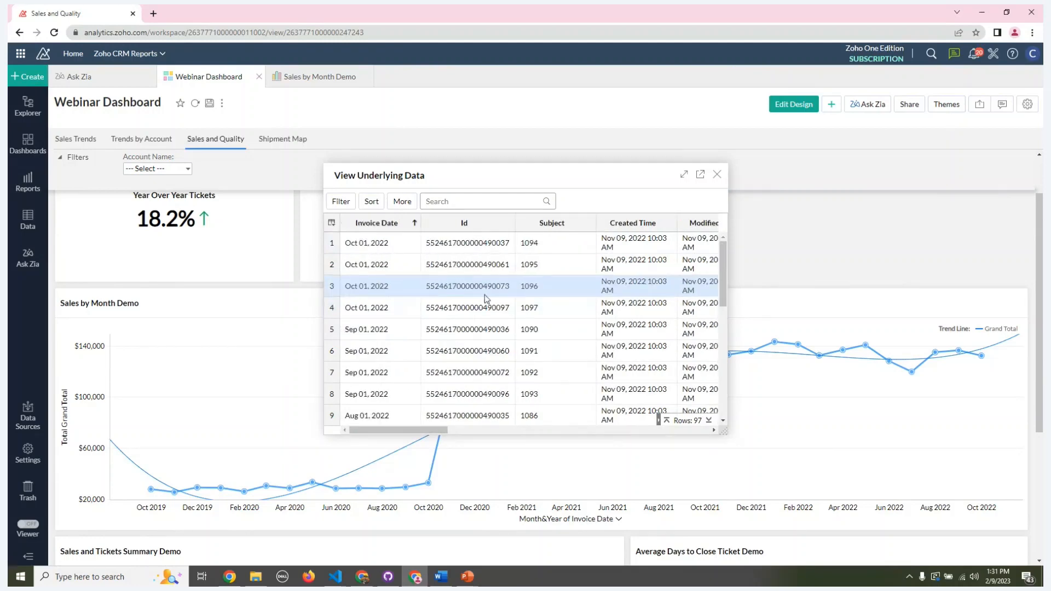
# Step: Search the underlying data for 1086, examine the matching invoice's columns, and clear the search and close the data view
pyautogui.click(503, 201)
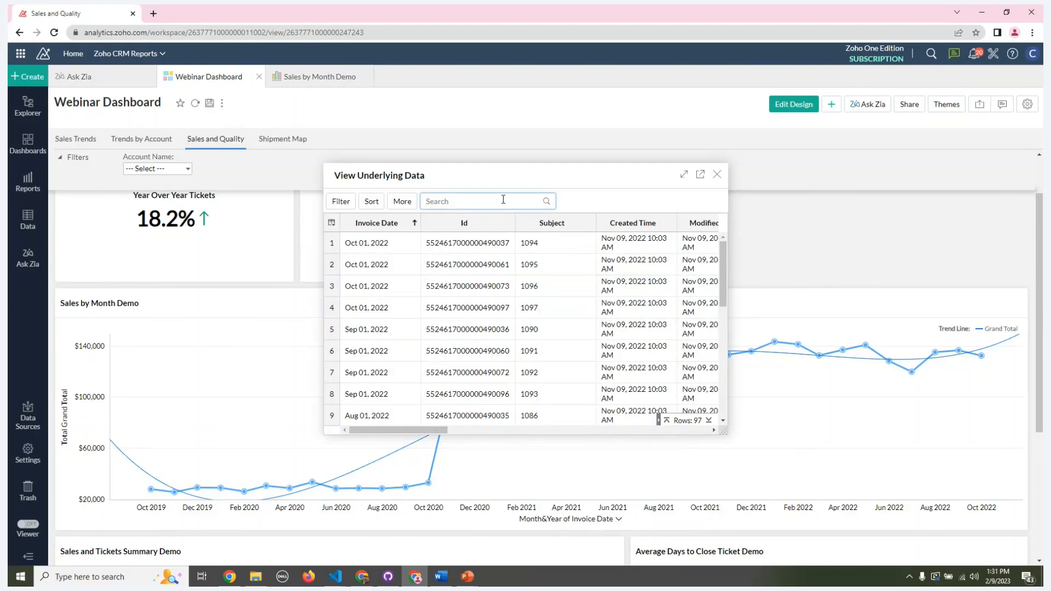
pyautogui.write('1086')
pyautogui.press('Return')
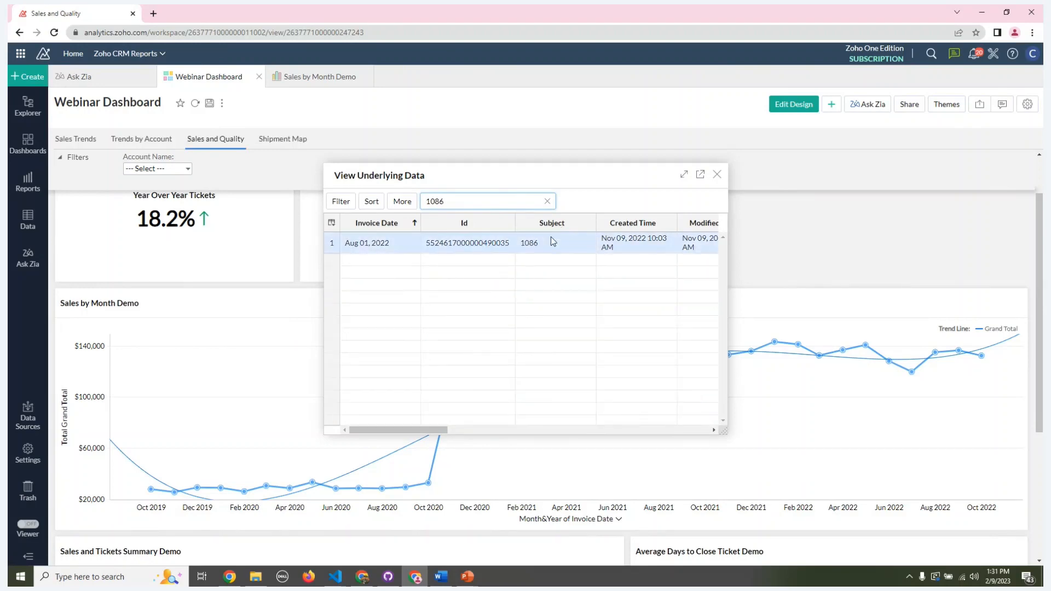
pyautogui.hscroll(5, 550, 241)
pyautogui.hscroll(-5, 550, 236)
pyautogui.hscroll(4, 527, 242)
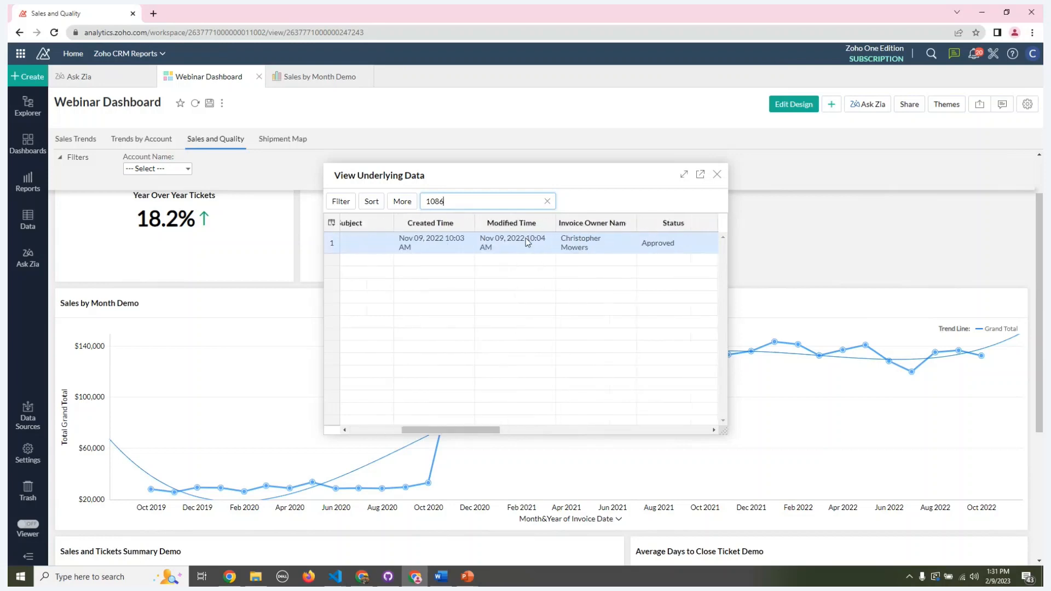
pyautogui.hscroll(4, 527, 242)
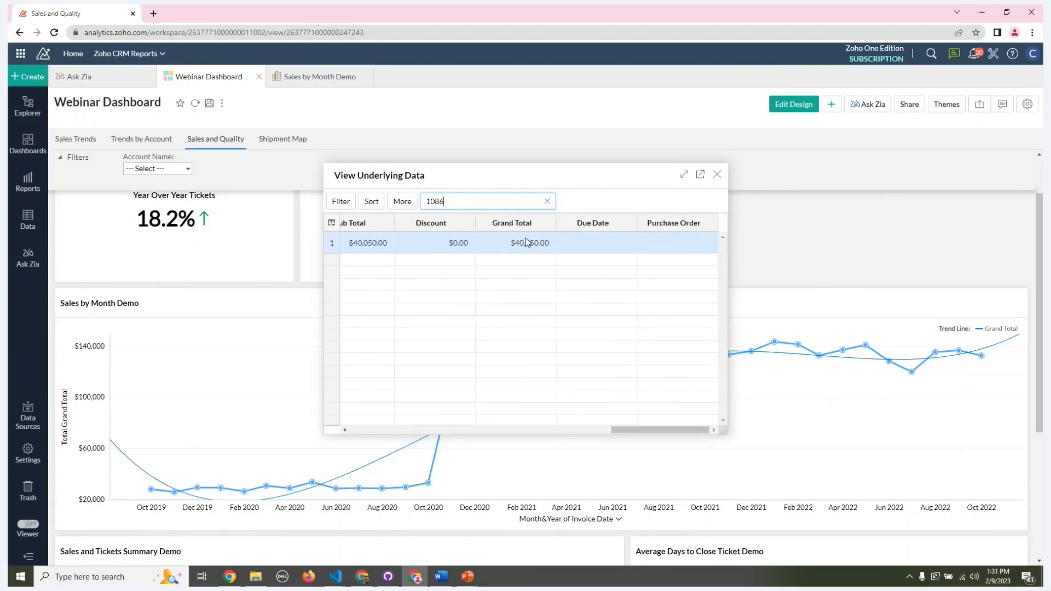
pyautogui.click(549, 202)
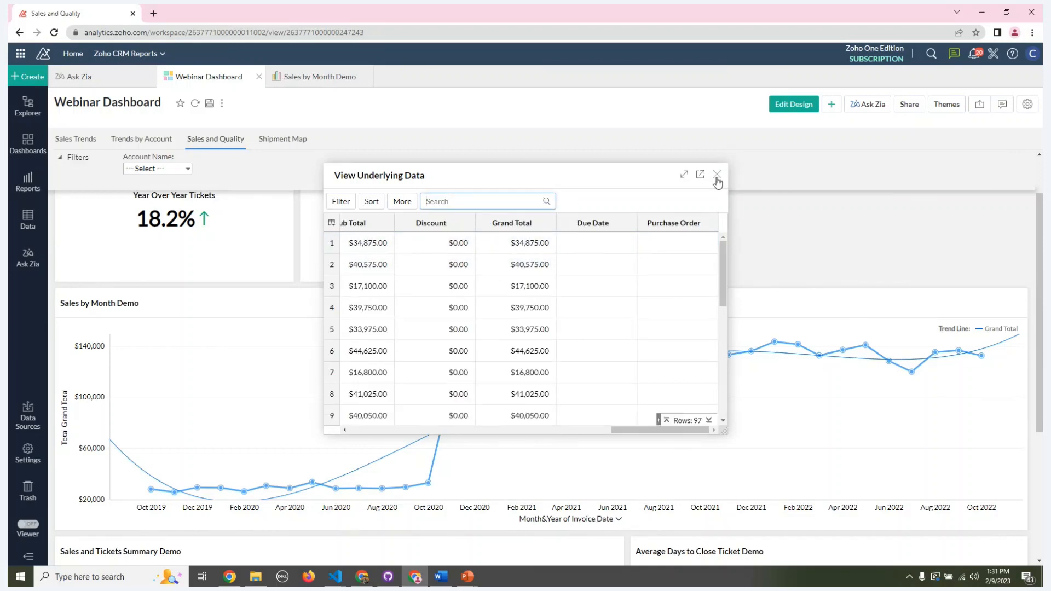
pyautogui.click(717, 174)
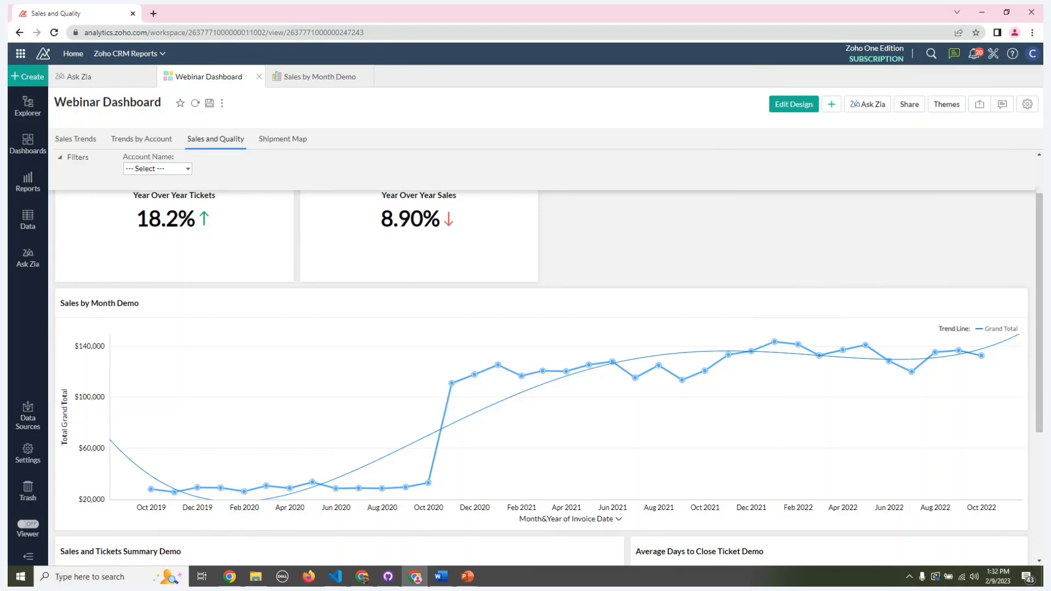
# Step: Open the ACCOUNT and SHIPMENT tables from the Zoho CRM Modules data folder, each in a new browser tab
pyautogui.scroll(-4, 480, 462)
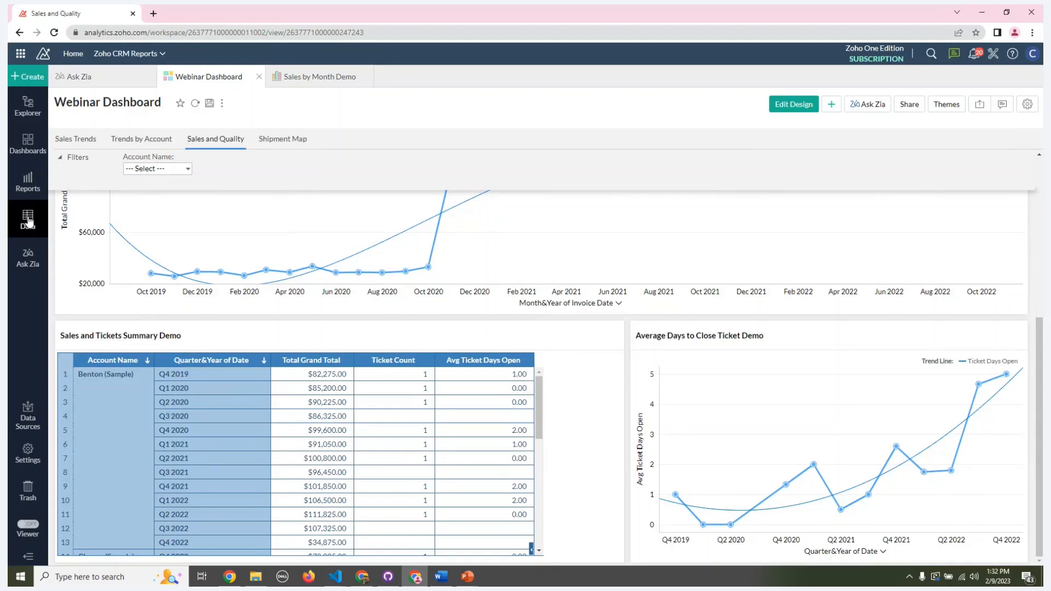
pyautogui.click(27, 220)
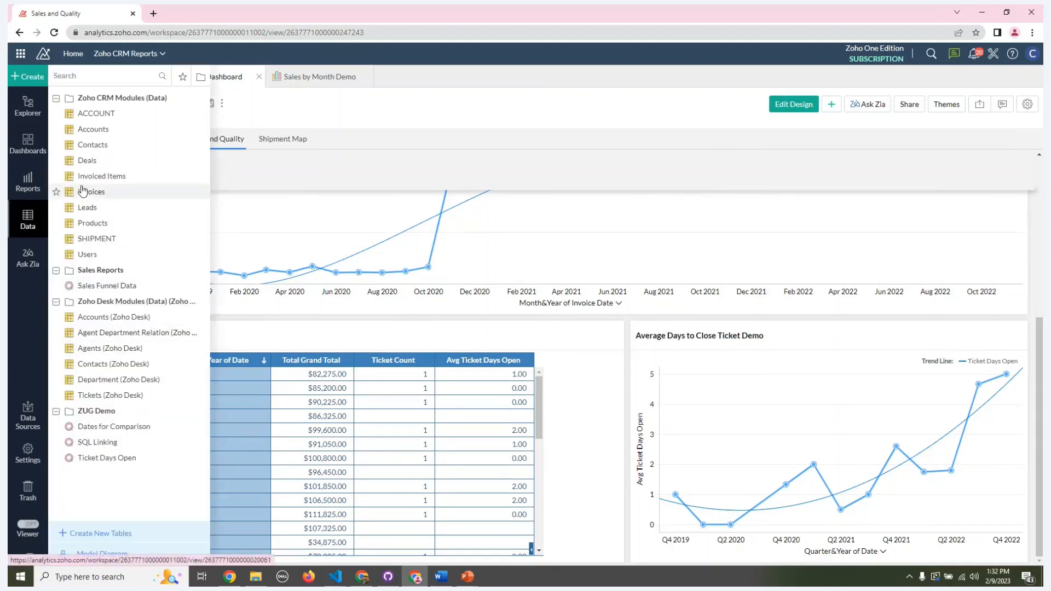
pyautogui.rightClick(88, 114)
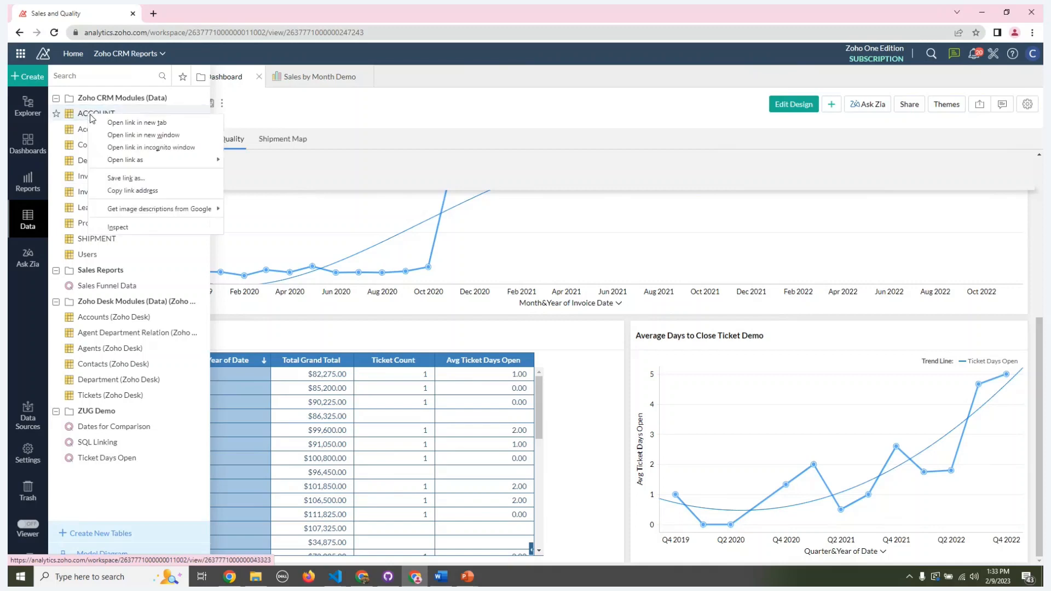
pyautogui.click(102, 120)
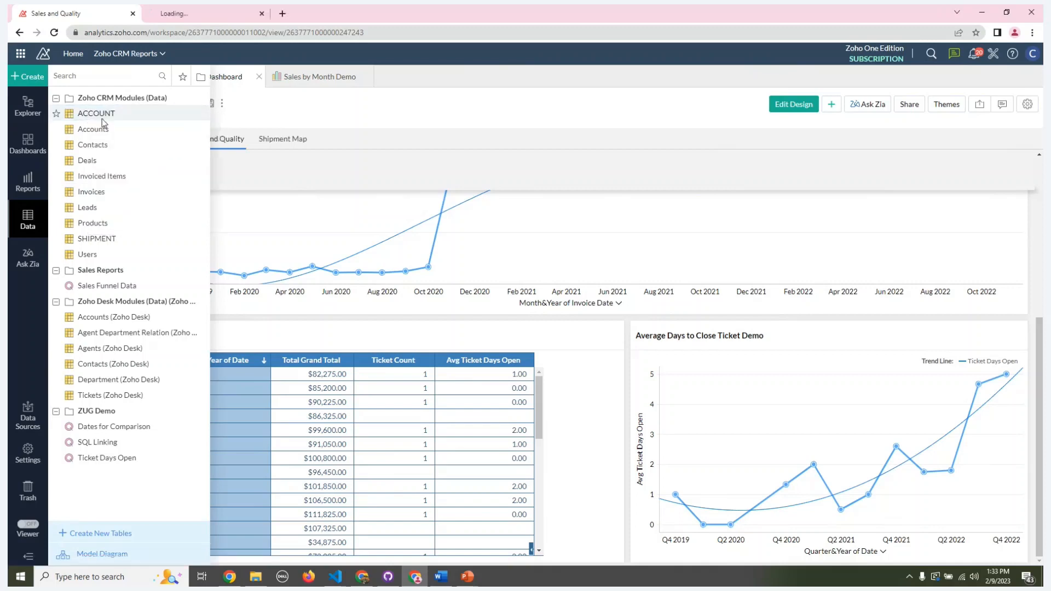
pyautogui.rightClick(104, 238)
pyautogui.click(127, 245)
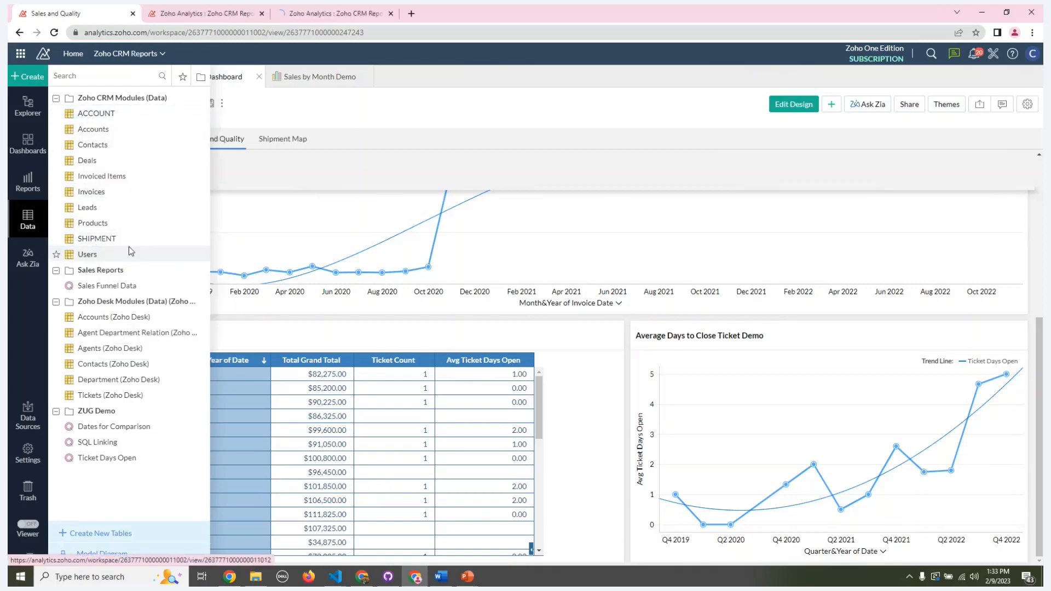
# Step: Review the ACCOUNT table, declining automatic report generation, and look through the rows of the SHIPMENT table
pyautogui.click(182, 13)
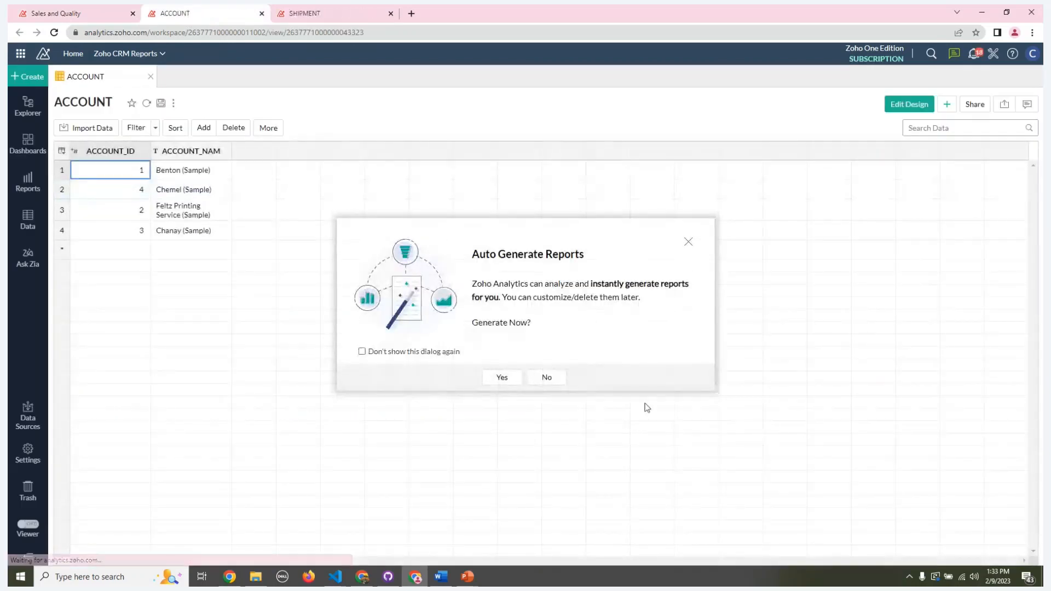
pyautogui.click(547, 377)
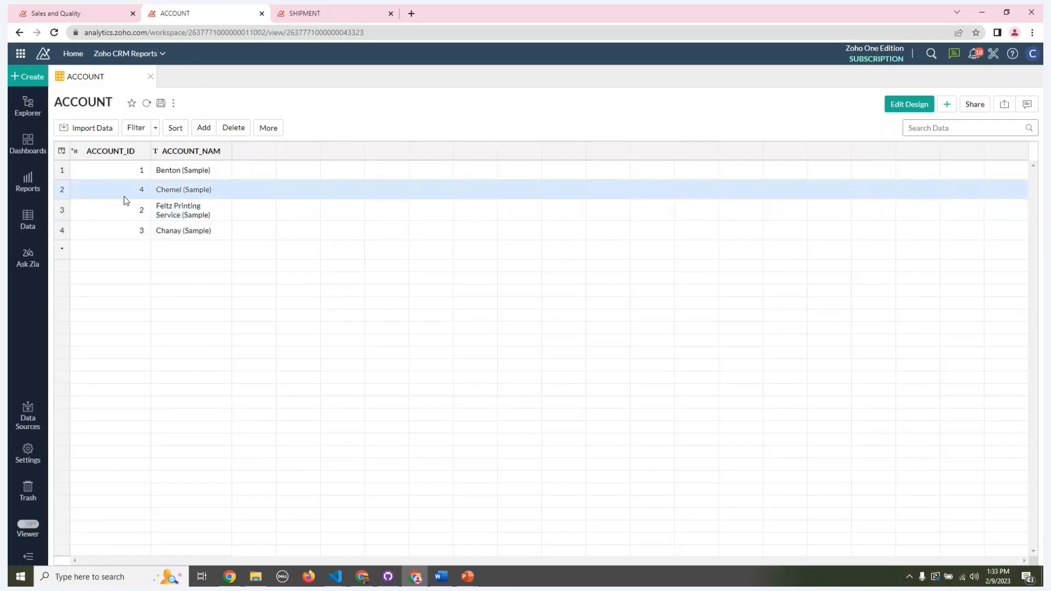
pyautogui.click(327, 14)
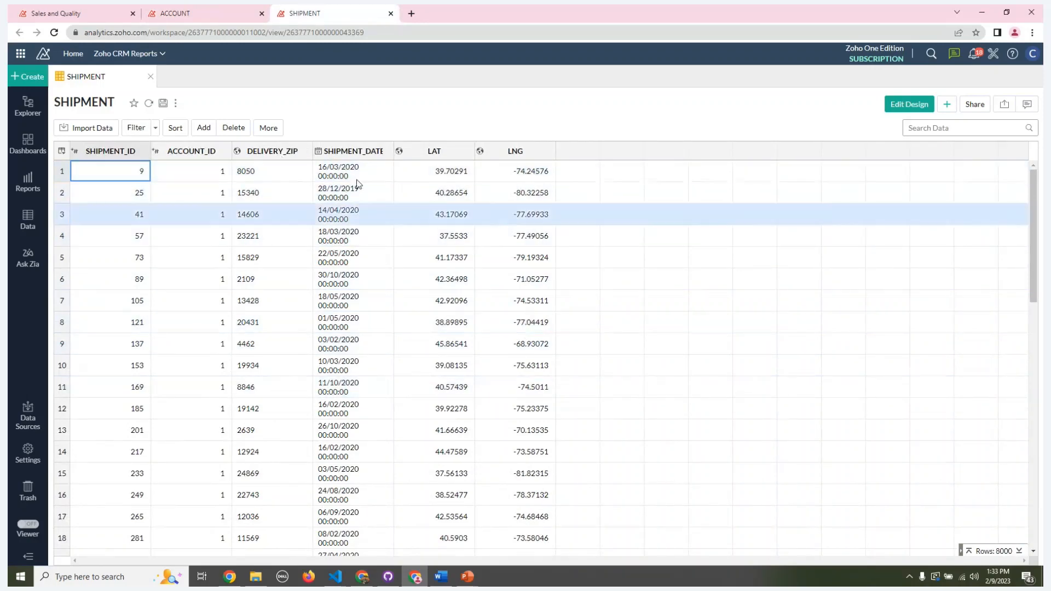
pyautogui.scroll(-10, 321, 393)
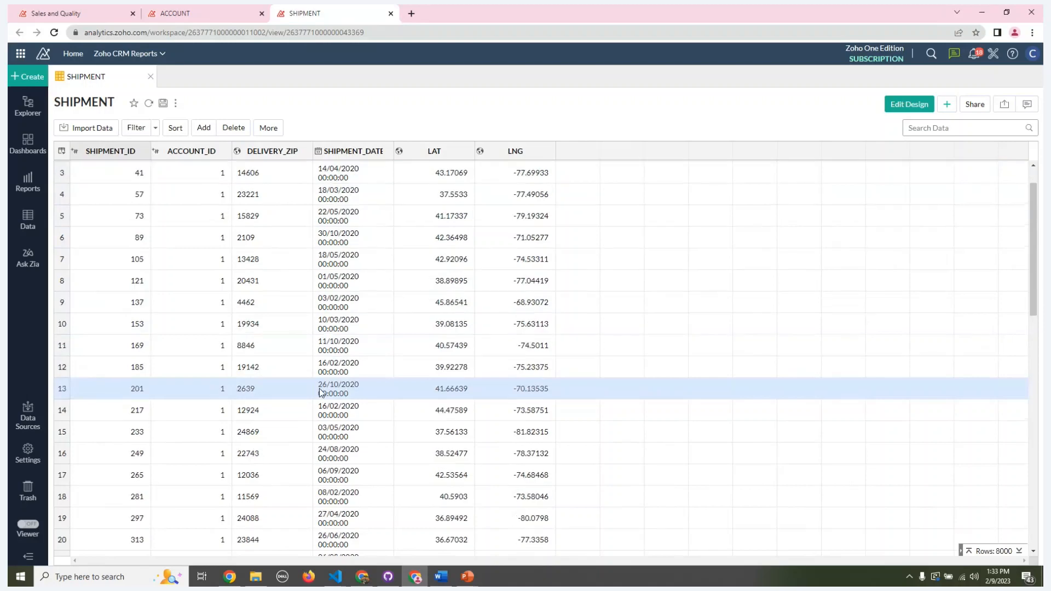
pyautogui.scroll(10, 321, 393)
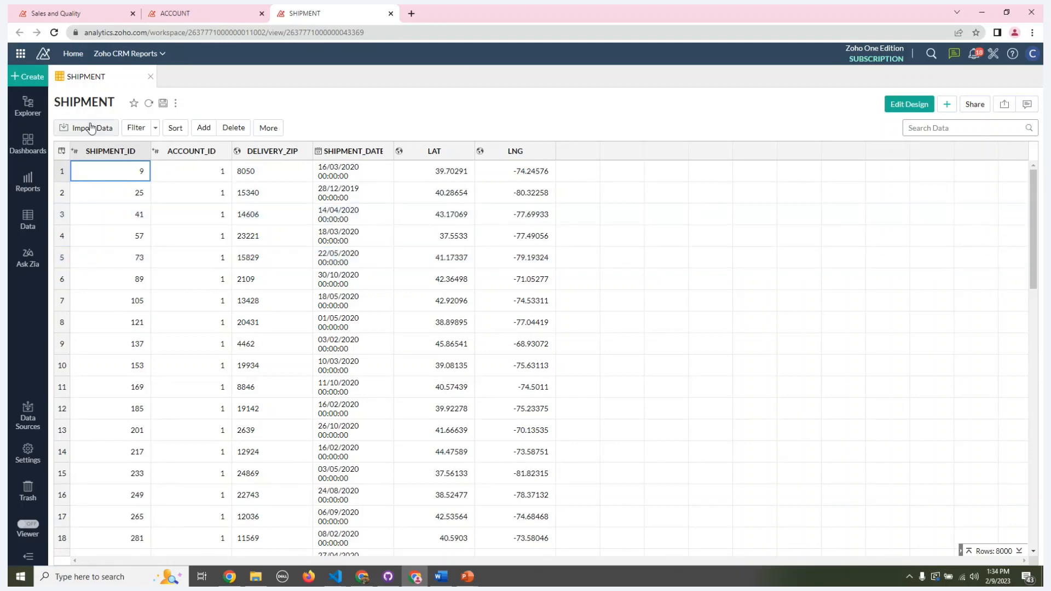
# Step: Bring up the data import page, look through all available data source connectors, and close the page
pyautogui.click(33, 79)
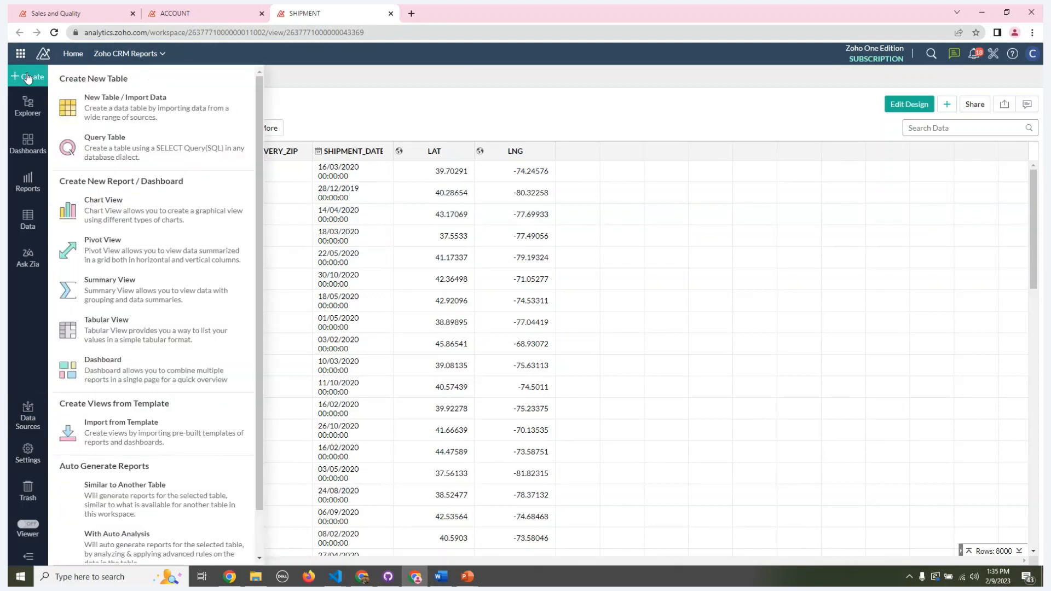
pyautogui.click(32, 405)
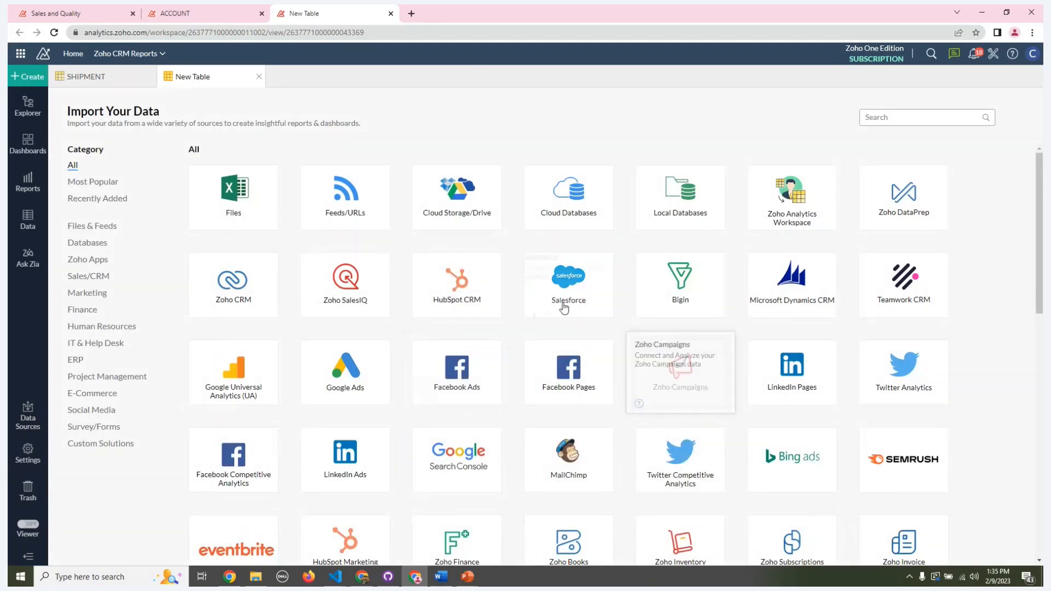
pyautogui.scroll(-3, 618, 342)
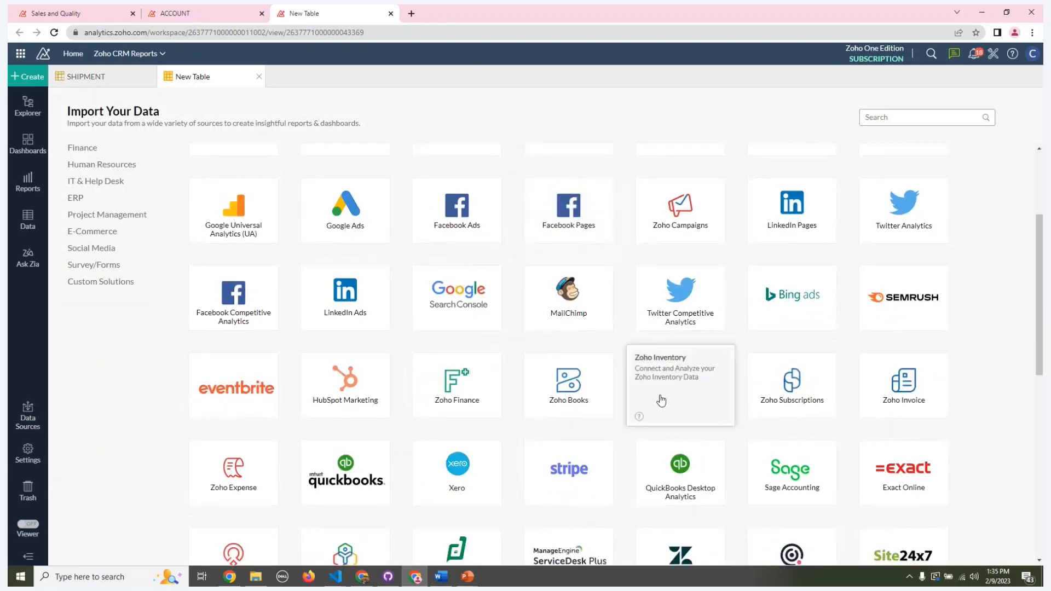
pyautogui.scroll(-1, 547, 394)
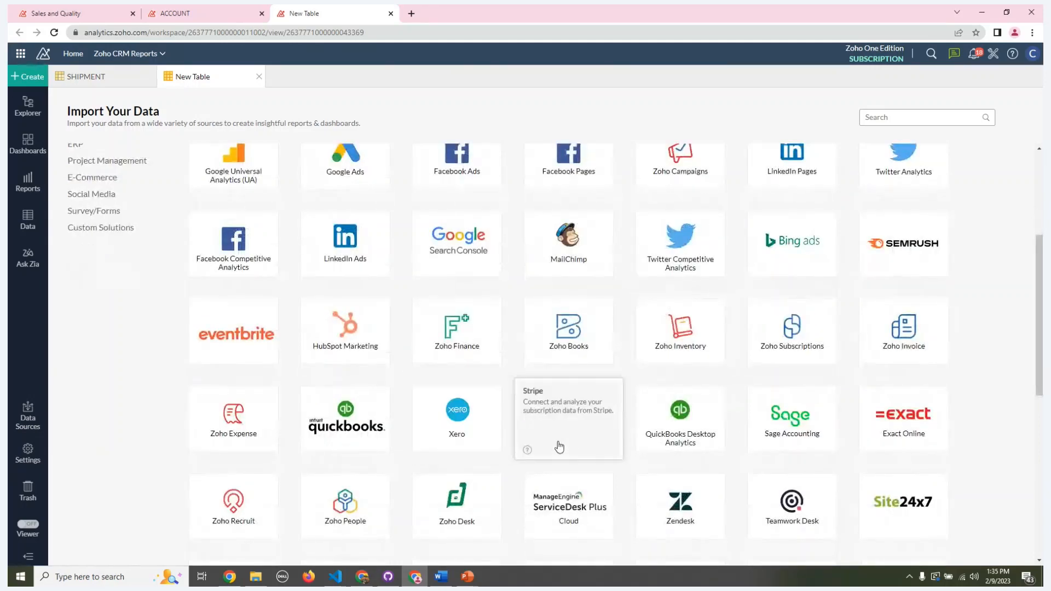
pyautogui.scroll(-4, 558, 448)
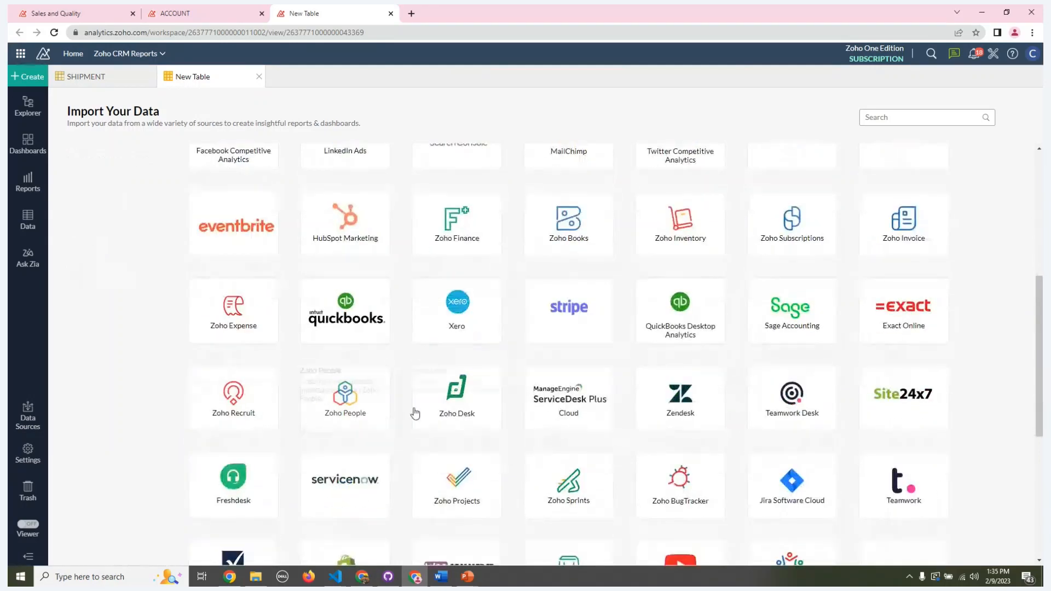
pyautogui.scroll(-4, 415, 416)
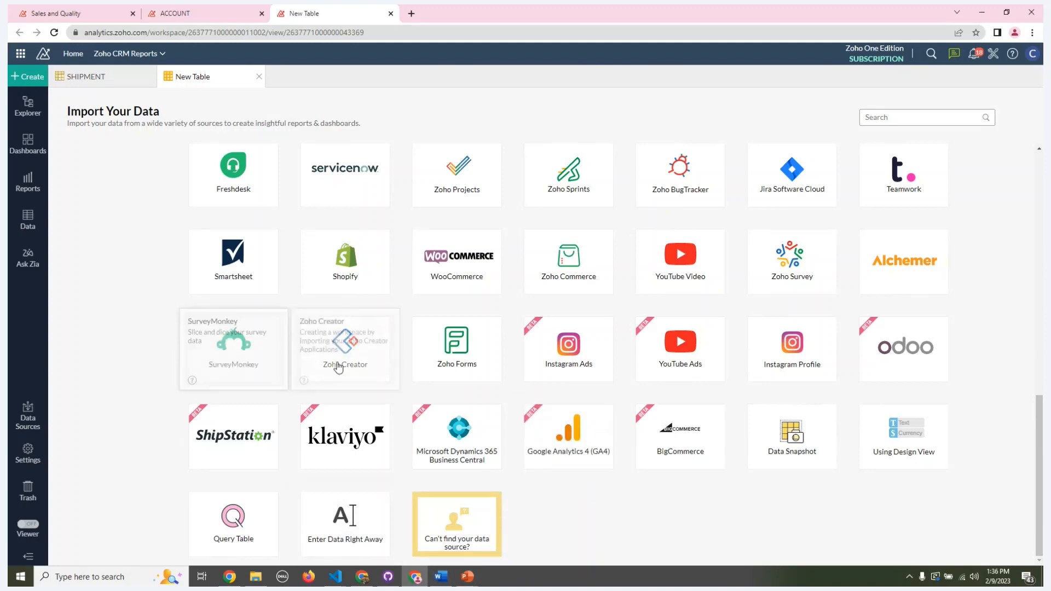
pyautogui.click(259, 76)
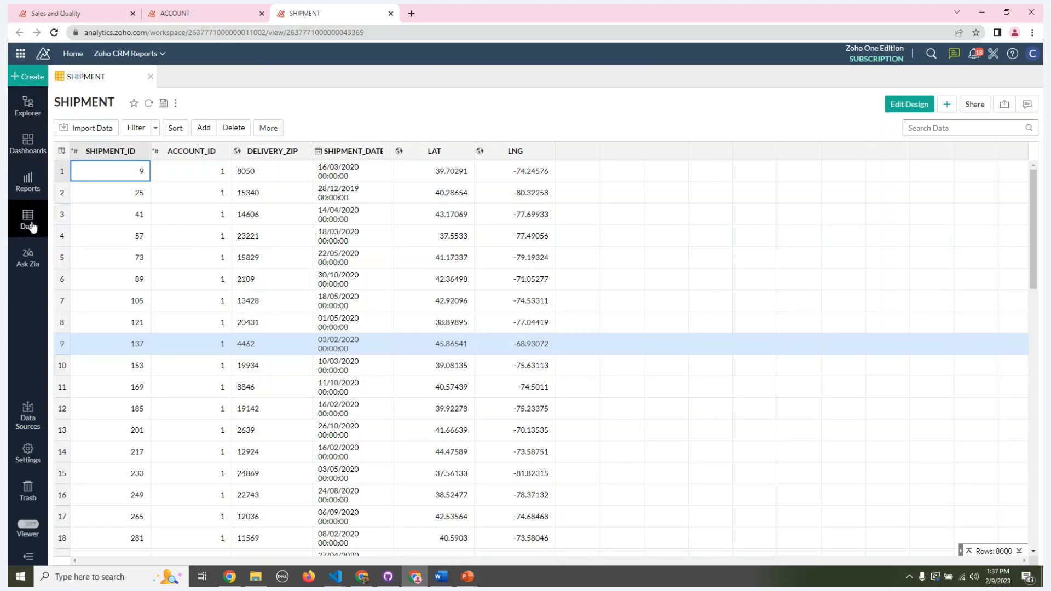
# Step: Browse the Zoho CRM Reports workspace folders down to ZUG Demo and open the SQL Linking query table
pyautogui.click(38, 118)
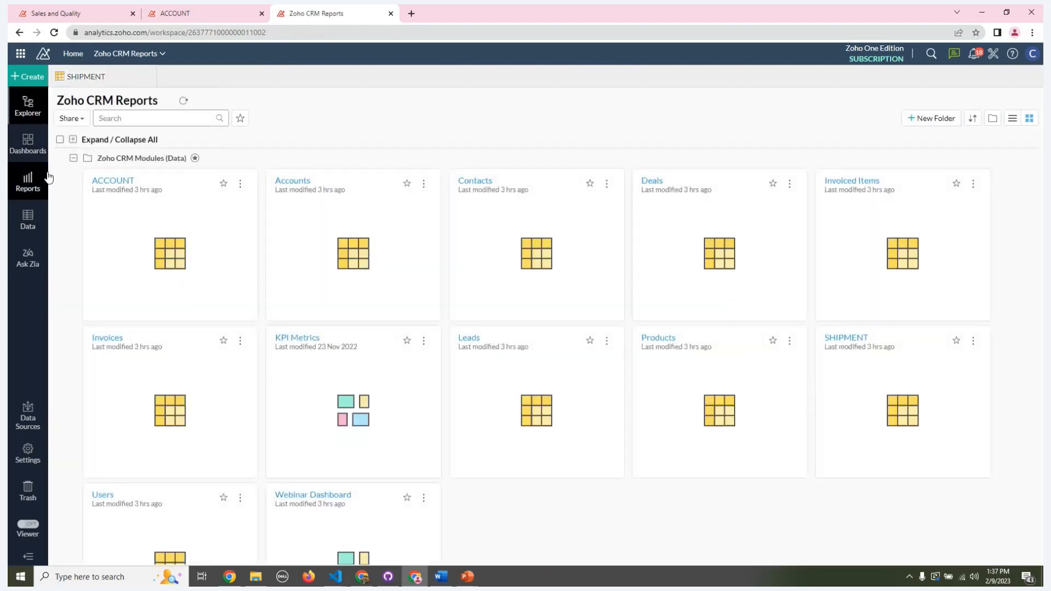
pyautogui.scroll(-6, 362, 337)
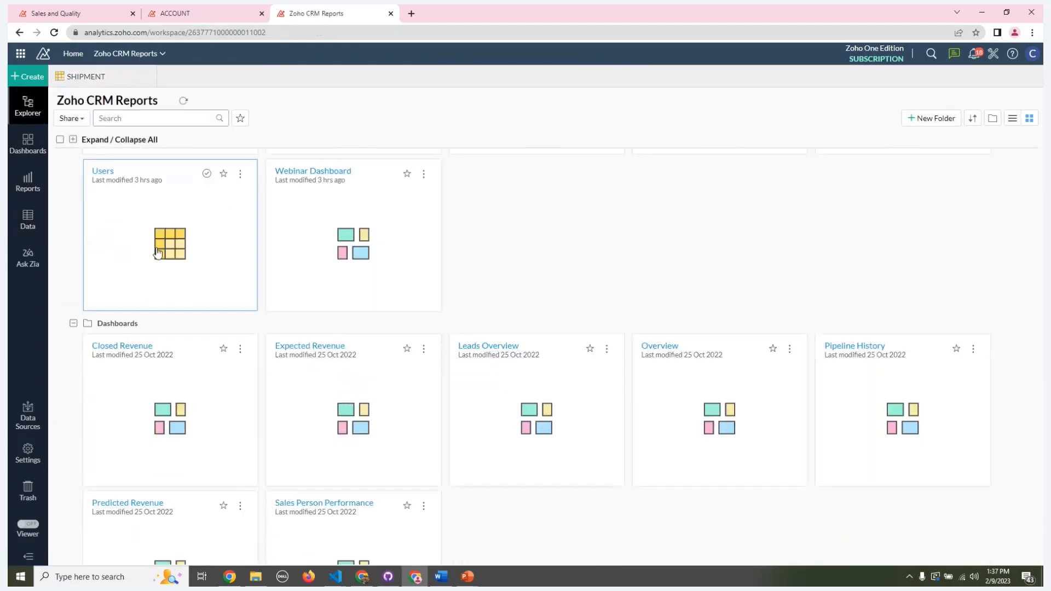
pyautogui.scroll(-3, 242, 289)
pyautogui.scroll(-6, 243, 290)
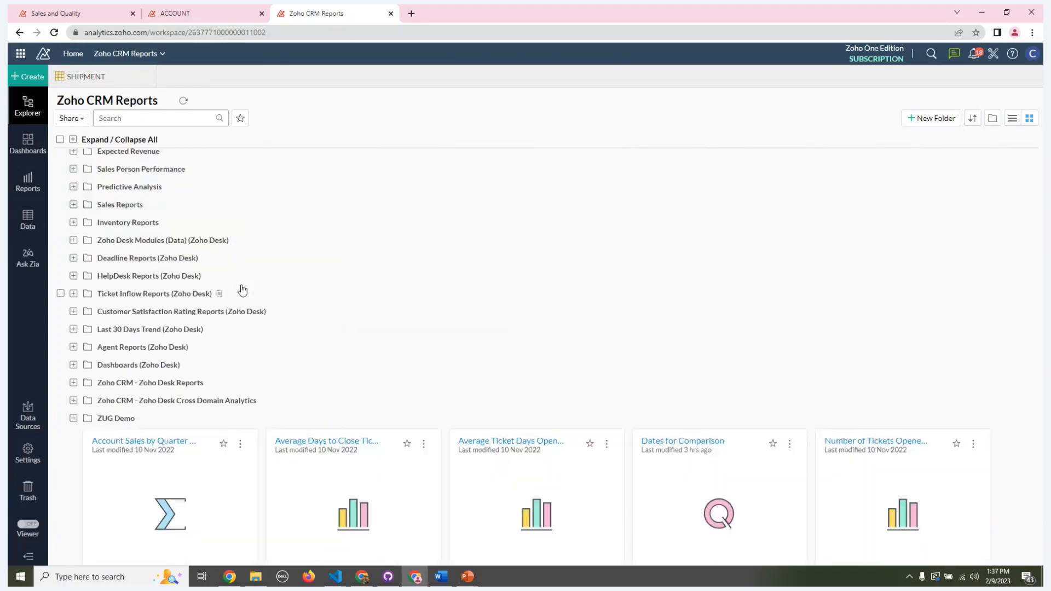
pyautogui.scroll(-8, 202, 300)
pyautogui.scroll(3, 203, 302)
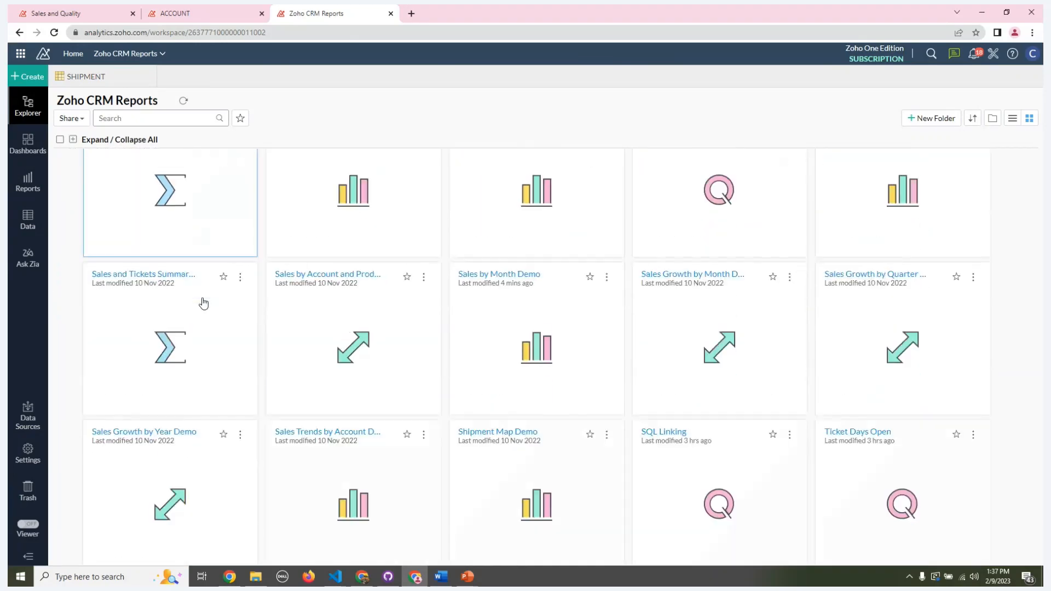
pyautogui.scroll(2, 203, 303)
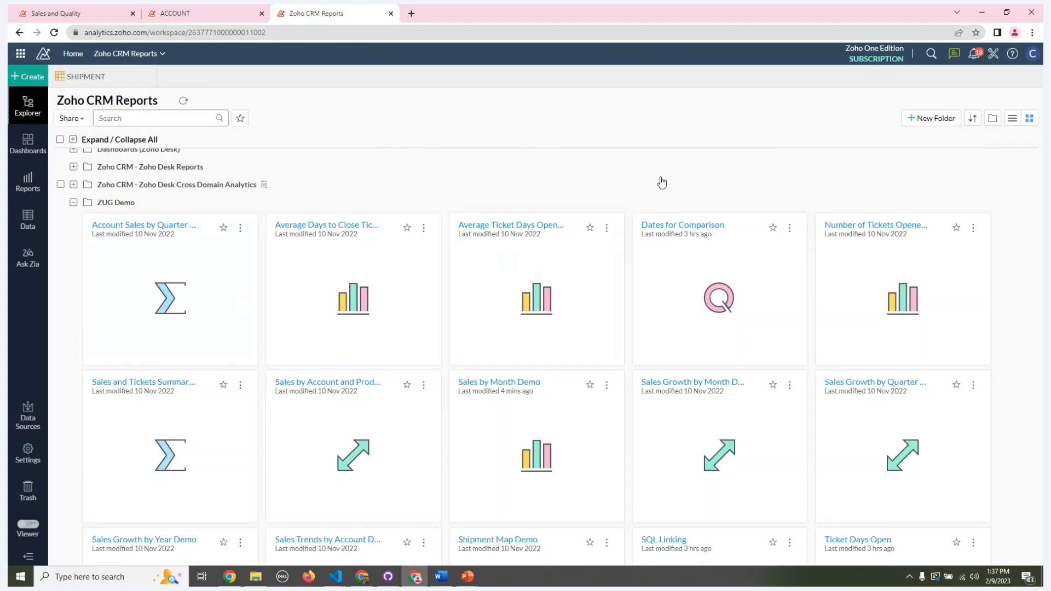
pyautogui.scroll(-2, 808, 214)
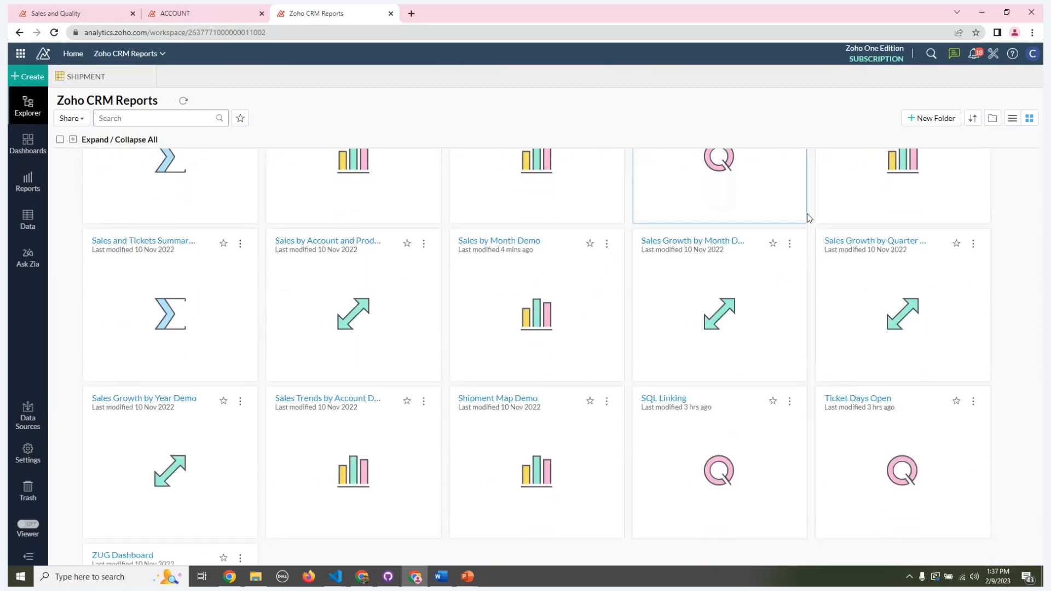
pyautogui.scroll(-1, 808, 218)
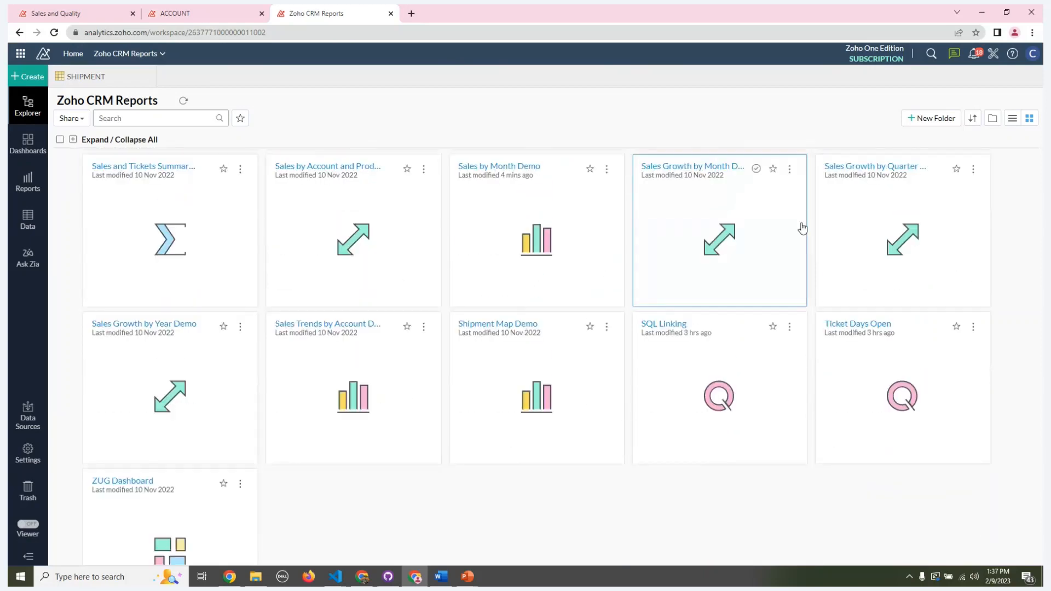
pyautogui.click(663, 327)
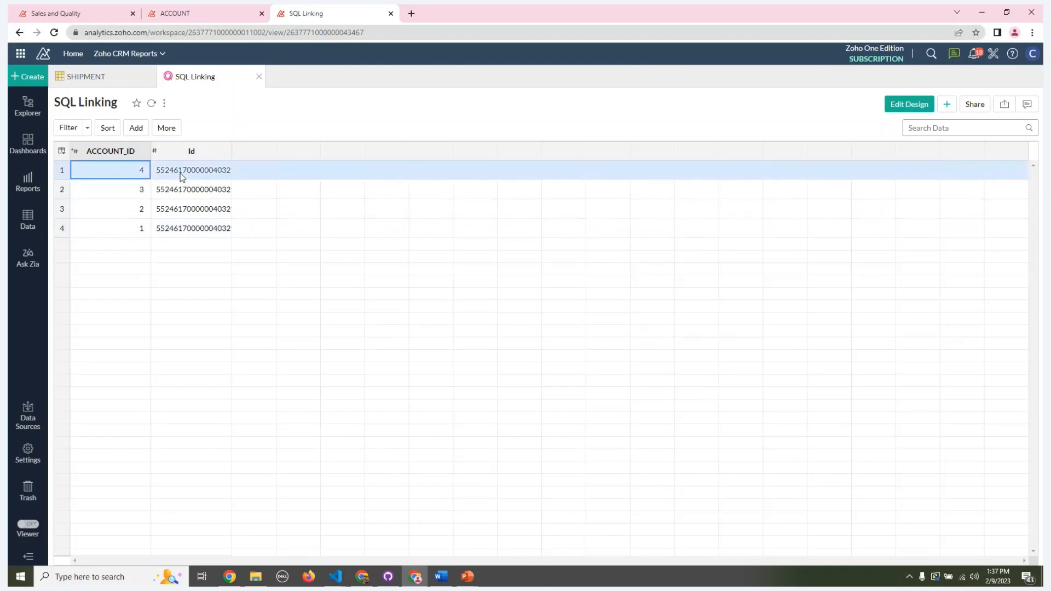
# Step: Open the SQL Linking design, examine the query joining ACCOUNT to Accounts on account name, and close it unchanged
pyautogui.click(914, 109)
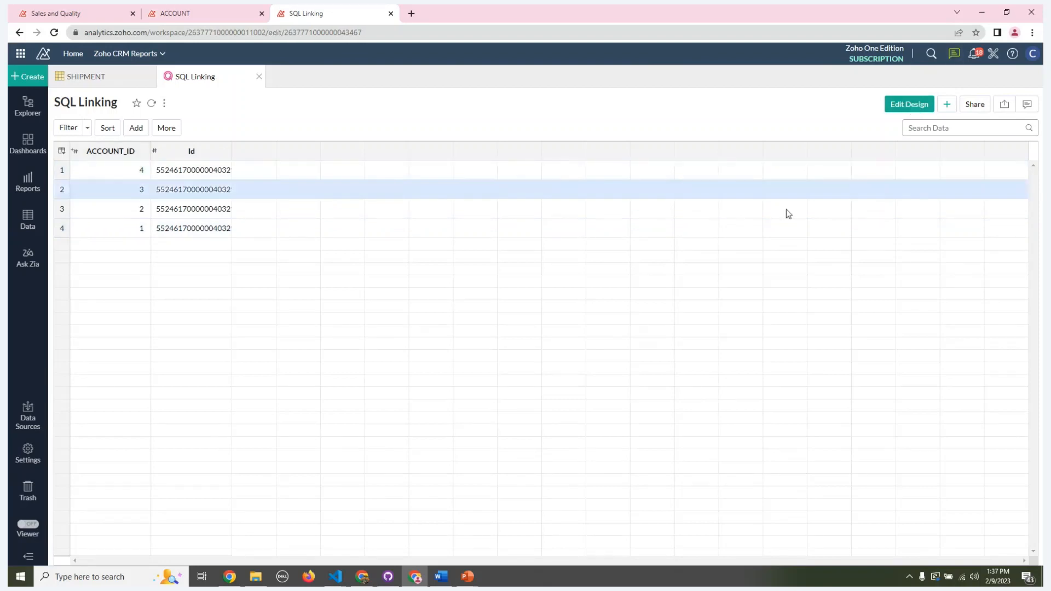
pyautogui.click(426, 236)
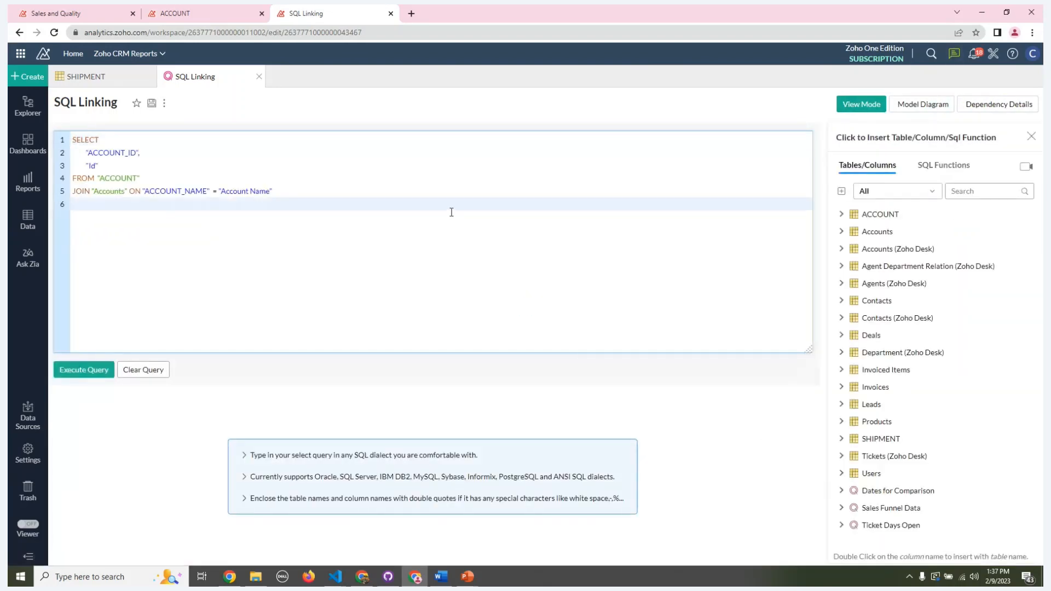
pyautogui.moveTo(285, 191); pyautogui.dragTo(72, 138)
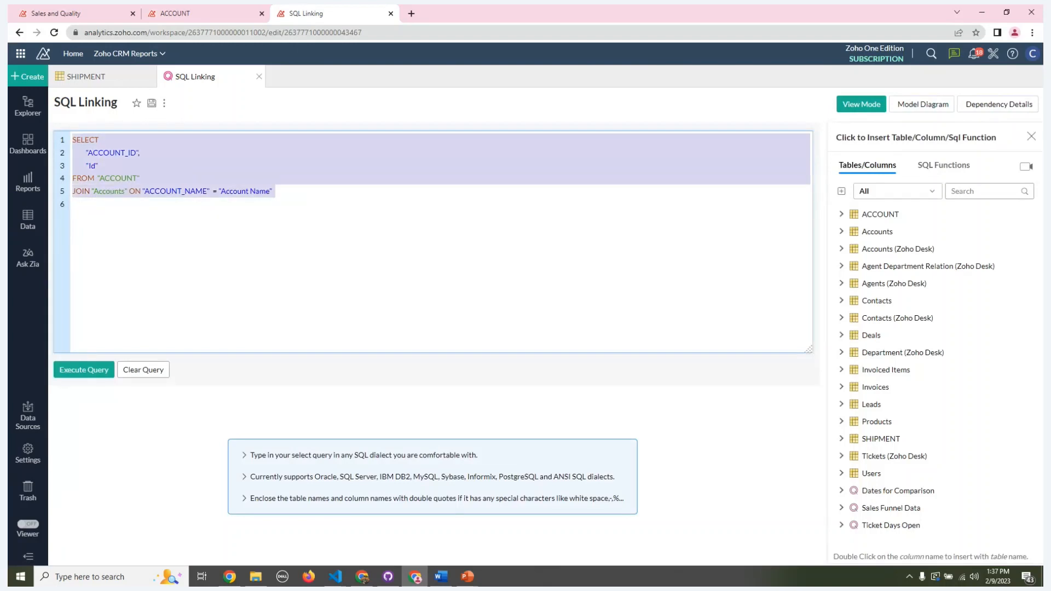
pyautogui.click(297, 199)
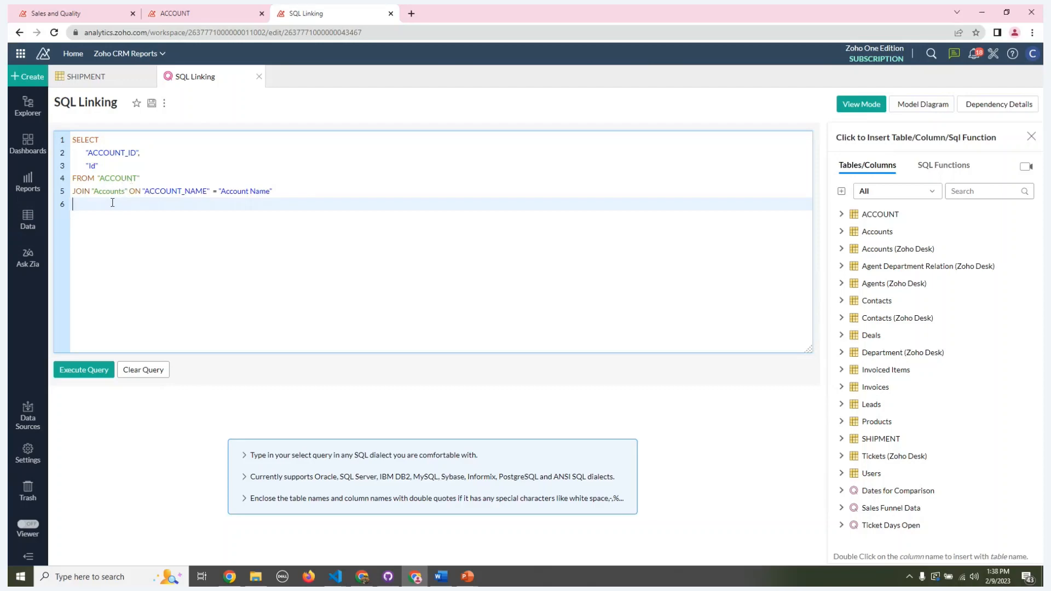
pyautogui.click(259, 77)
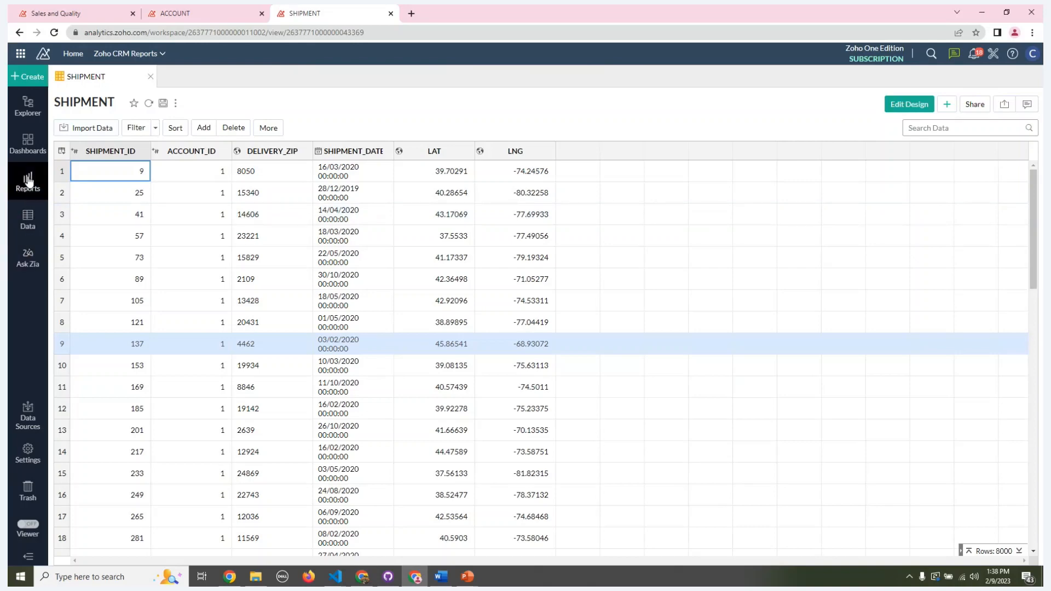
# Step: Open the Shipment Map Demo report from the ZUG Demo folder and enlarge the map area around the northeastern US shipments
pyautogui.click(26, 141)
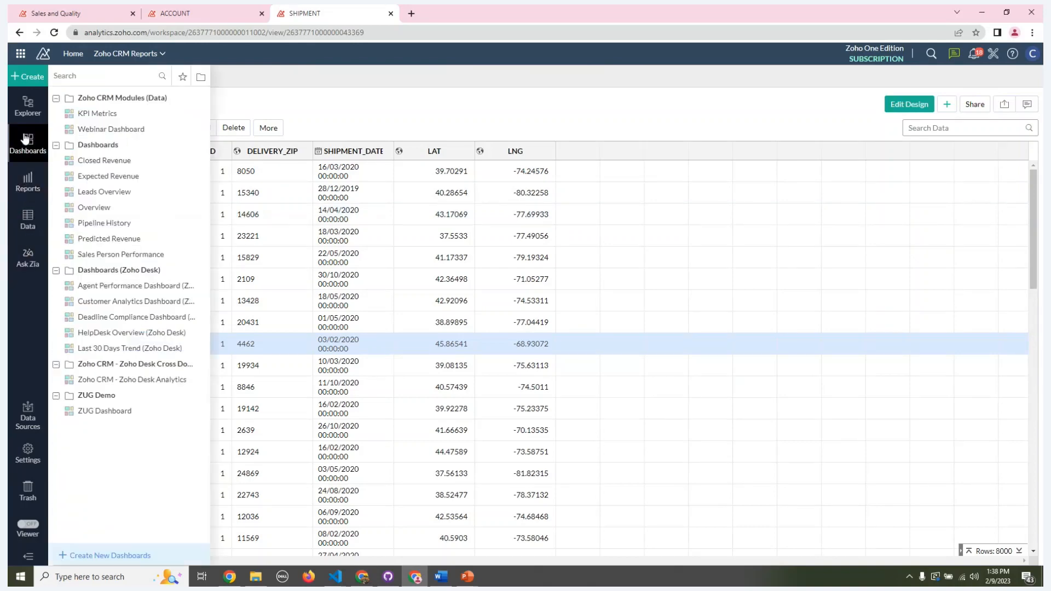
pyautogui.click(26, 141)
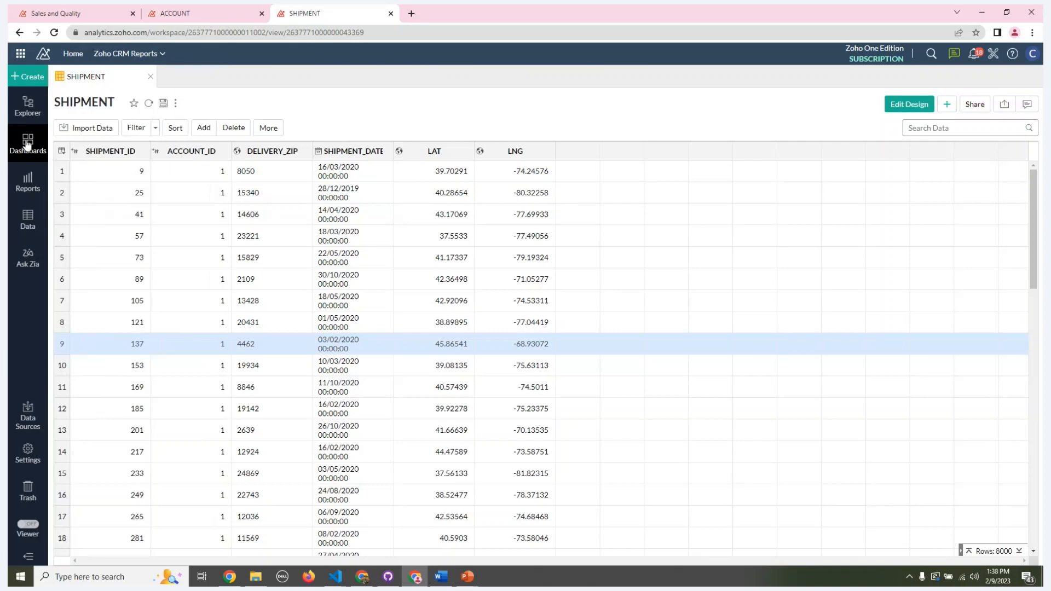
pyautogui.click(28, 181)
pyautogui.scroll(-10, 125, 333)
pyautogui.scroll(-10, 119, 346)
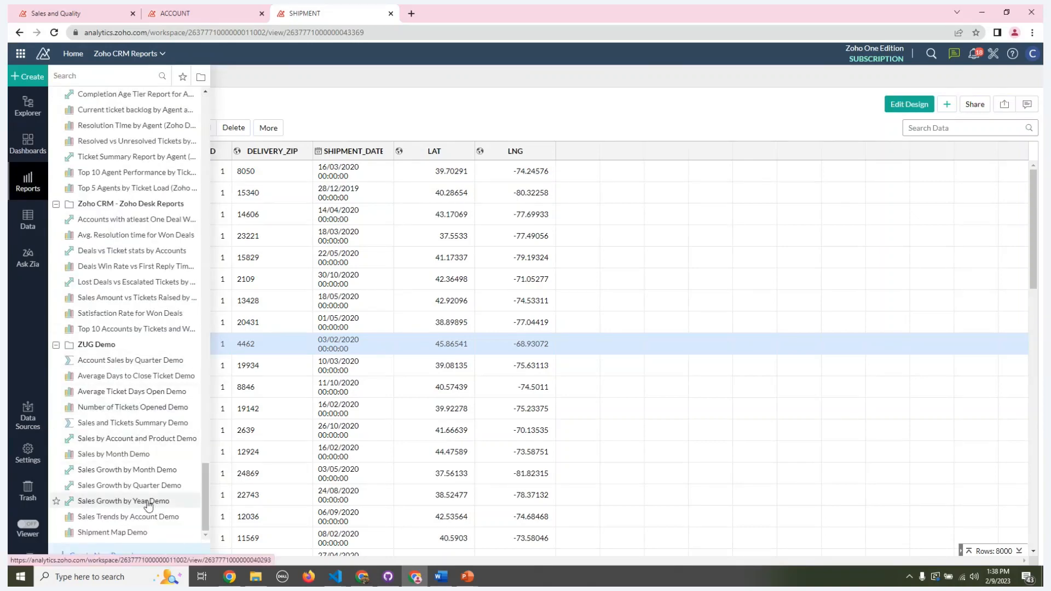
pyautogui.click(131, 532)
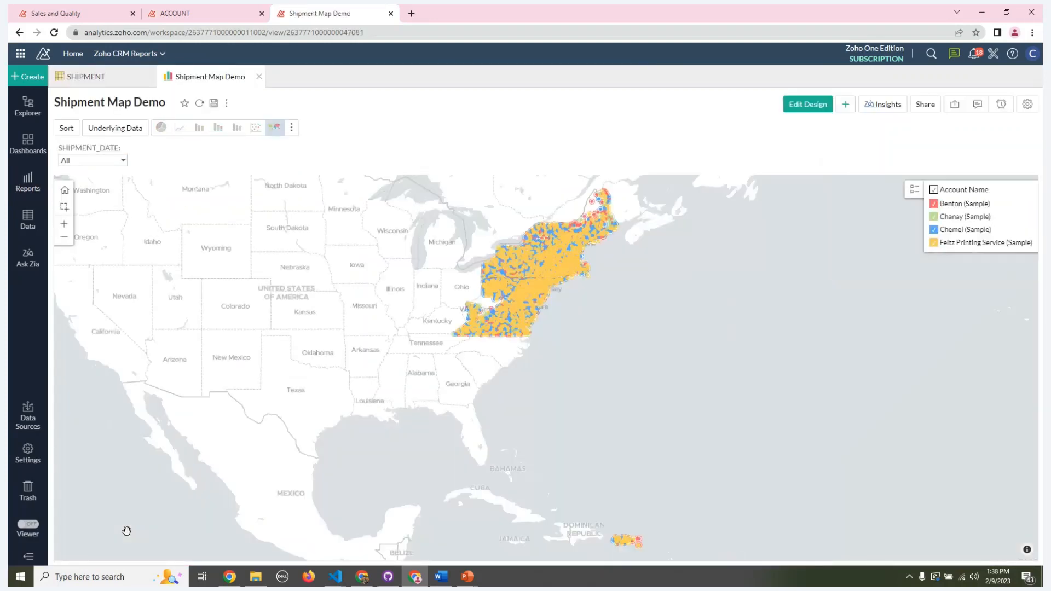
pyautogui.click(64, 206)
pyautogui.moveTo(636, 183); pyautogui.dragTo(456, 350)
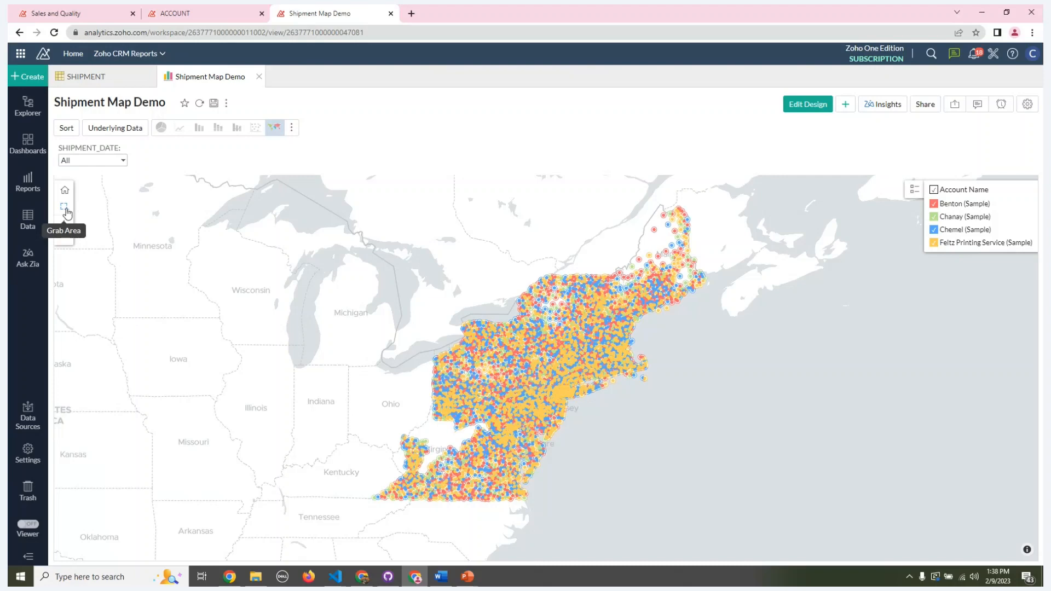
# Step: Enlarge the northeastern shipments and use the legend to hide and restore Benton, Chemel and Feltz Printing Service in turn
pyautogui.click(65, 209)
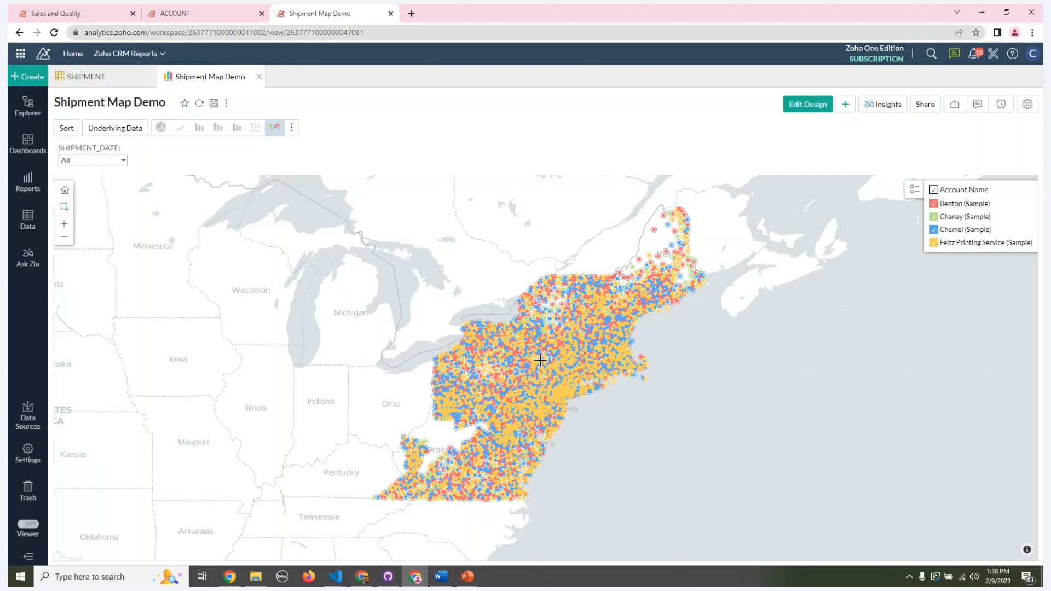
pyautogui.moveTo(447, 320); pyautogui.dragTo(621, 454)
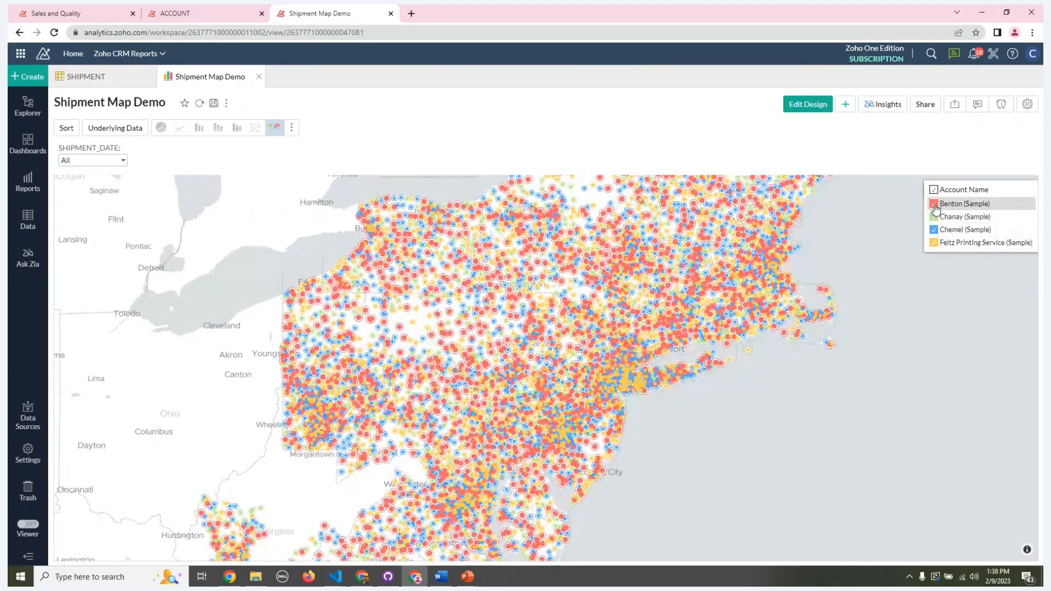
pyautogui.click(934, 204)
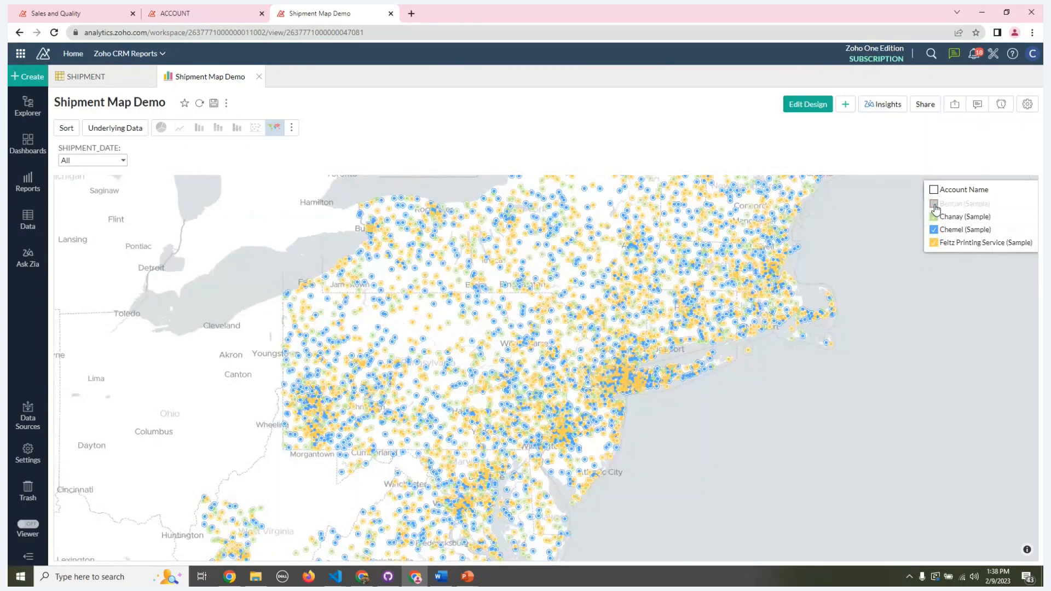
pyautogui.click(935, 204)
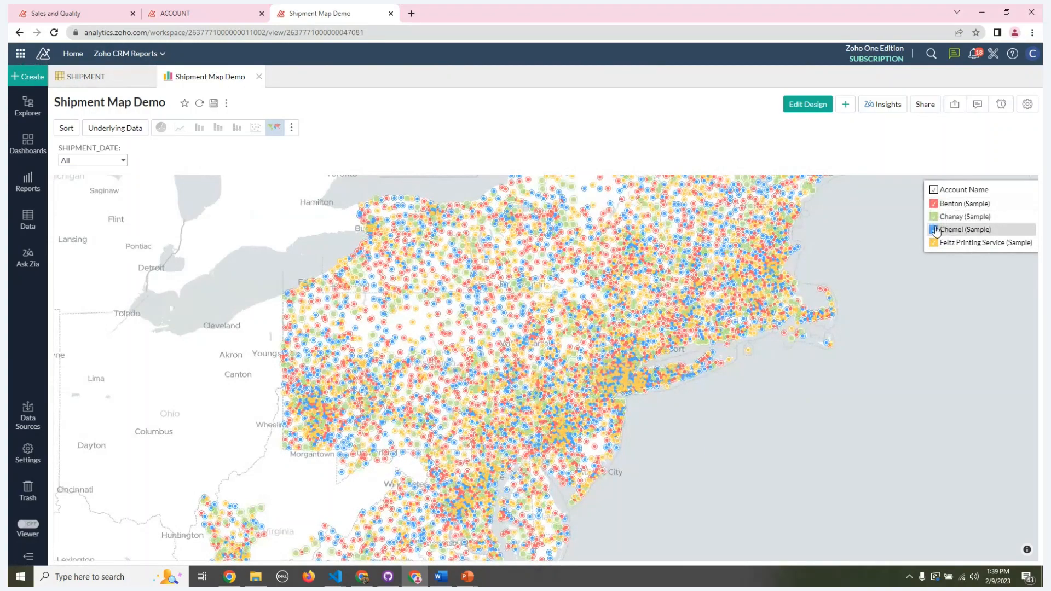
pyautogui.click(935, 230)
pyautogui.click(935, 232)
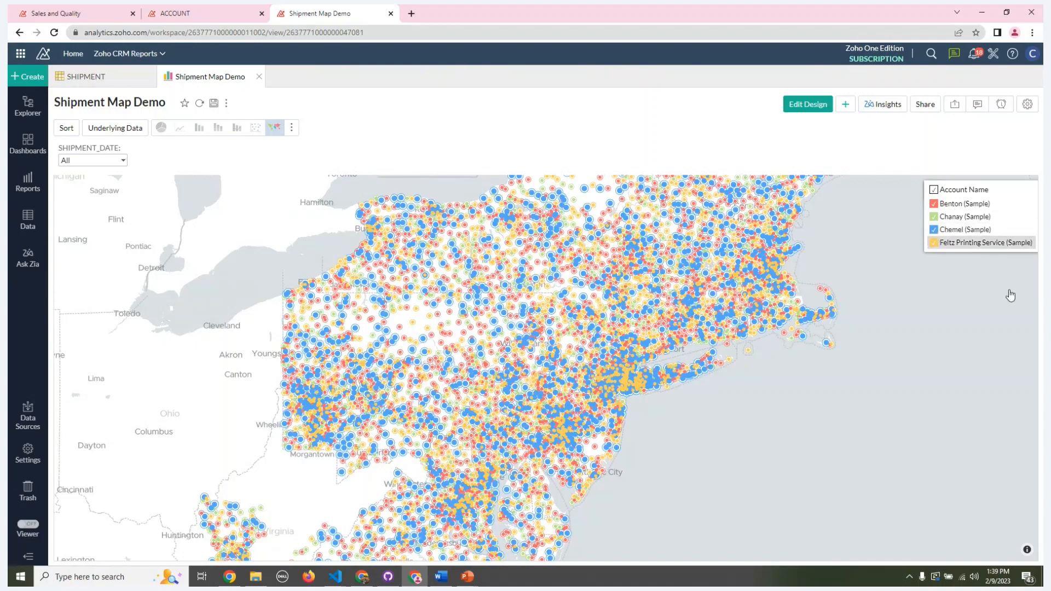
pyautogui.click(934, 242)
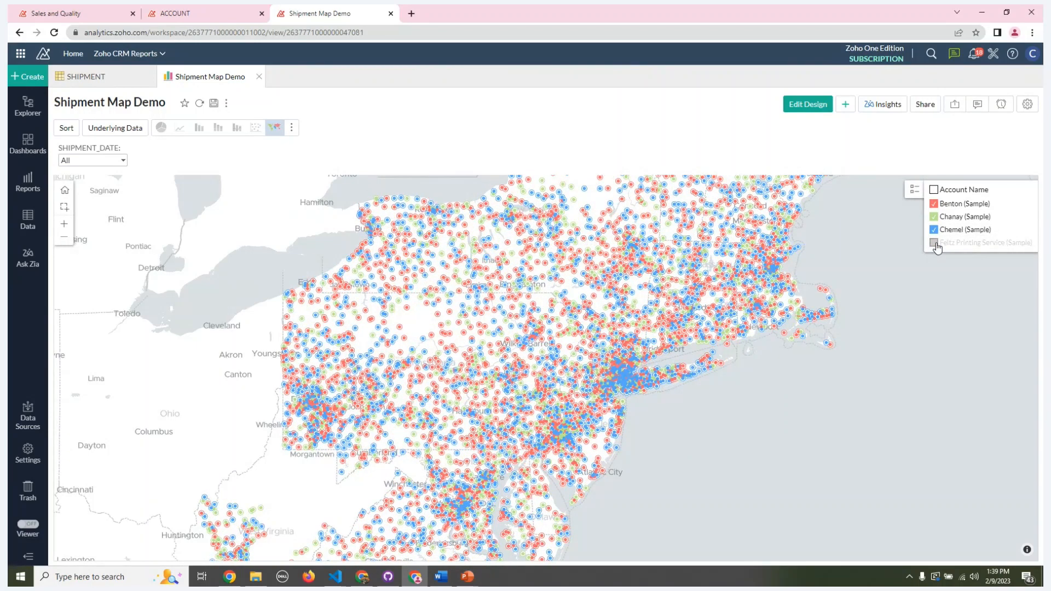
pyautogui.click(936, 244)
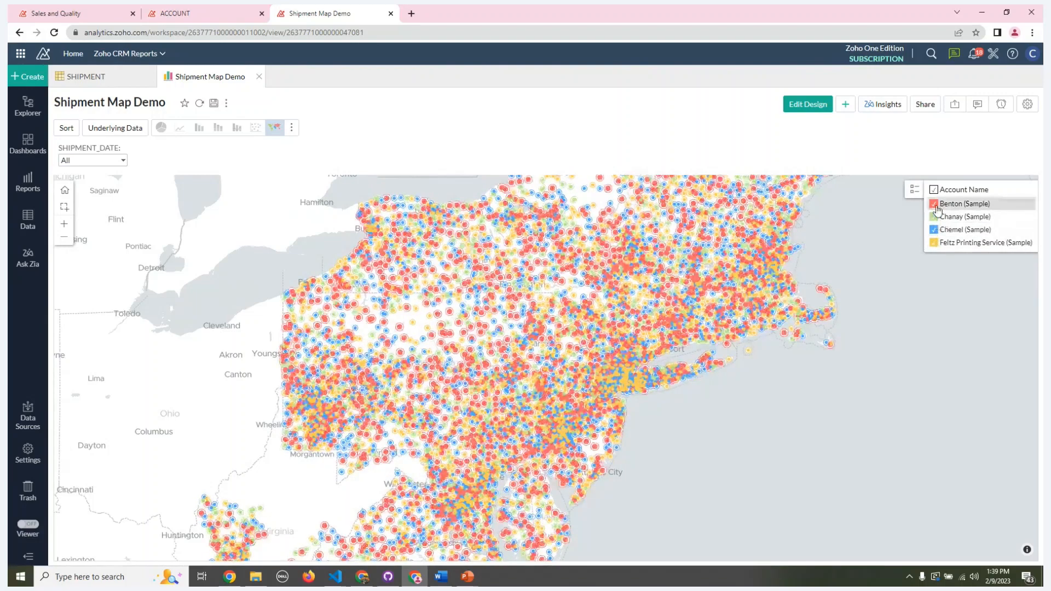
pyautogui.click(936, 205)
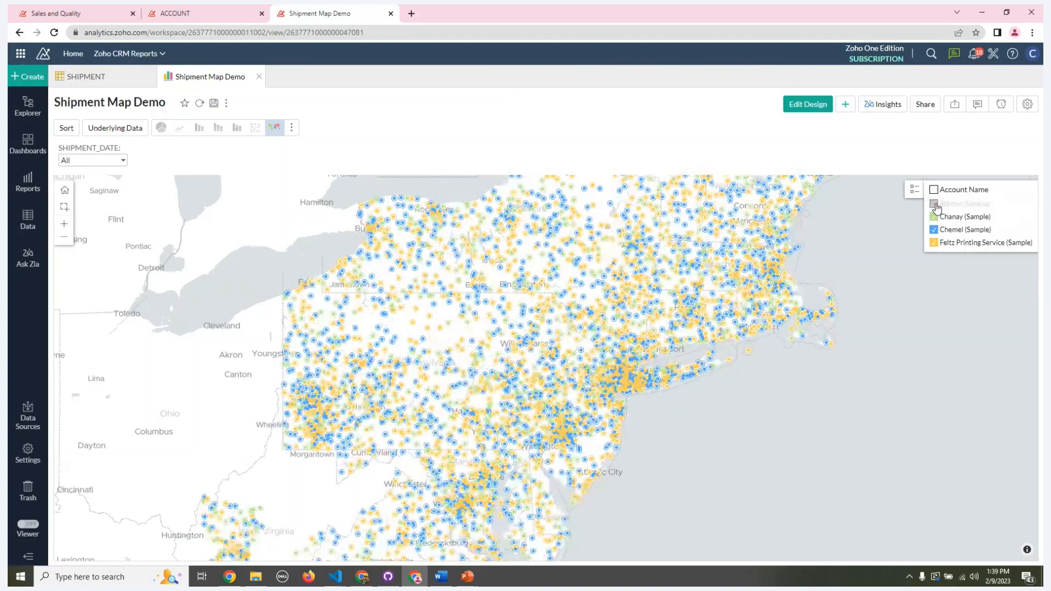
pyautogui.click(936, 206)
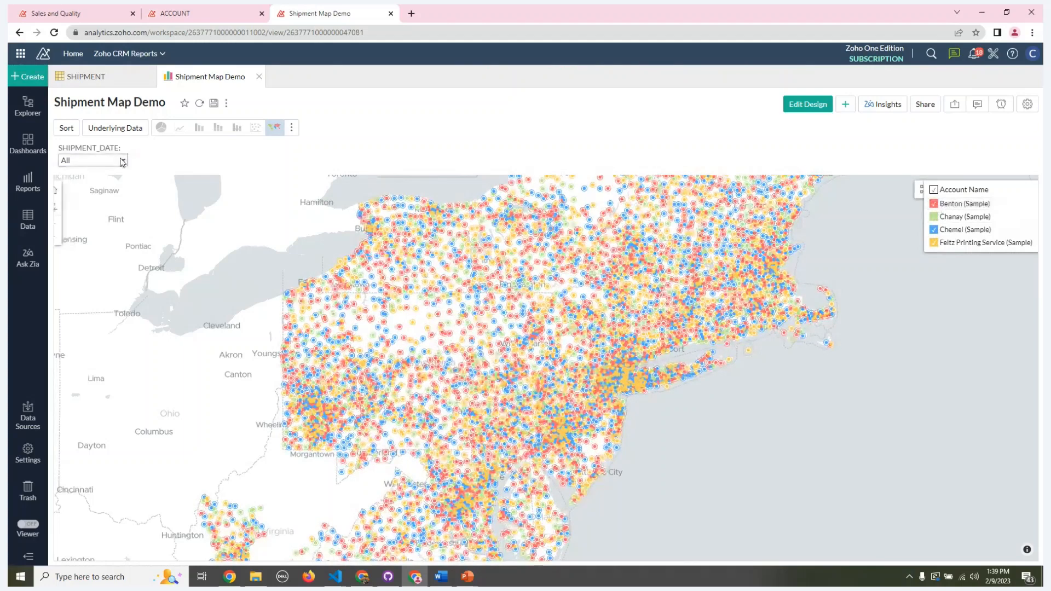
# Step: Filter the shipment map to shipment date 2019 only and examine the enlarged northeastern US shipments
pyautogui.click(122, 160)
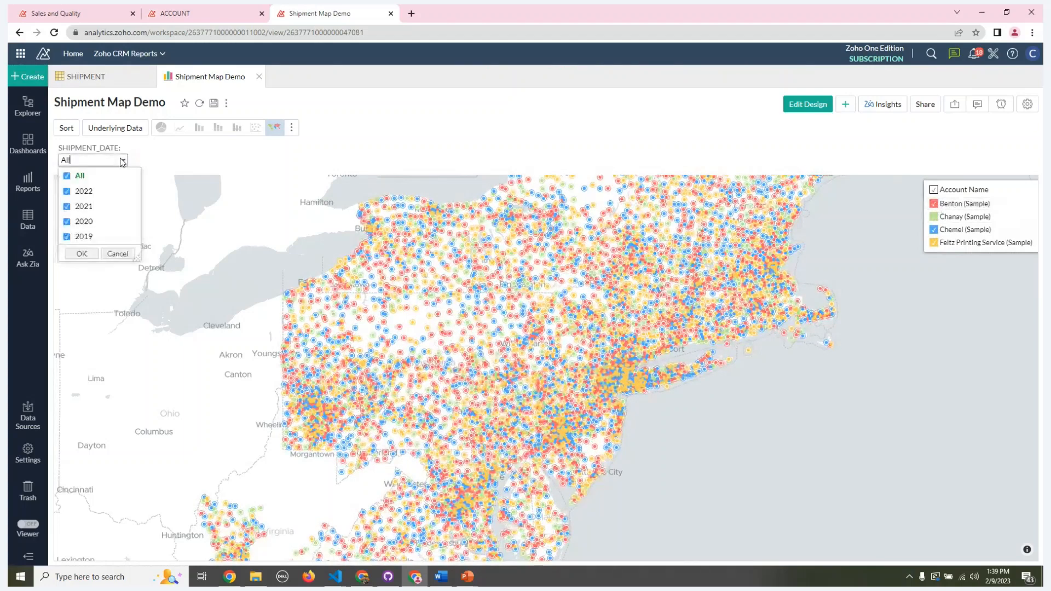
pyautogui.click(77, 176)
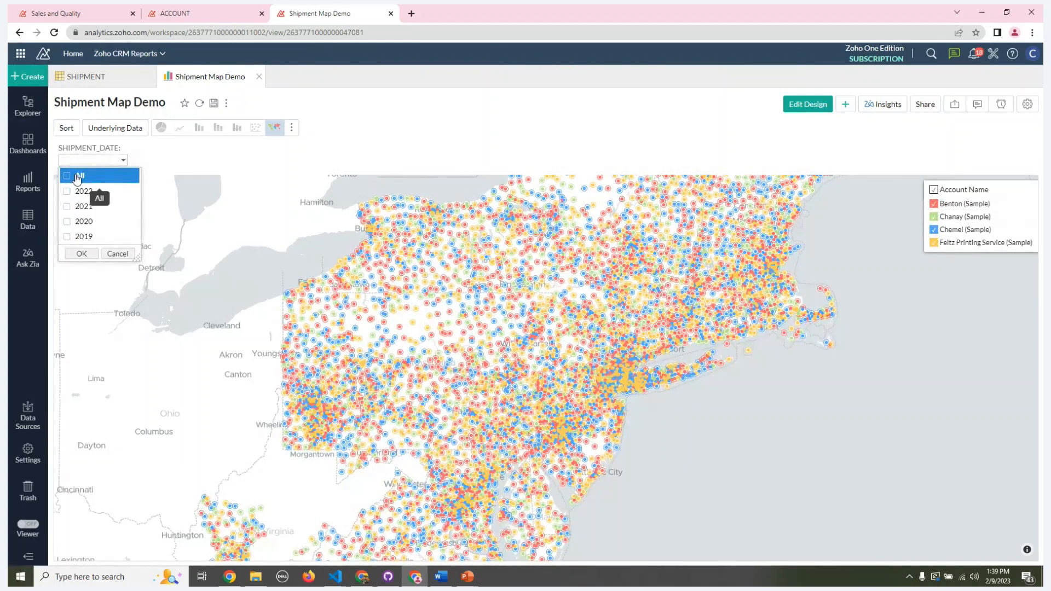
pyautogui.click(68, 237)
pyautogui.click(81, 253)
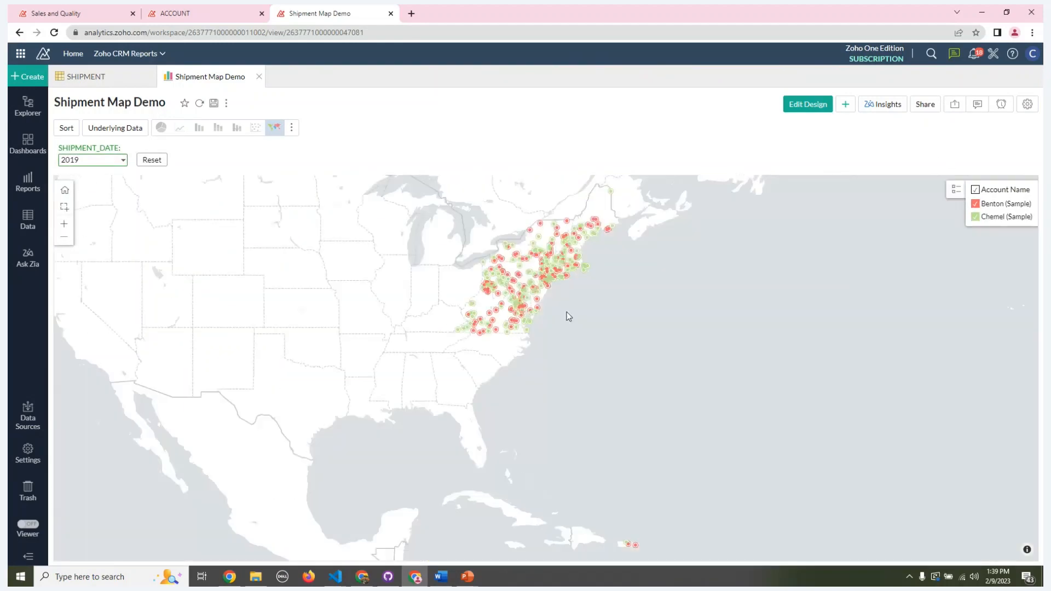
pyautogui.click(64, 207)
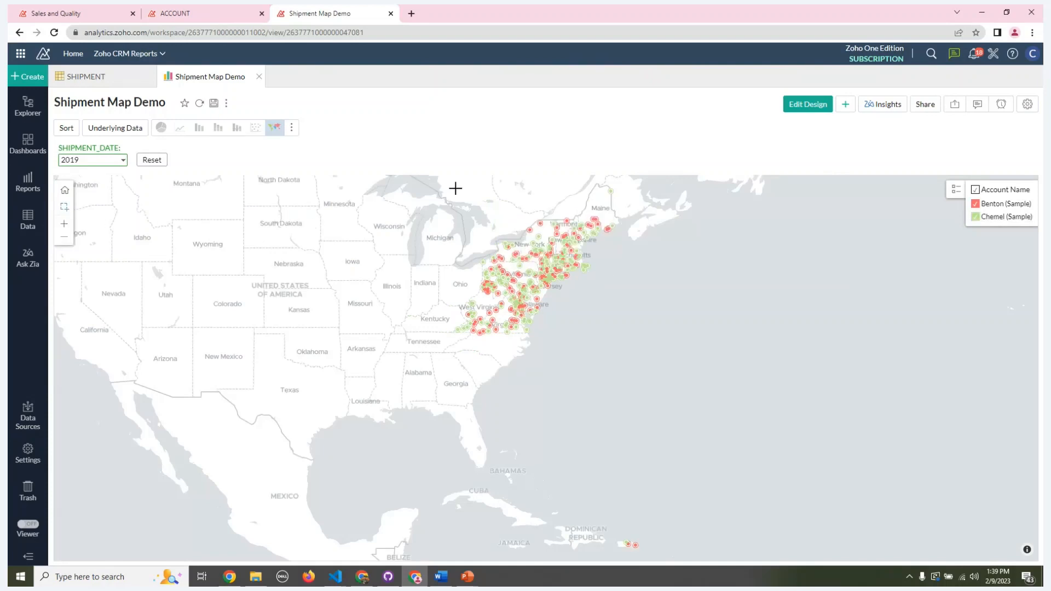
pyautogui.moveTo(474, 195); pyautogui.dragTo(620, 363)
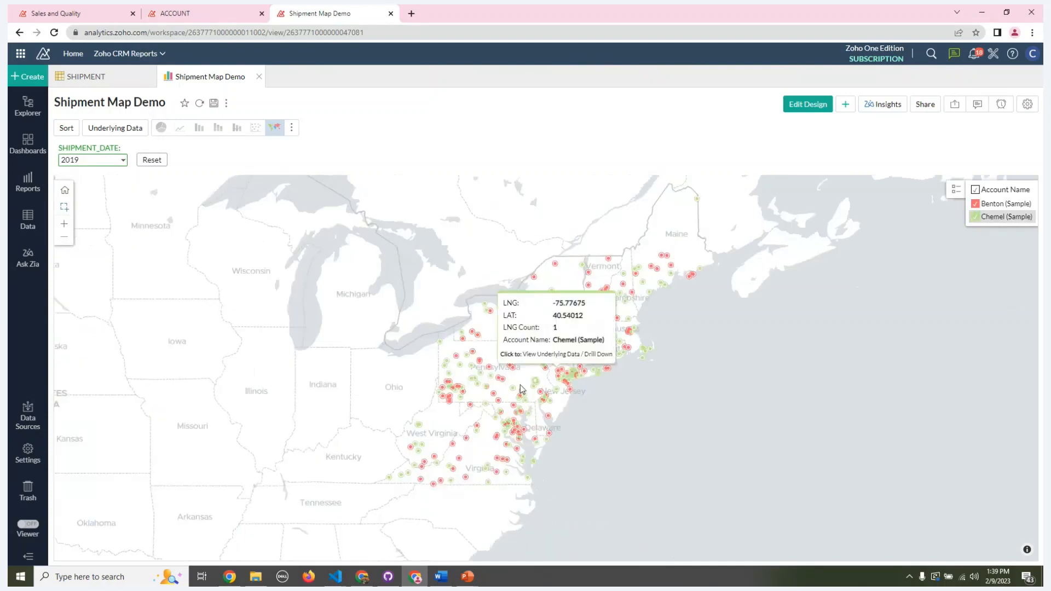
pyautogui.moveTo(545, 424)
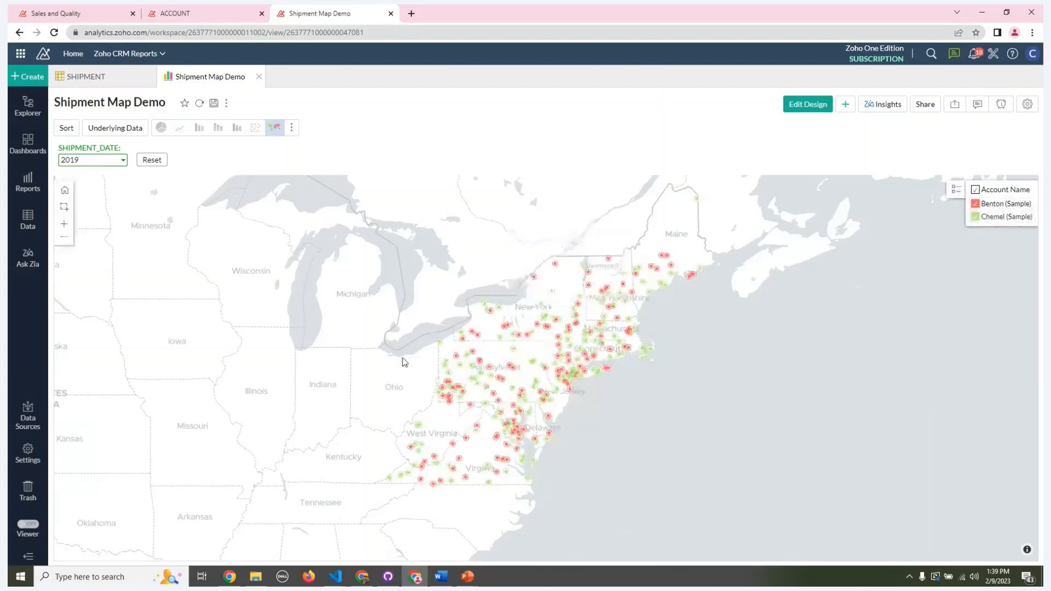
# Step: Add 2020 to the 2019 shipment date filter and enlarge the map around New England and upstate New York
pyautogui.click(124, 160)
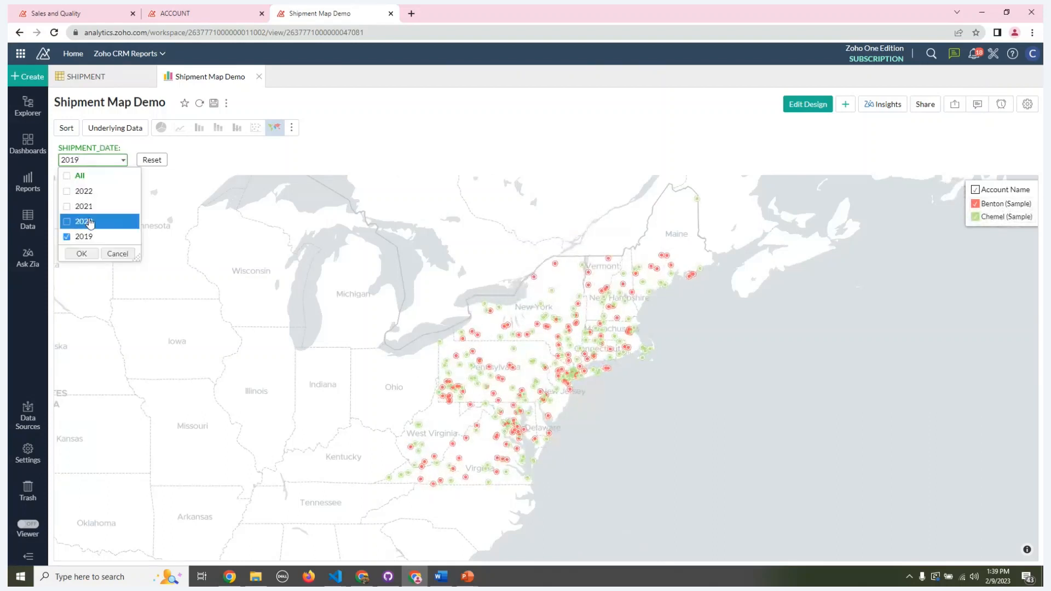
pyautogui.click(71, 223)
pyautogui.click(80, 254)
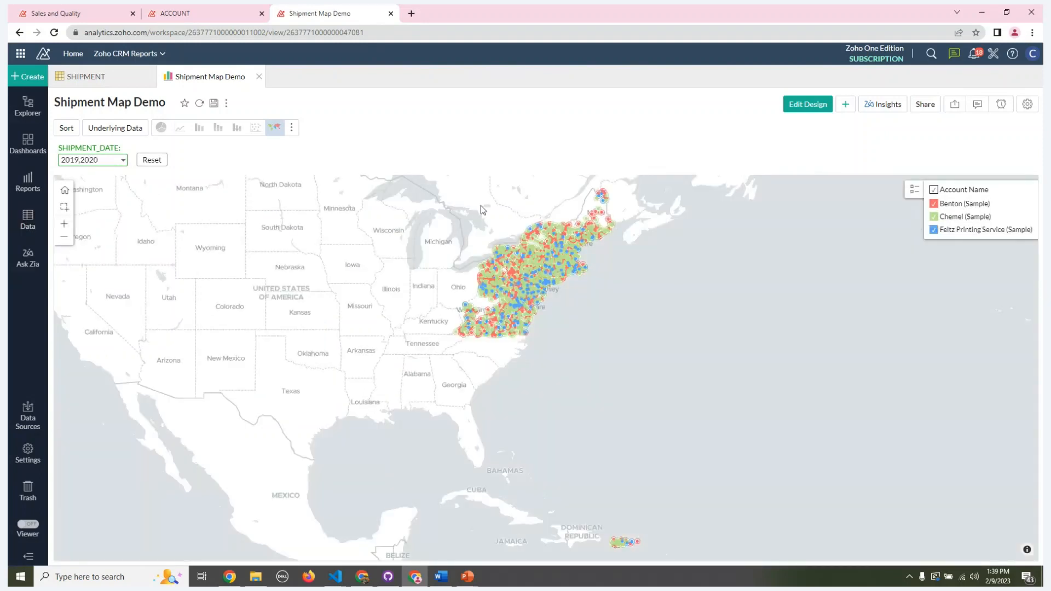
pyautogui.click(65, 208)
pyautogui.moveTo(645, 179); pyautogui.dragTo(438, 370)
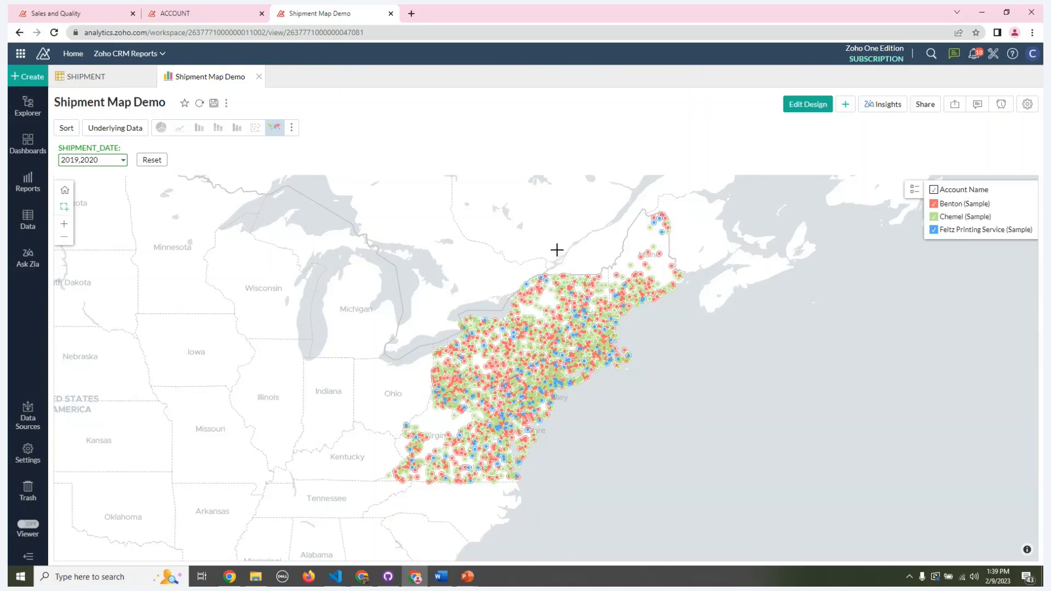
pyautogui.moveTo(558, 251); pyautogui.dragTo(631, 356)
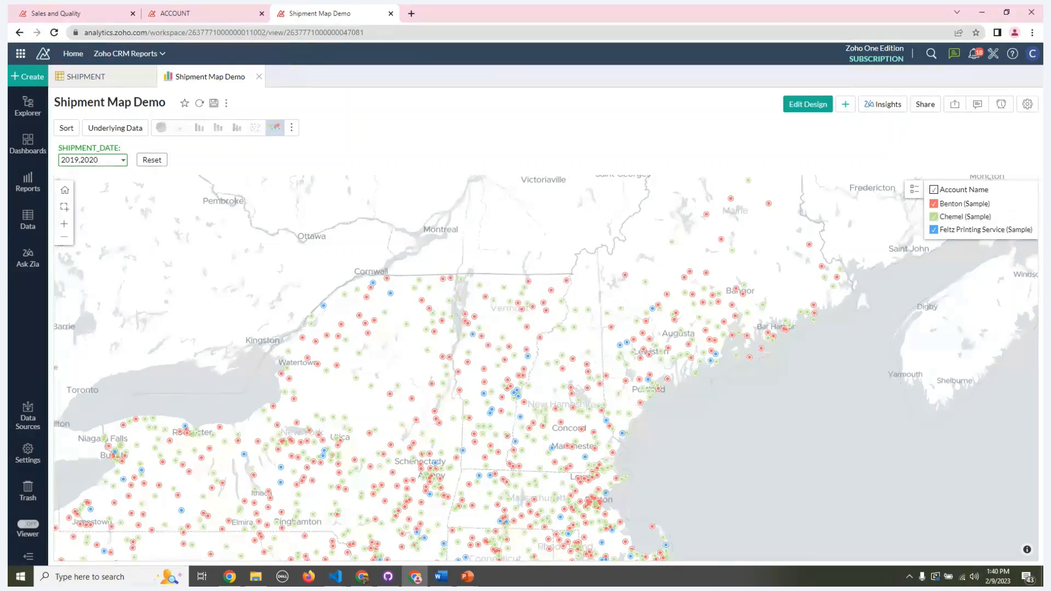
# Step: Set the shipment date filter back to All and enlarge the map around the Virginia and West Virginia shipments
pyautogui.click(92, 160)
pyautogui.click(71, 176)
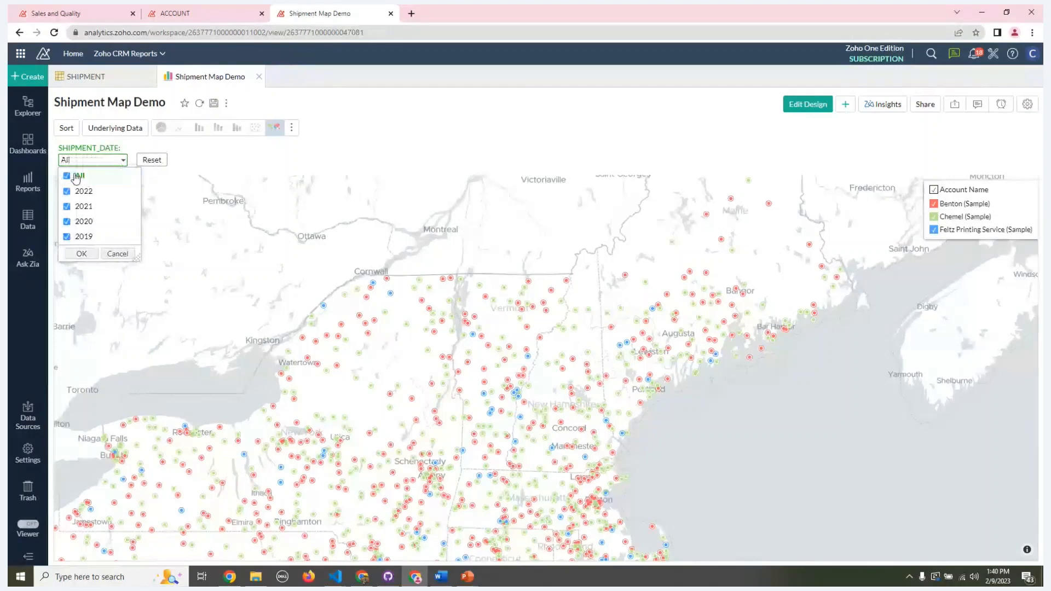
pyautogui.click(81, 254)
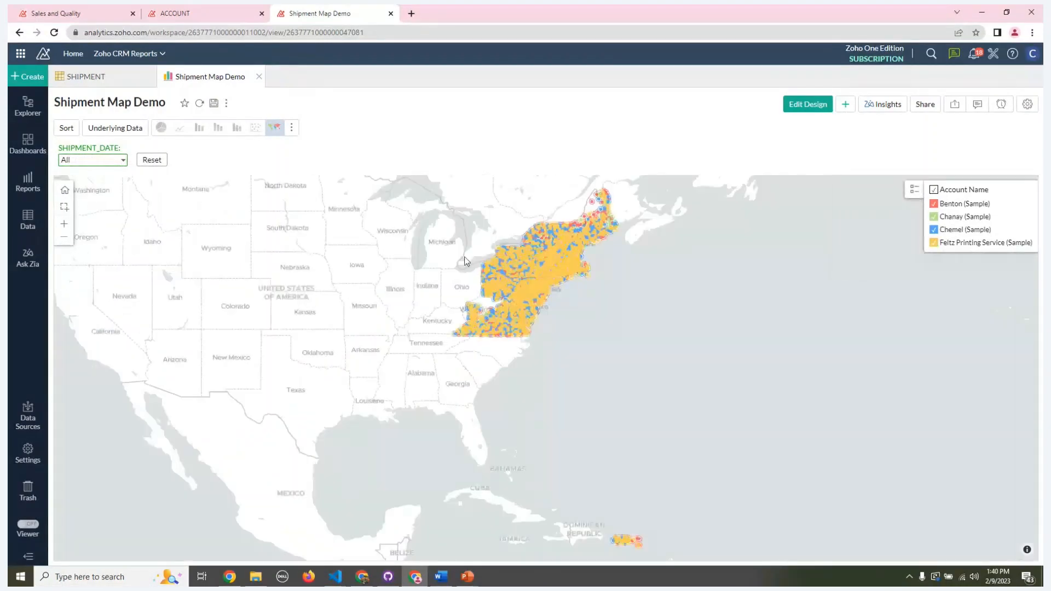
pyautogui.click(64, 207)
pyautogui.moveTo(561, 343); pyautogui.dragTo(447, 287)
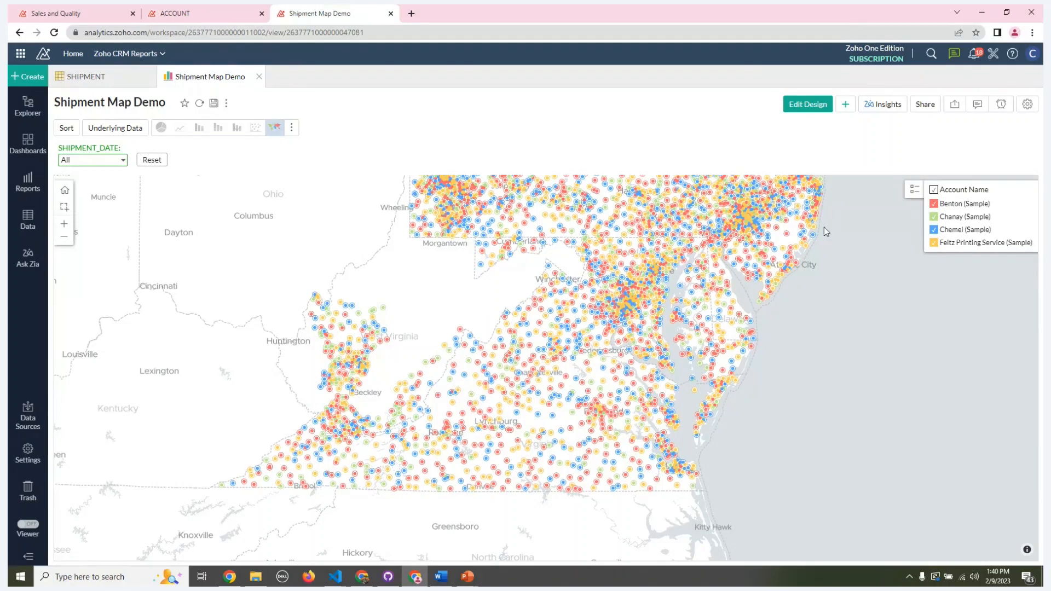
# Step: Request Insights for the shipment map, dismiss them, and bring the whole northeastern shipment area back into view
pyautogui.click(898, 110)
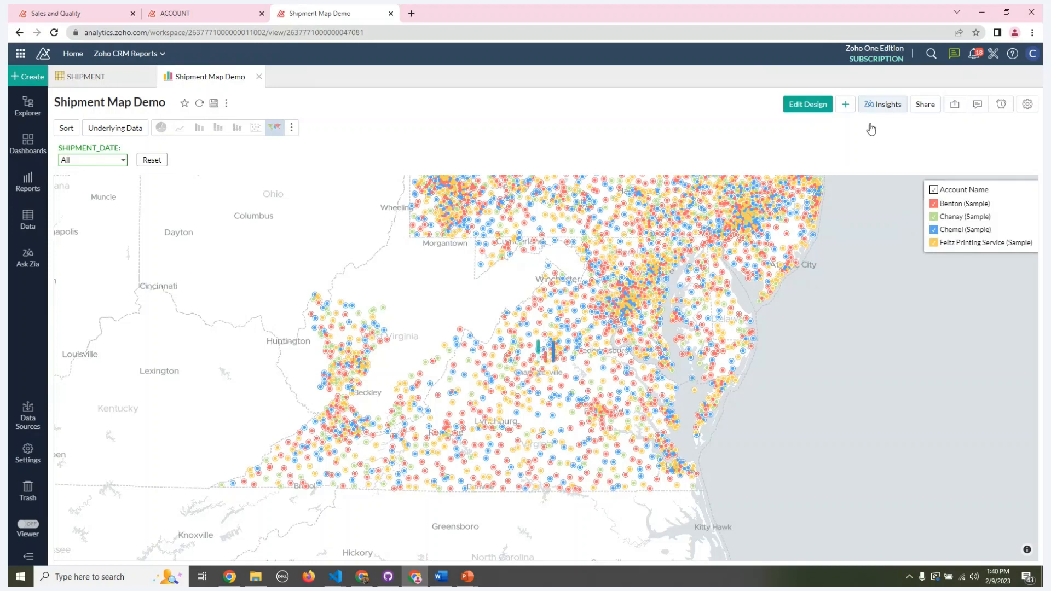
pyautogui.click(627, 258)
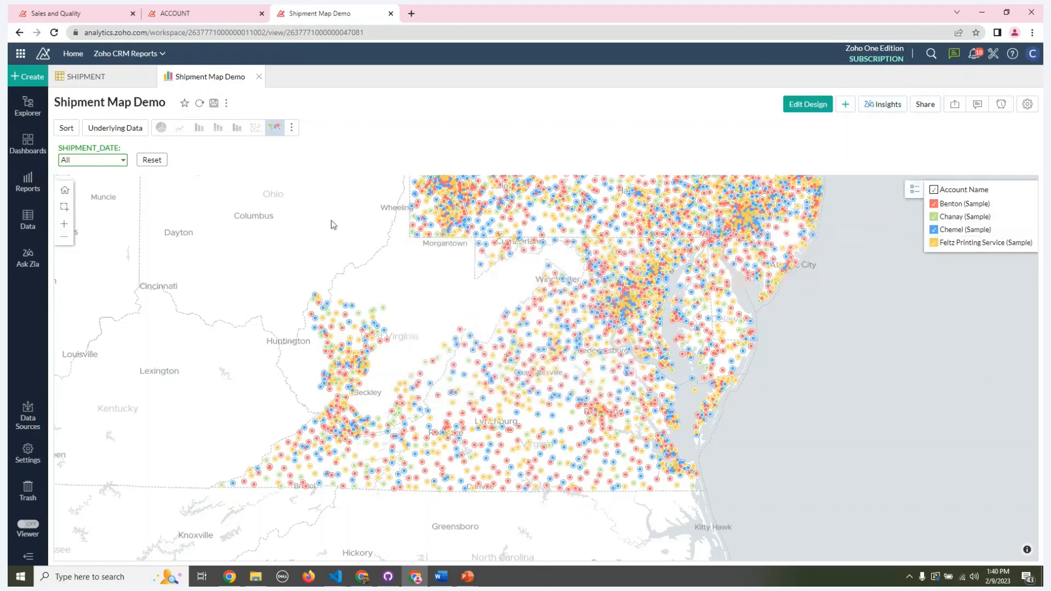
pyautogui.scroll(-1, 491, 252)
pyautogui.scroll(-2, 490, 248)
pyautogui.moveTo(391, 244); pyautogui.dragTo(314, 403)
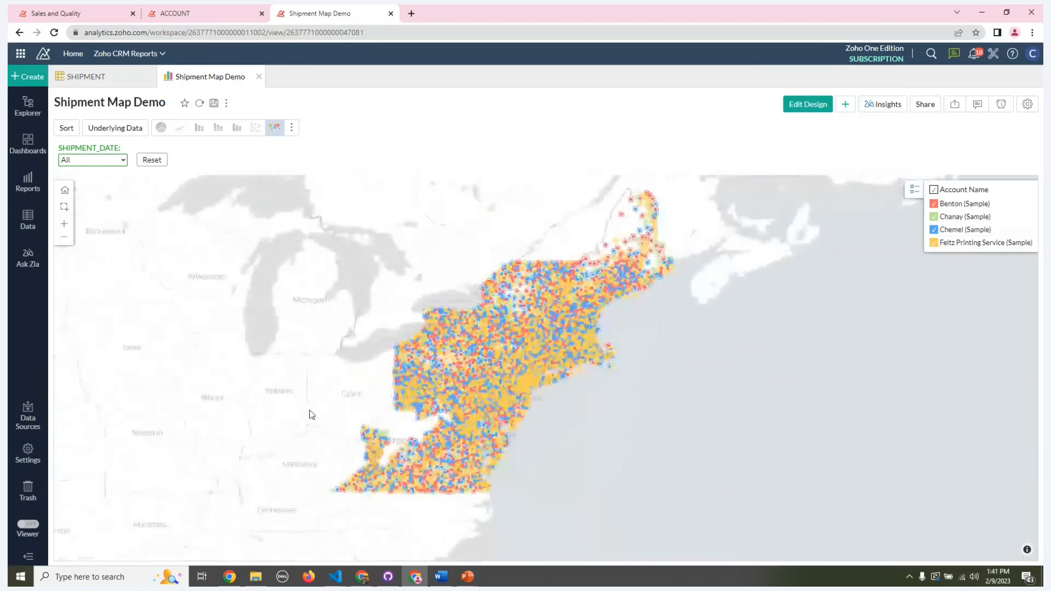
pyautogui.click(294, 129)
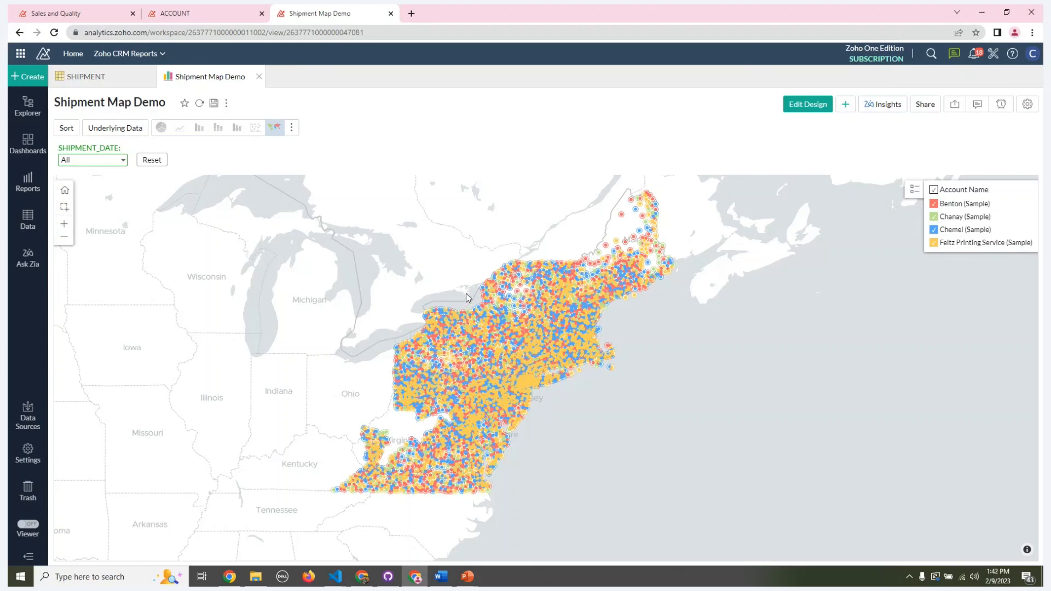
pyautogui.scroll(1, 466, 294)
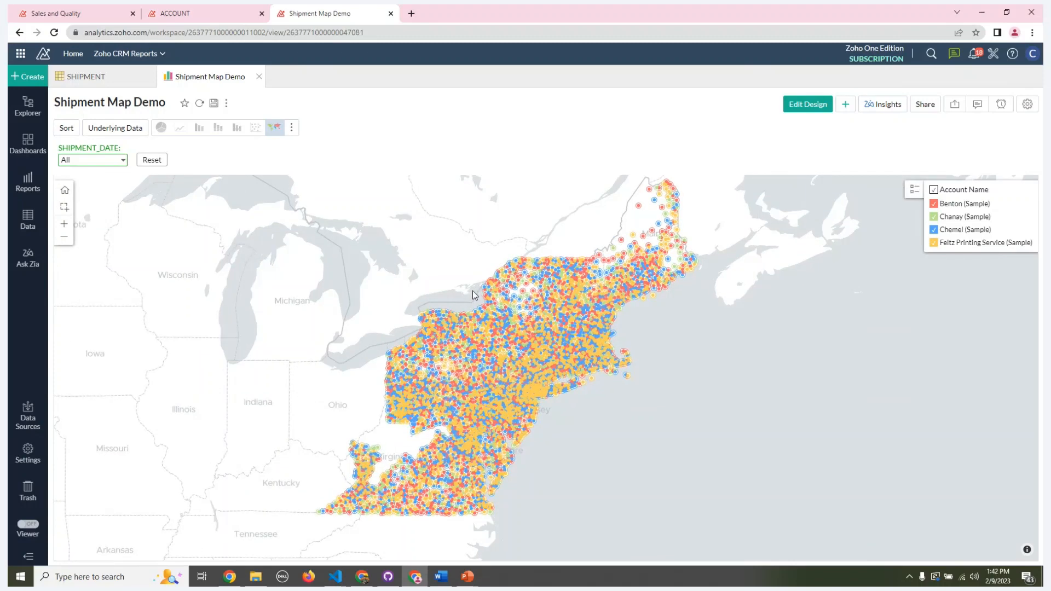
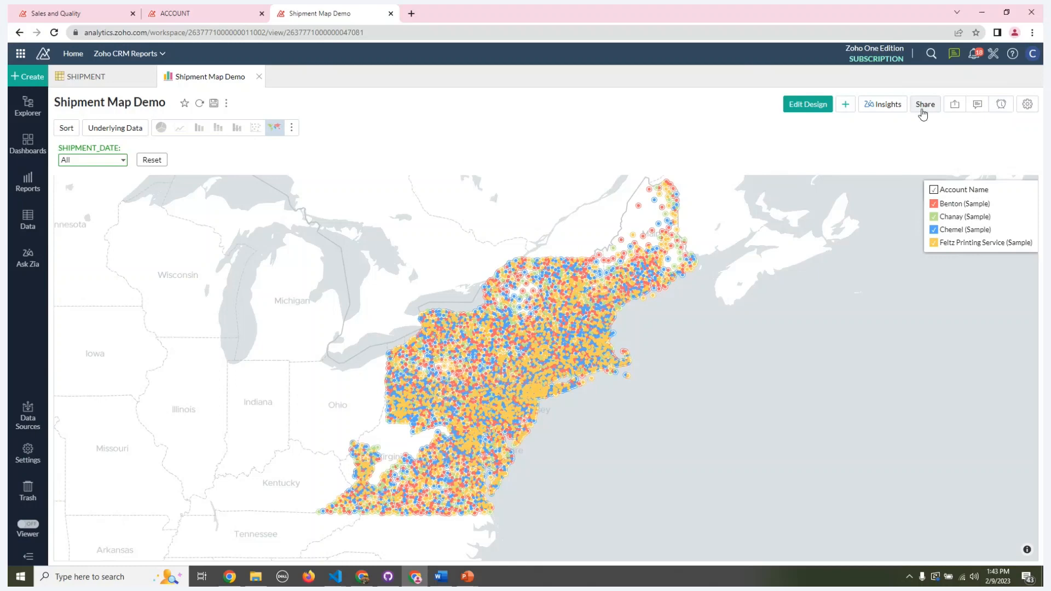
# Step: Display the sharing options available for the shipment map, including public view, email, embed, permalink and slideshow
pyautogui.click(924, 109)
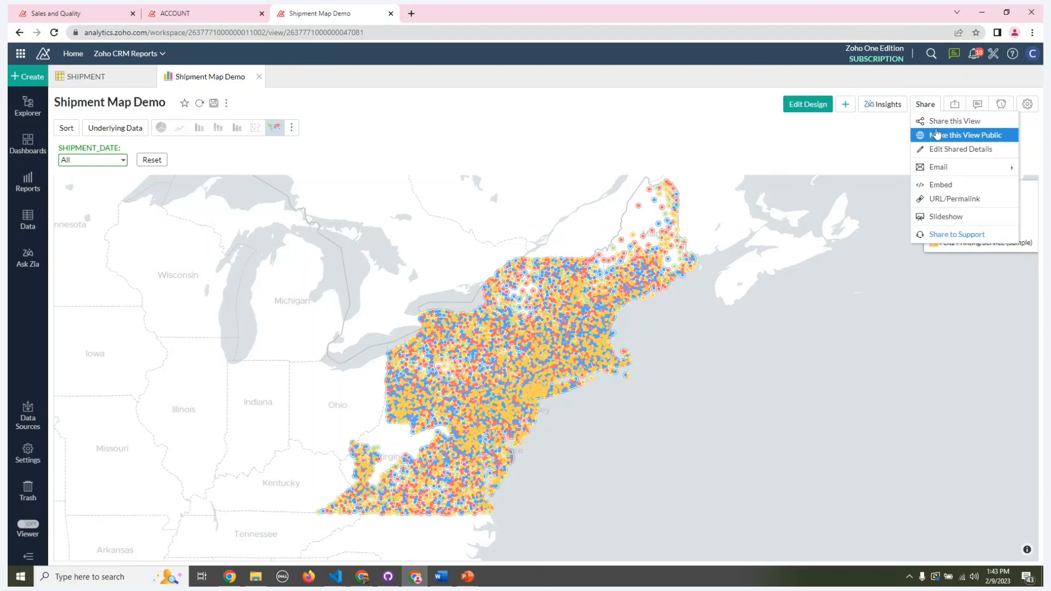
pyautogui.moveTo(935, 174)
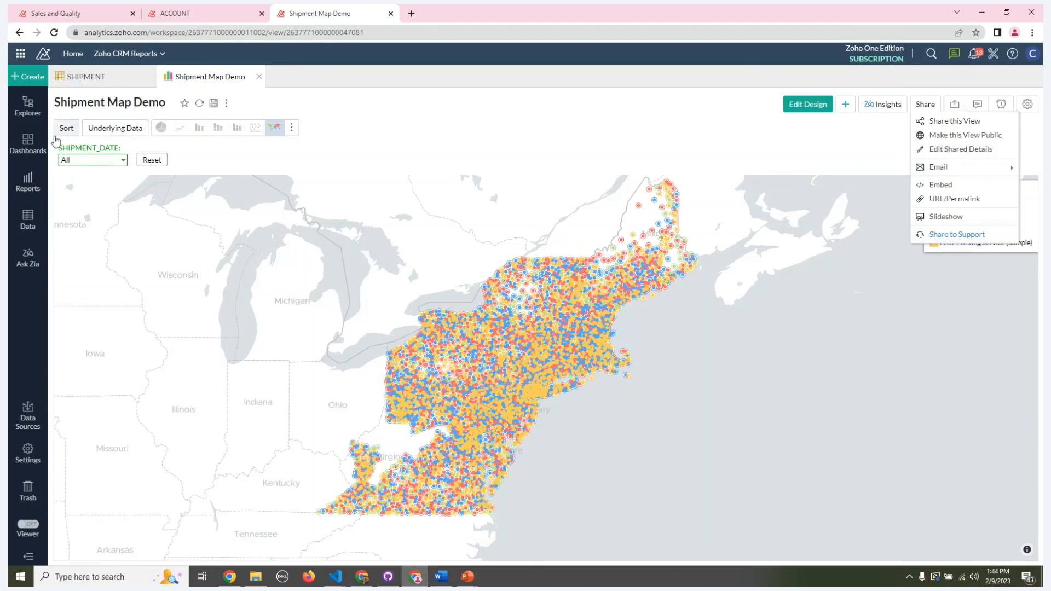
# Step: Return to the Webinar Dashboard and review its Sales Trends, Sales and Quality, and Shipment Map pages, finishing on Trends by Account
pyautogui.click(75, 16)
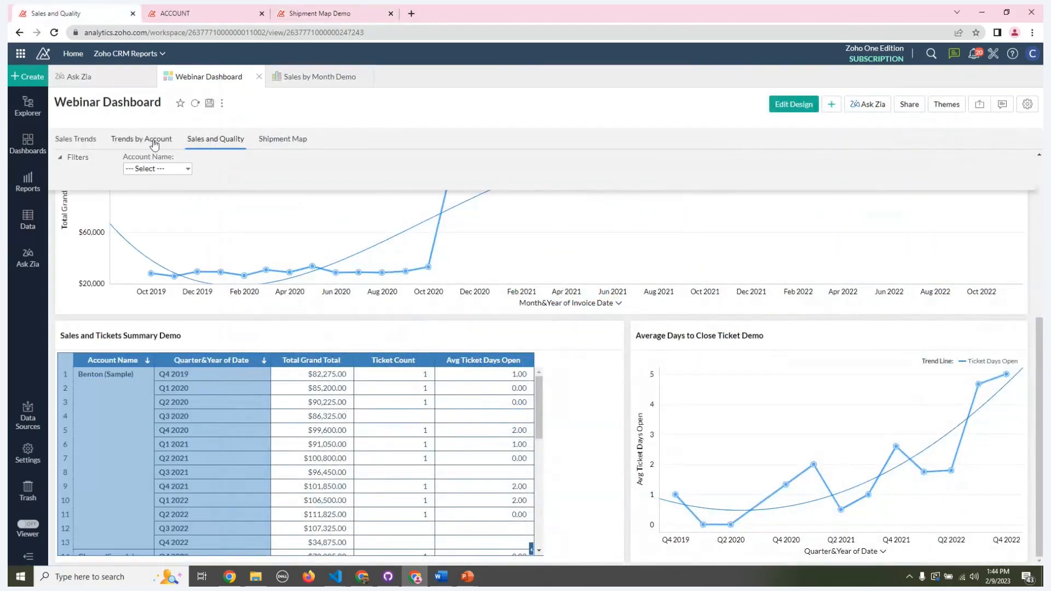
pyautogui.click(87, 141)
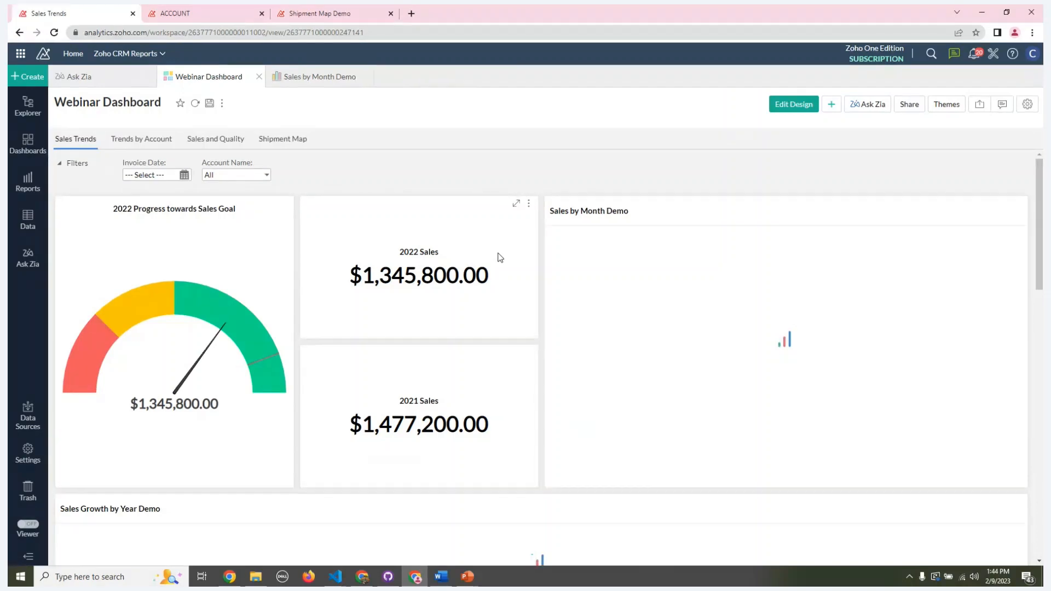
pyautogui.click(154, 148)
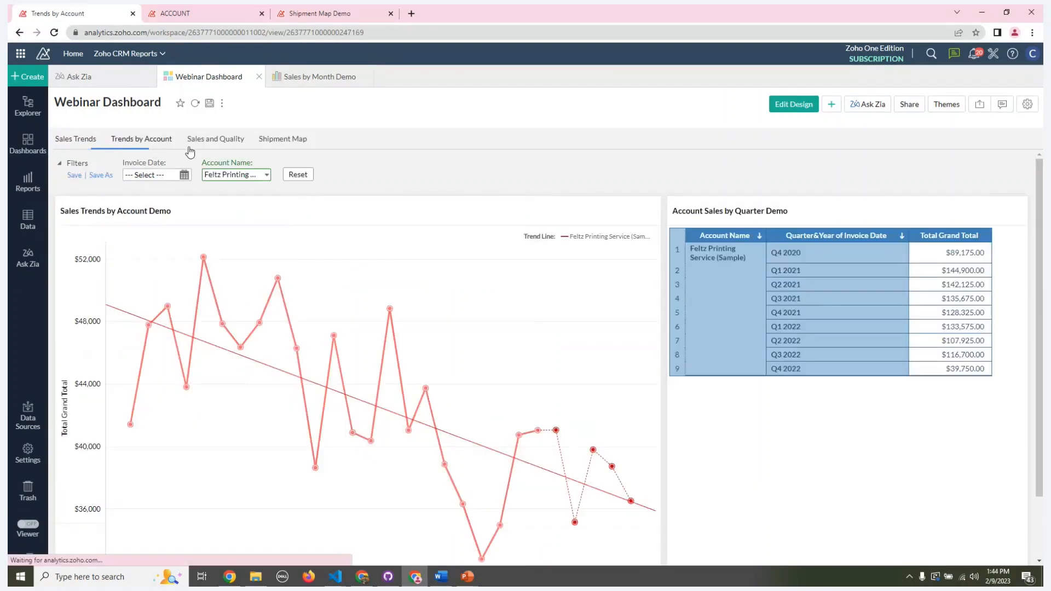
pyautogui.click(202, 147)
pyautogui.click(270, 148)
pyautogui.click(162, 149)
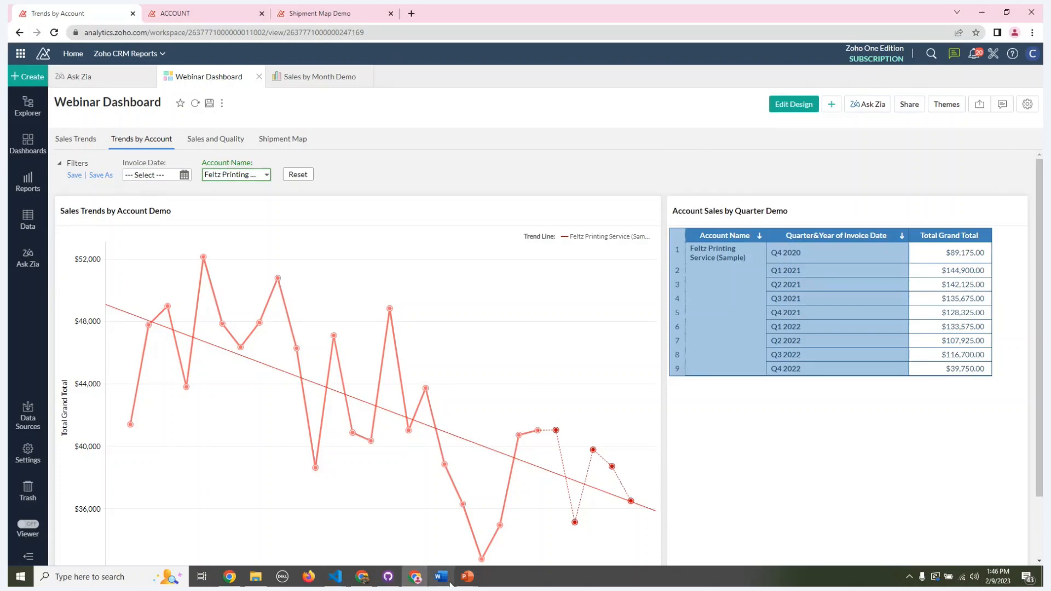
# Step: Switch to the running PowerPoint slide show at the Demo slide
pyautogui.moveTo(467, 580)
pyautogui.click(474, 544)
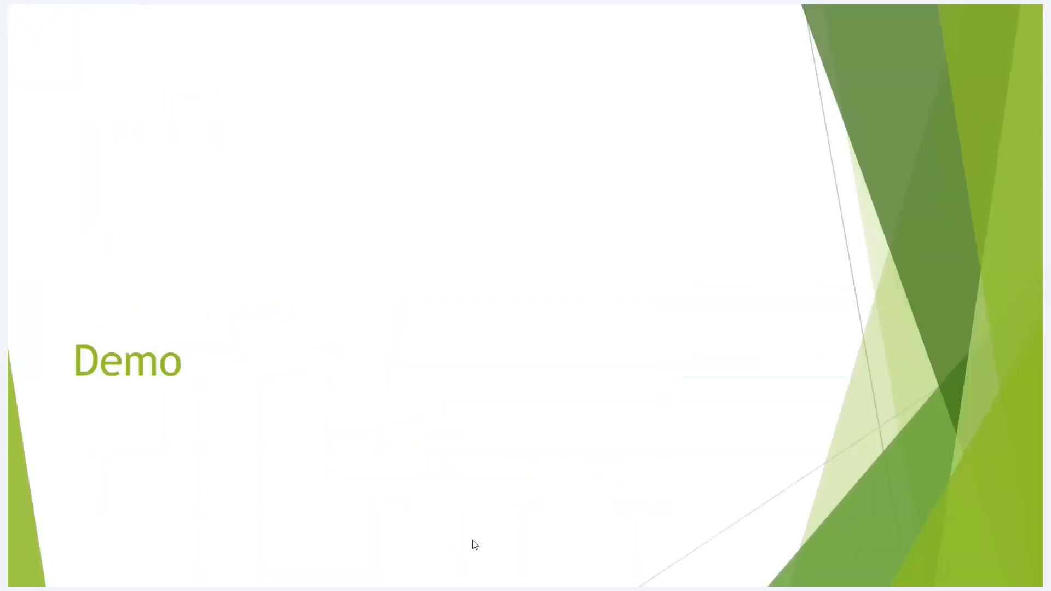